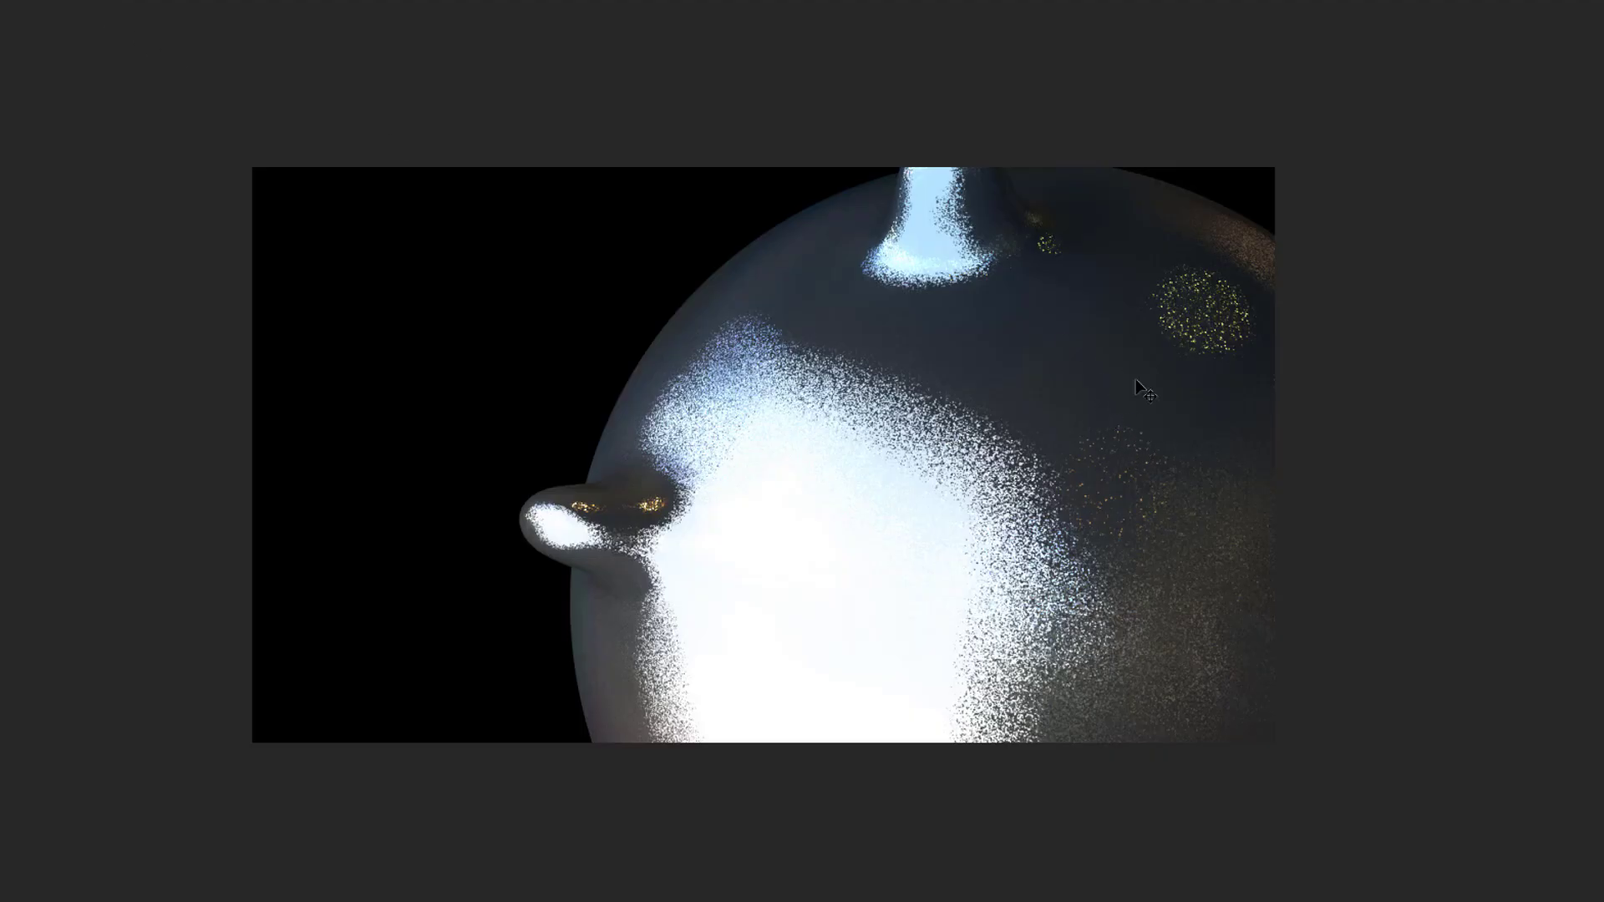
Step: Zoom into the finished metallic sphere render in the image viewer to inspect it
{"action": "scroll", "coordinate": [1135, 379], "scroll_direction": "up", "scroll_amount": 1}
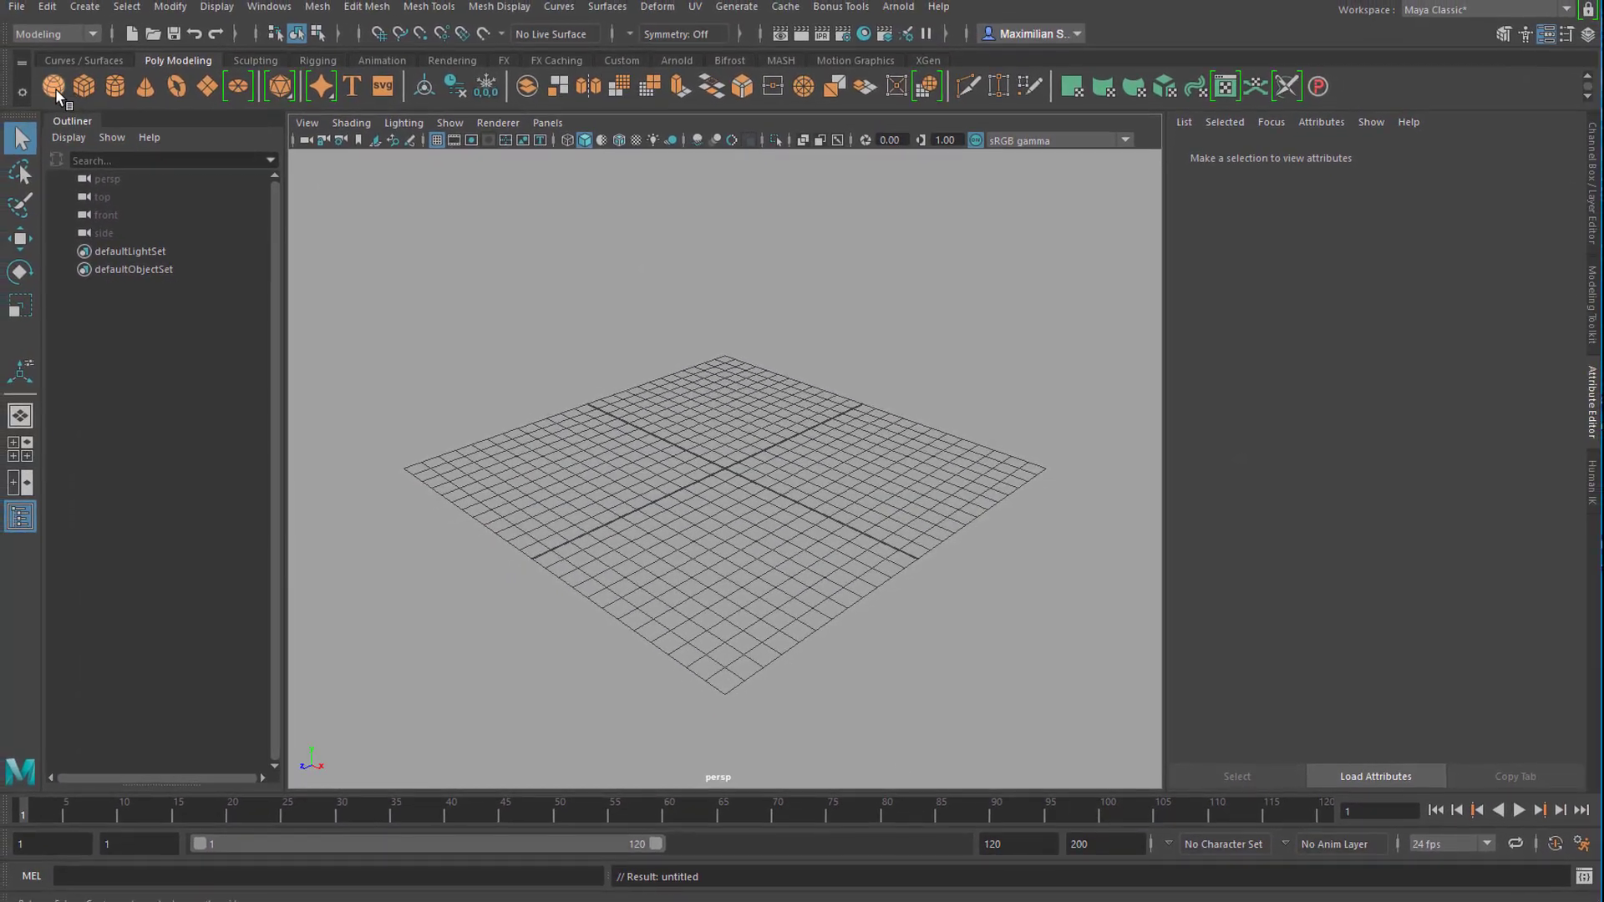
Step: Create a polygon sphere and scale it up uniformly
{"action": "left_click", "coordinate": [49, 83]}
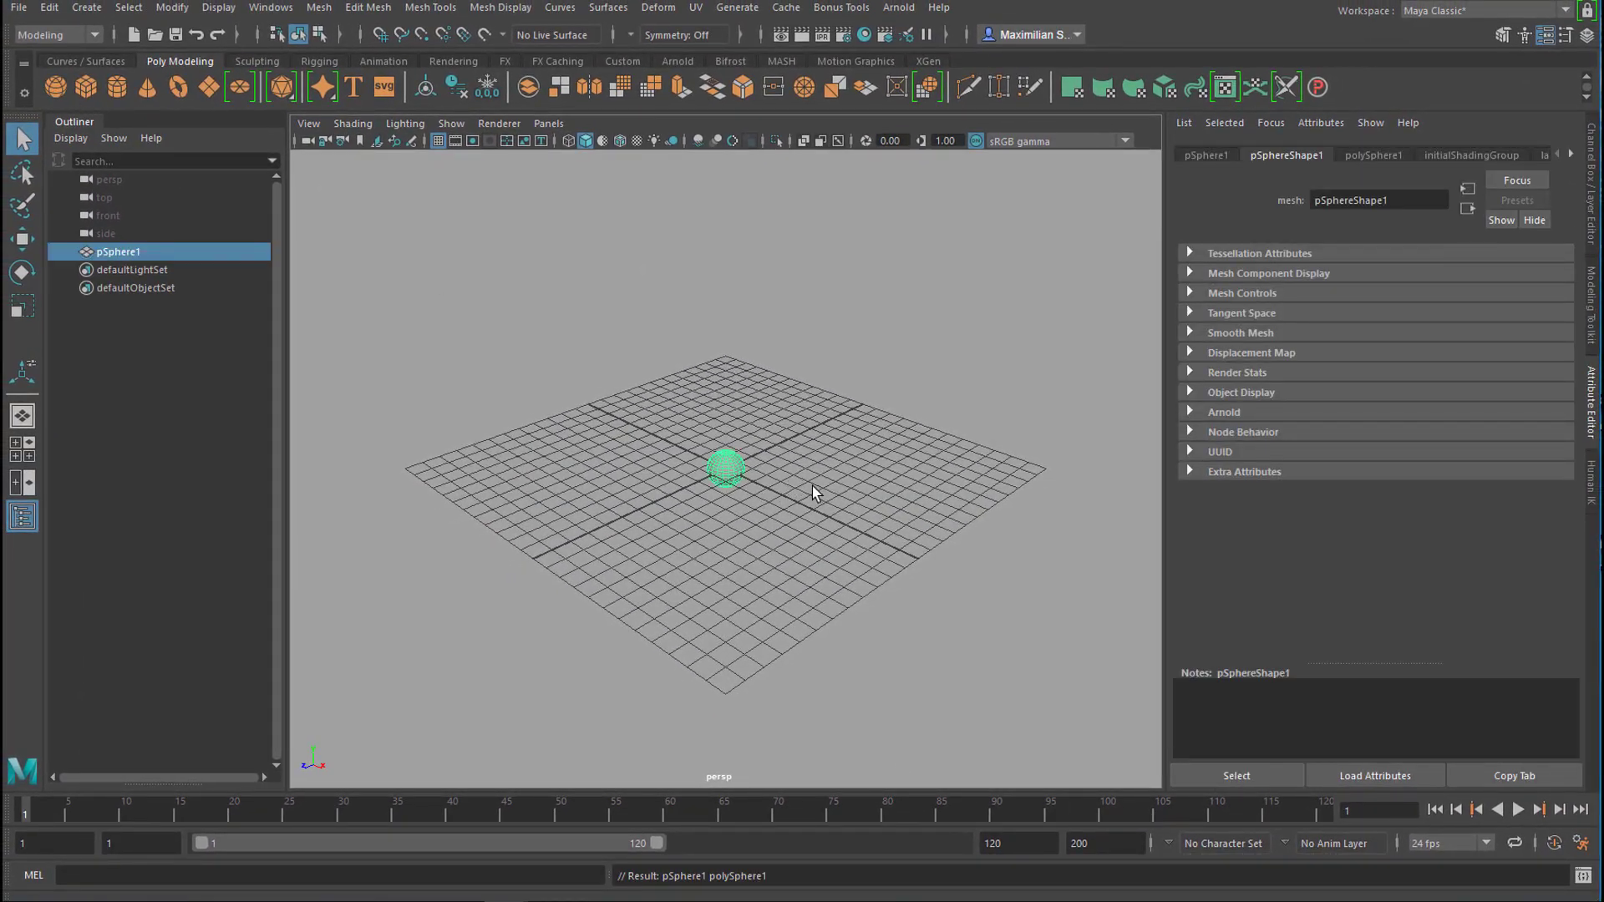
{"action": "key", "text": "r"}
{"action": "left_click_drag", "start_coordinate": [726, 468], "coordinate": [916, 400]}
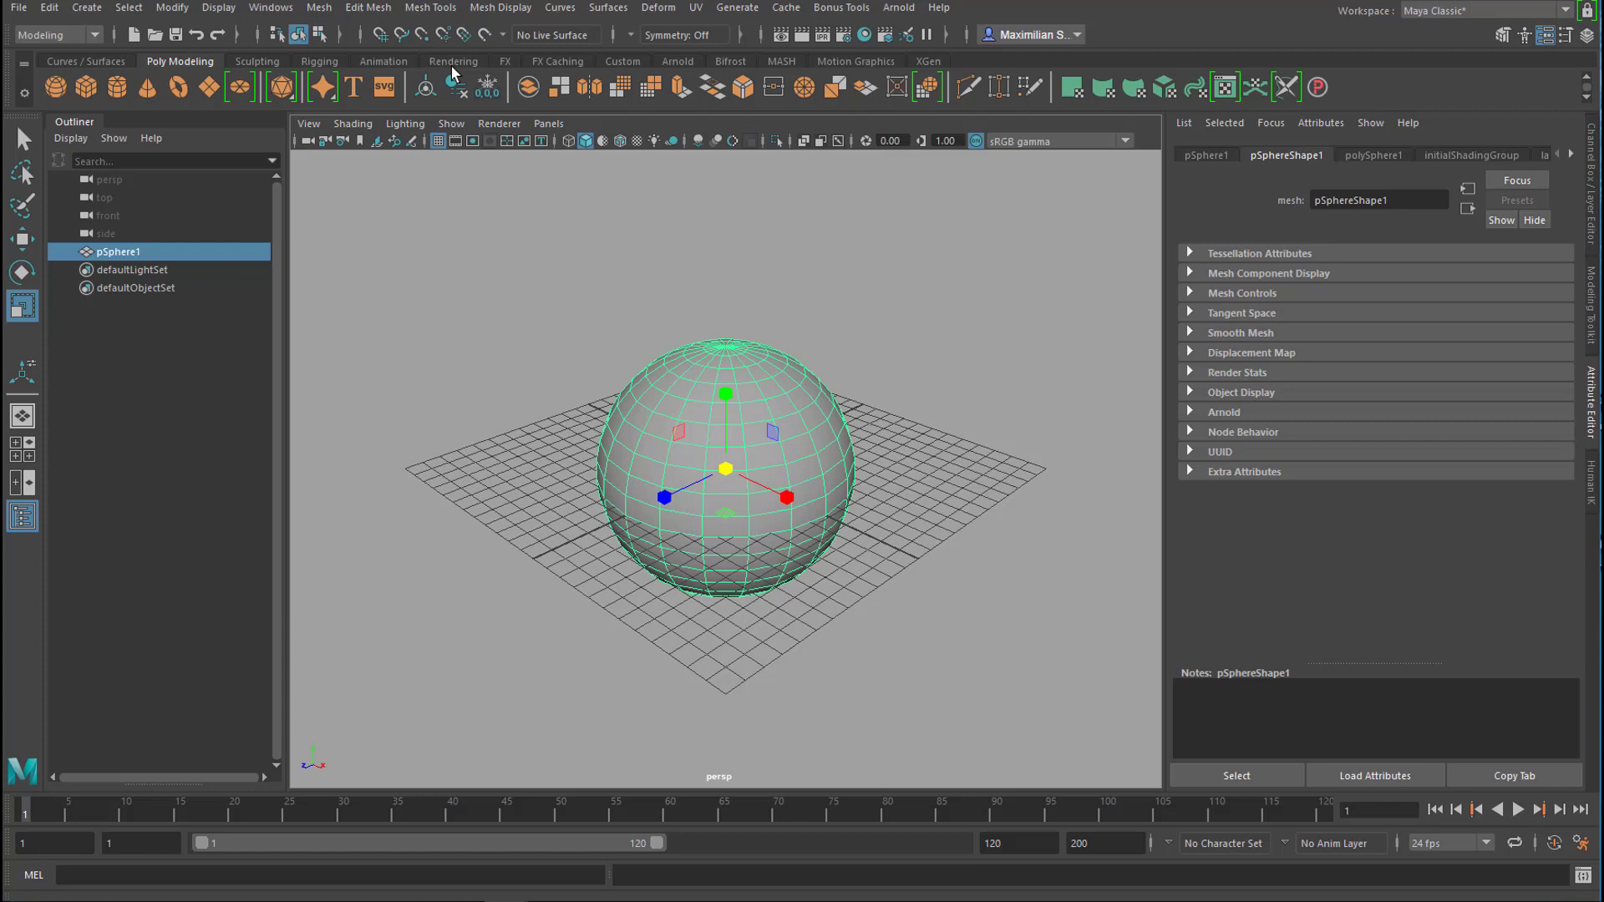
Step: Add a Bend deformer with Curvature 41.538, Low Bound -0.462 and High Bound 0.615
{"action": "left_click", "coordinate": [669, 10]}
{"action": "mouse_move", "coordinate": [779, 279]}
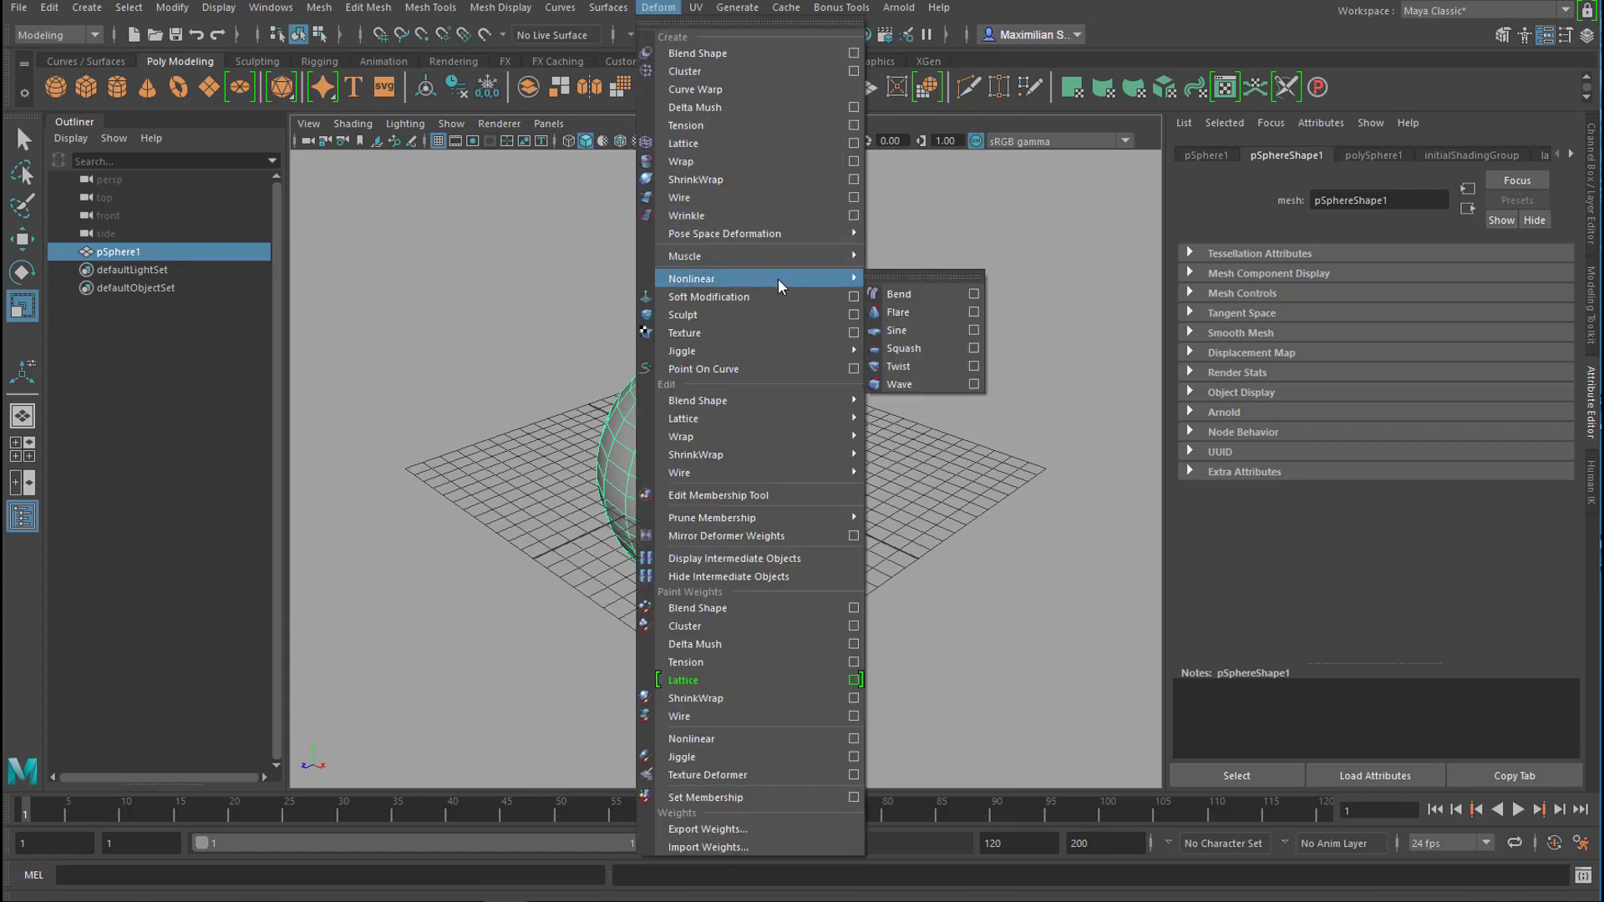
{"action": "left_click", "coordinate": [919, 294]}
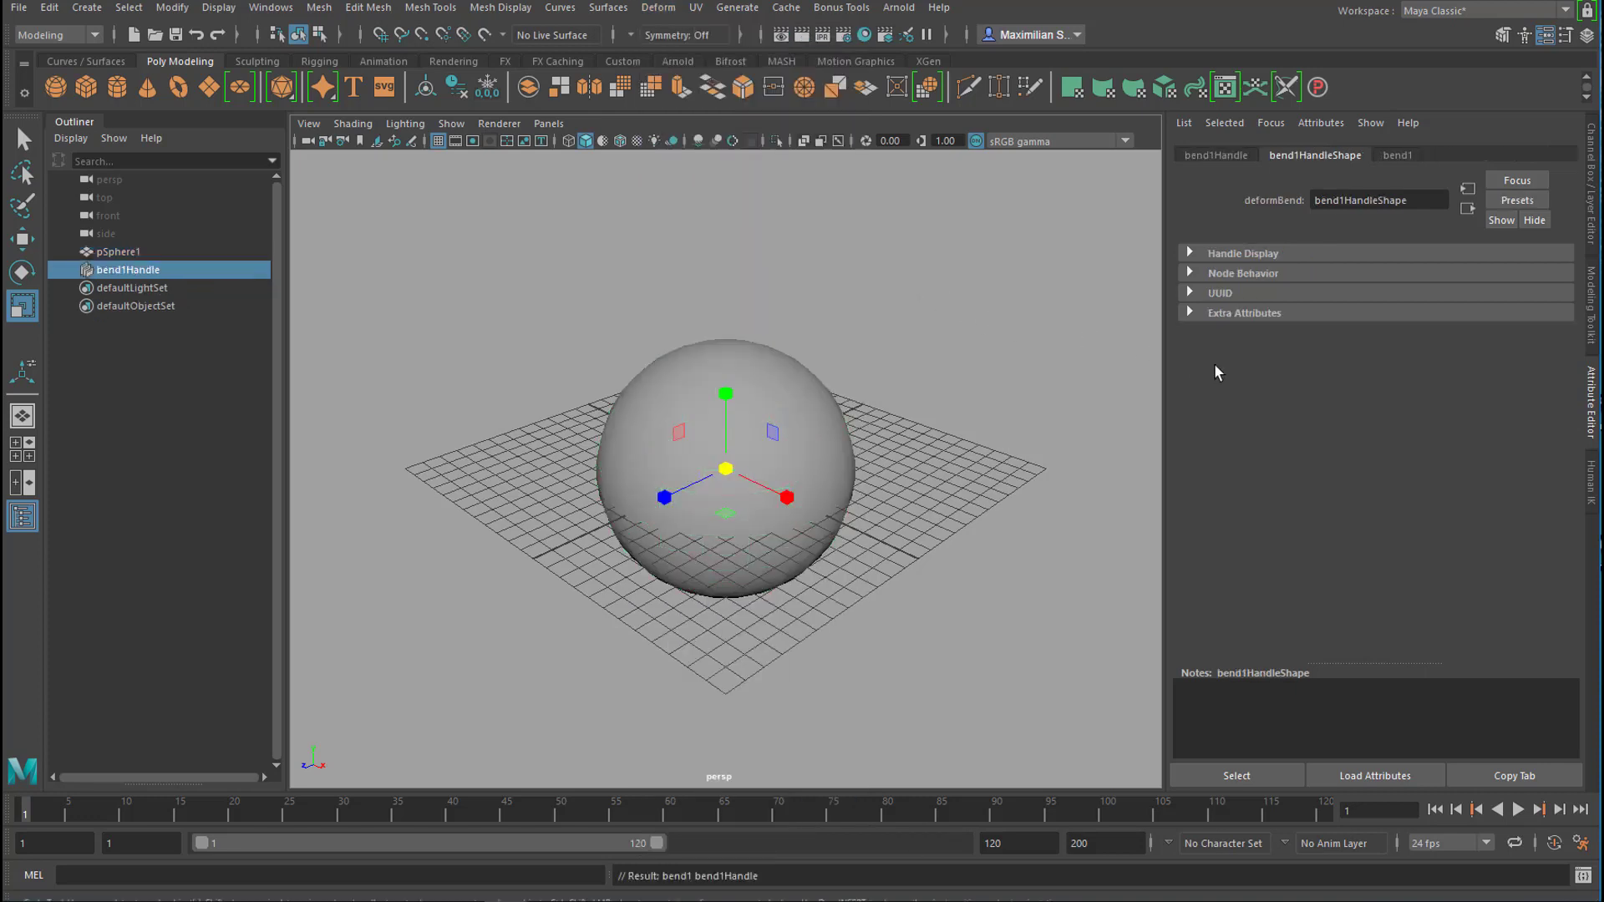
{"action": "left_click", "coordinate": [1404, 157]}
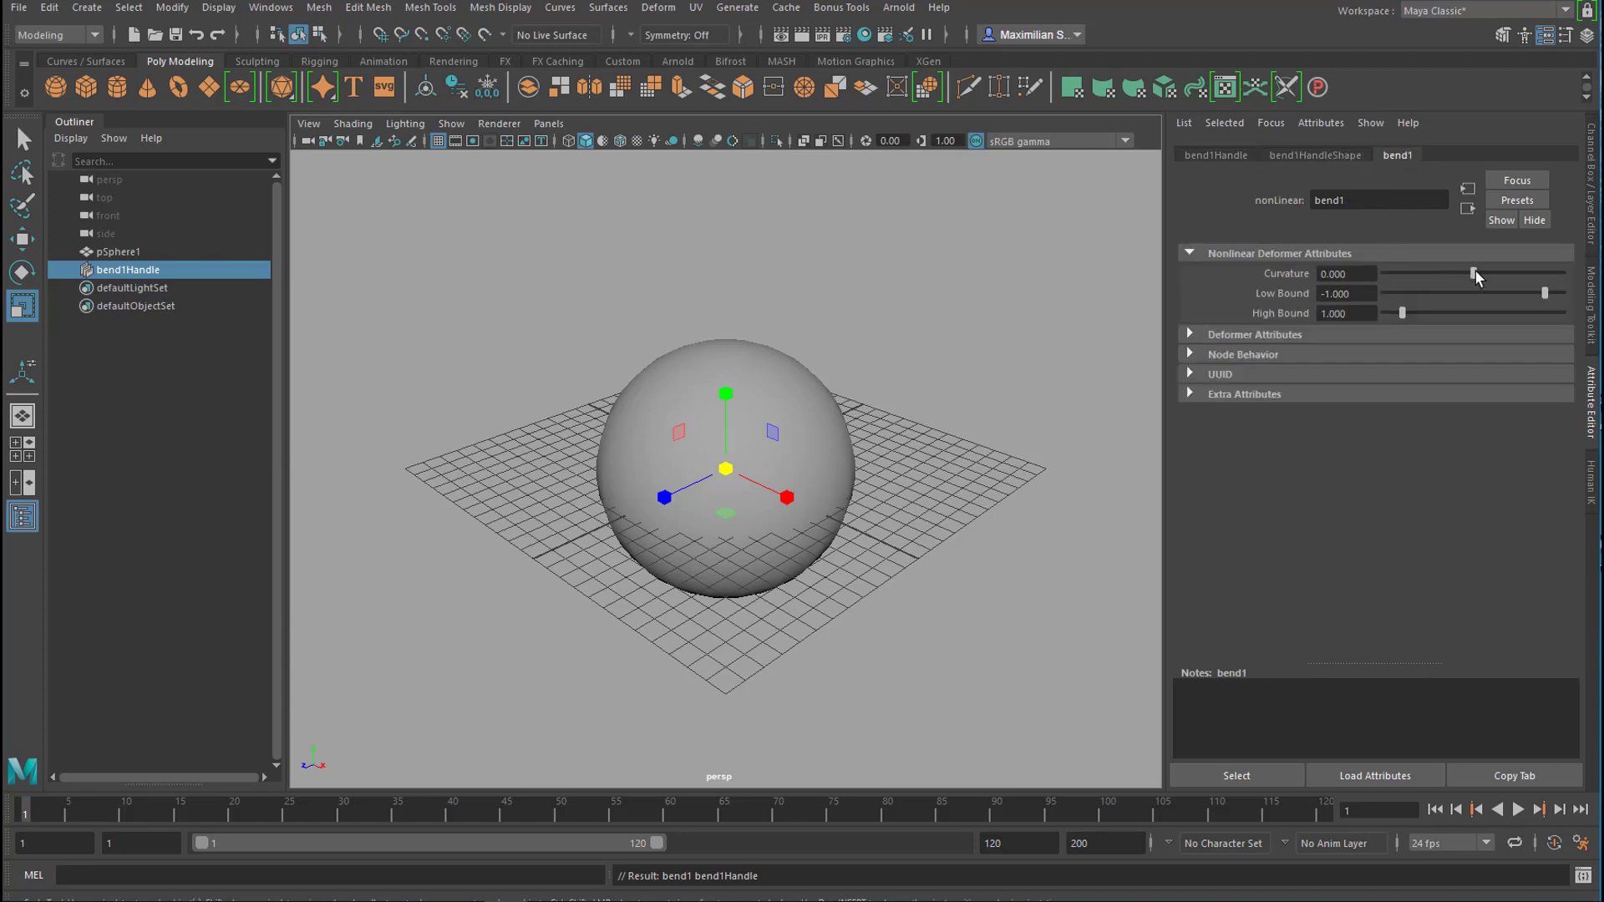
{"action": "left_click_drag", "start_coordinate": [1474, 272], "coordinate": [1554, 299]}
{"action": "mouse_move", "coordinate": [1402, 315]}
{"action": "left_mouse_down"}
{"action": "mouse_move", "coordinate": [1416, 316]}
{"action": "mouse_move", "coordinate": [1394, 323]}
{"action": "left_mouse_up"}
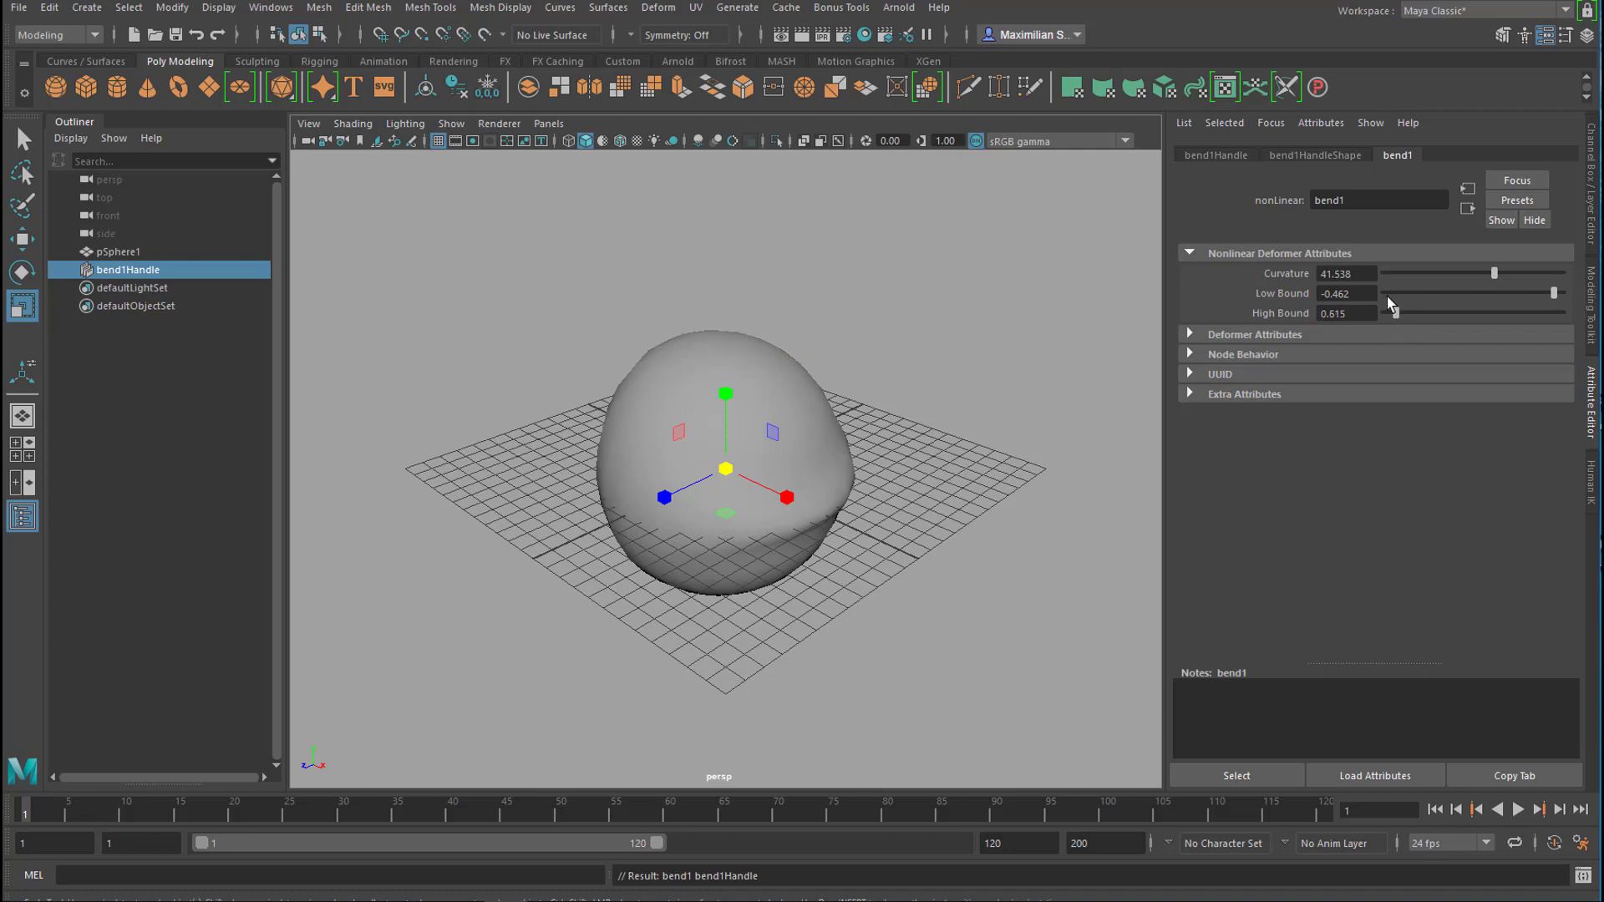
Step: Switch the sphere to face mode and select six scattered faces around it
{"action": "left_click", "coordinate": [763, 384]}
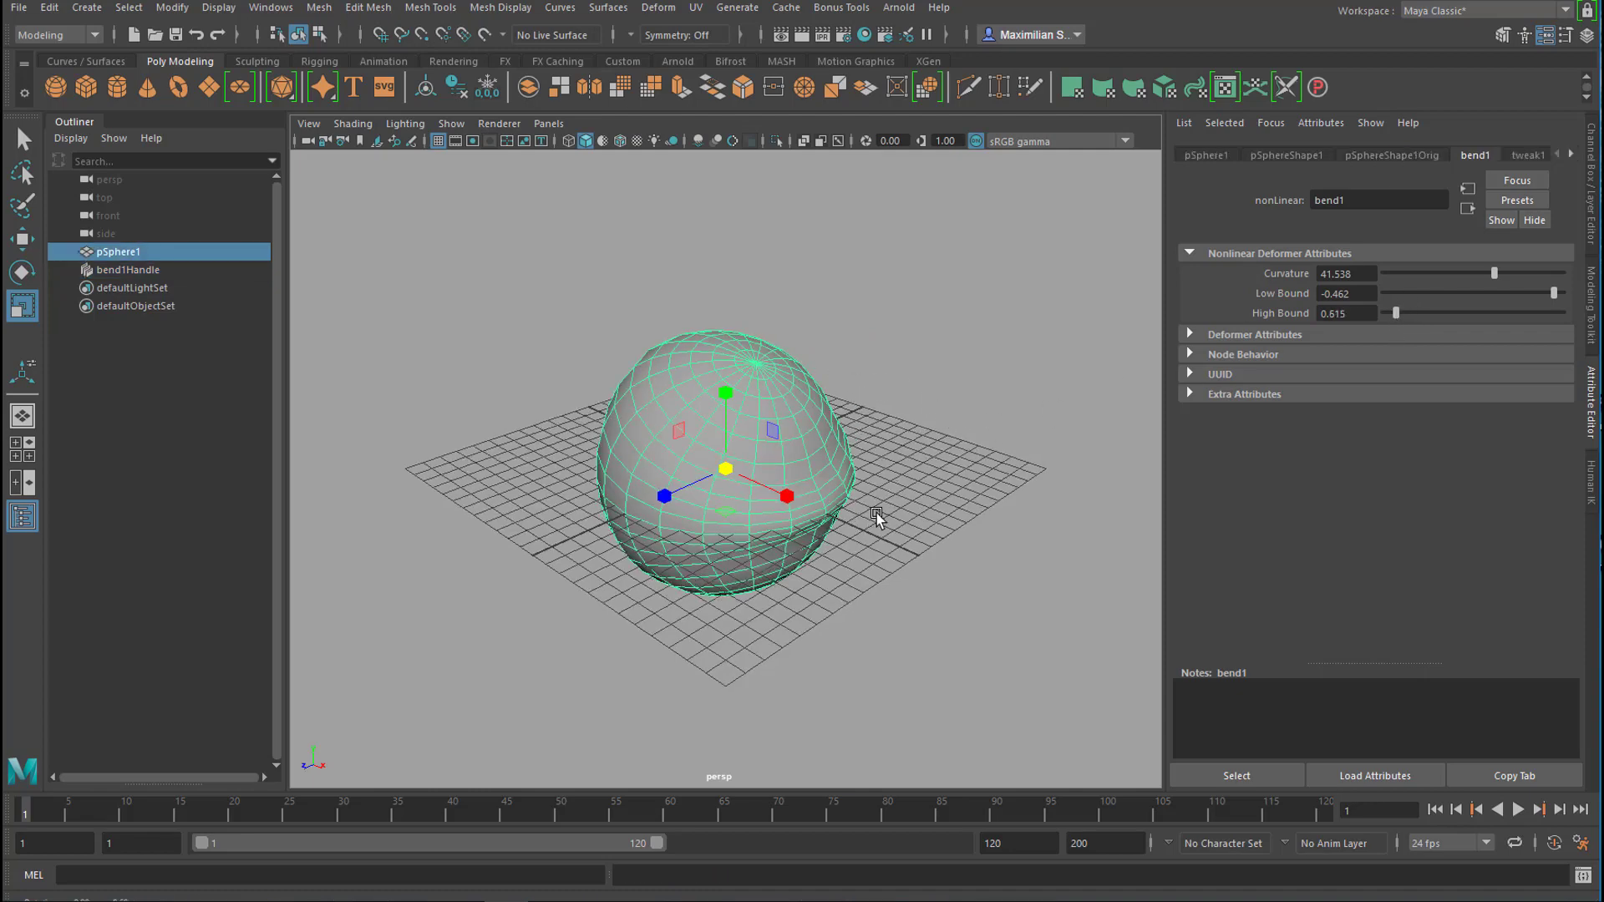
{"action": "left_click_drag", "start_coordinate": [876, 518], "coordinate": [842, 423], "text": "alt"}
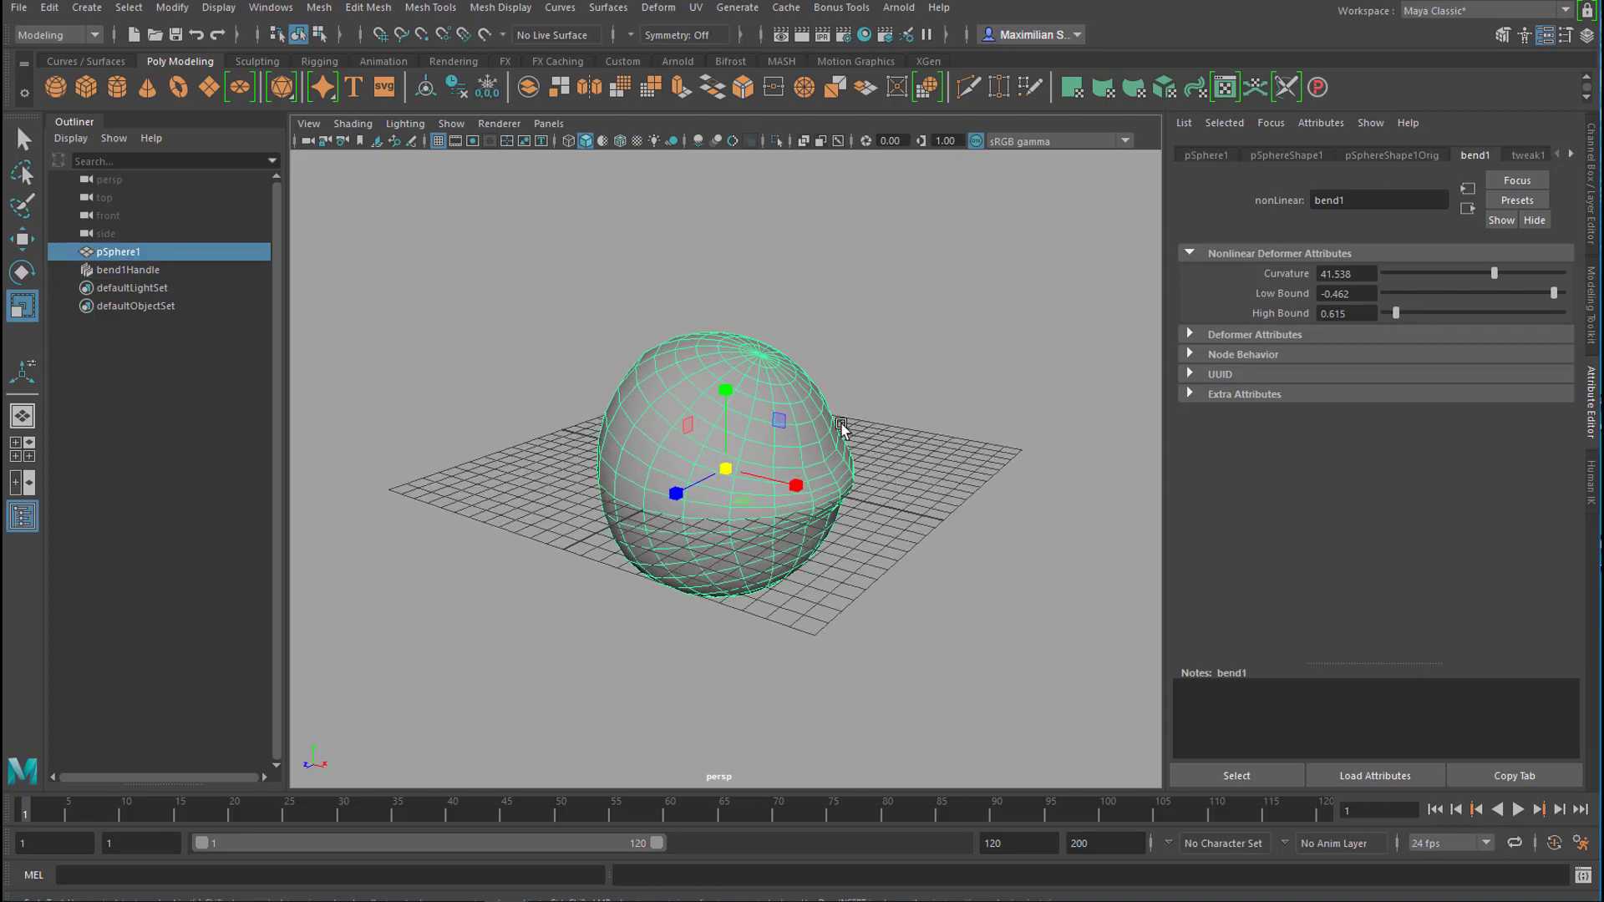
{"action": "right_click", "coordinate": [681, 382]}
{"action": "left_click", "coordinate": [681, 429]}
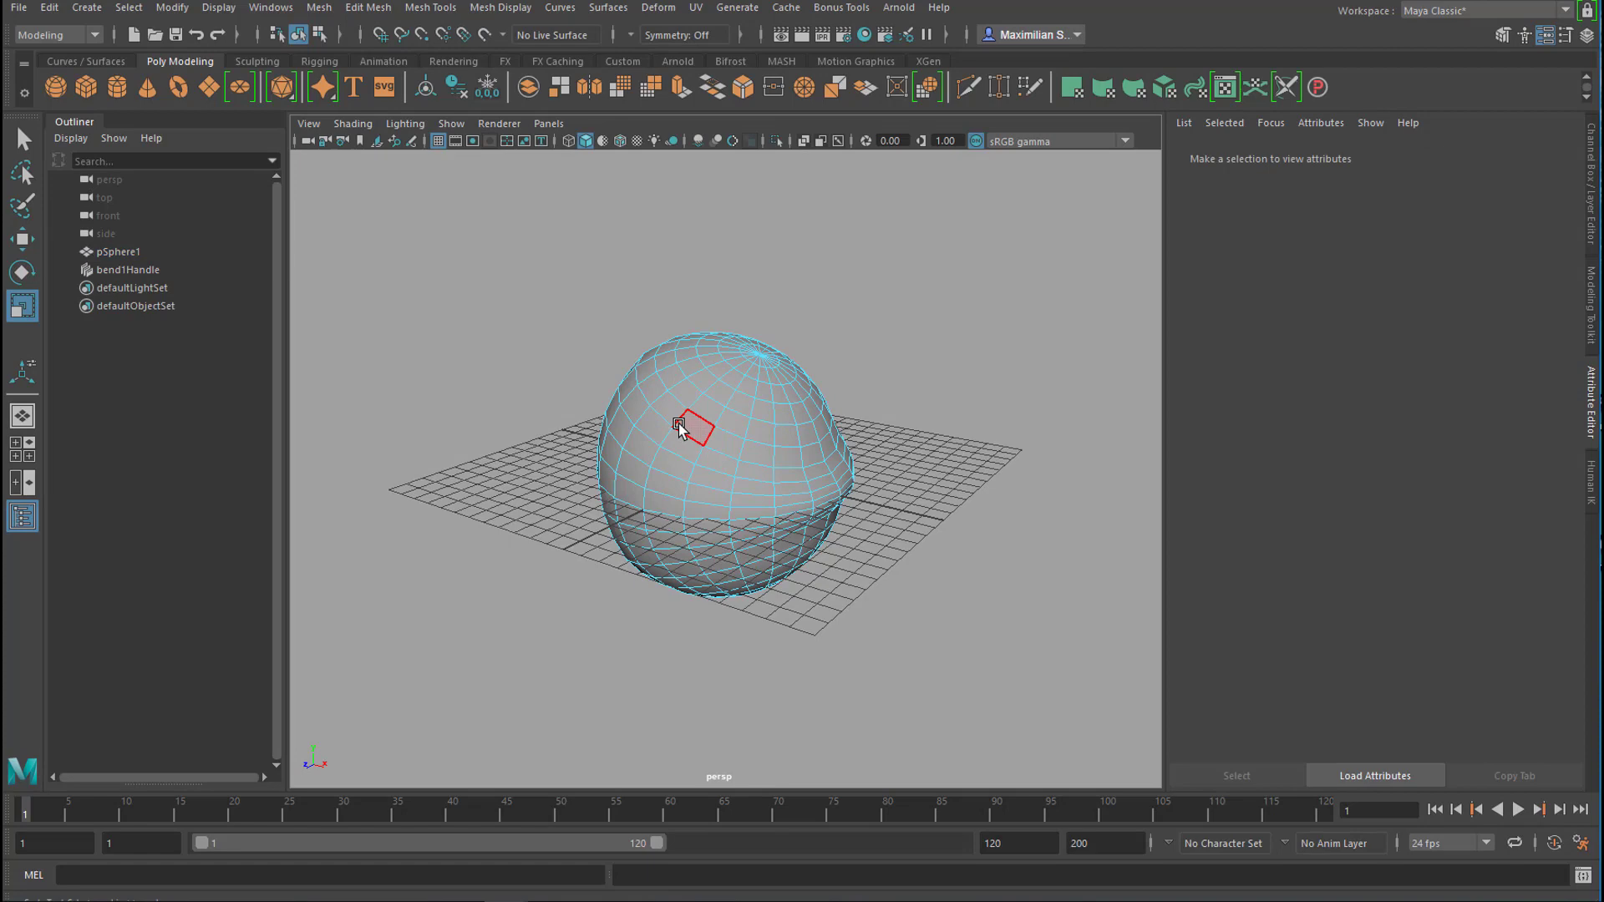
{"action": "left_click", "coordinate": [653, 388]}
{"action": "left_click", "coordinate": [629, 490], "text": "shift"}
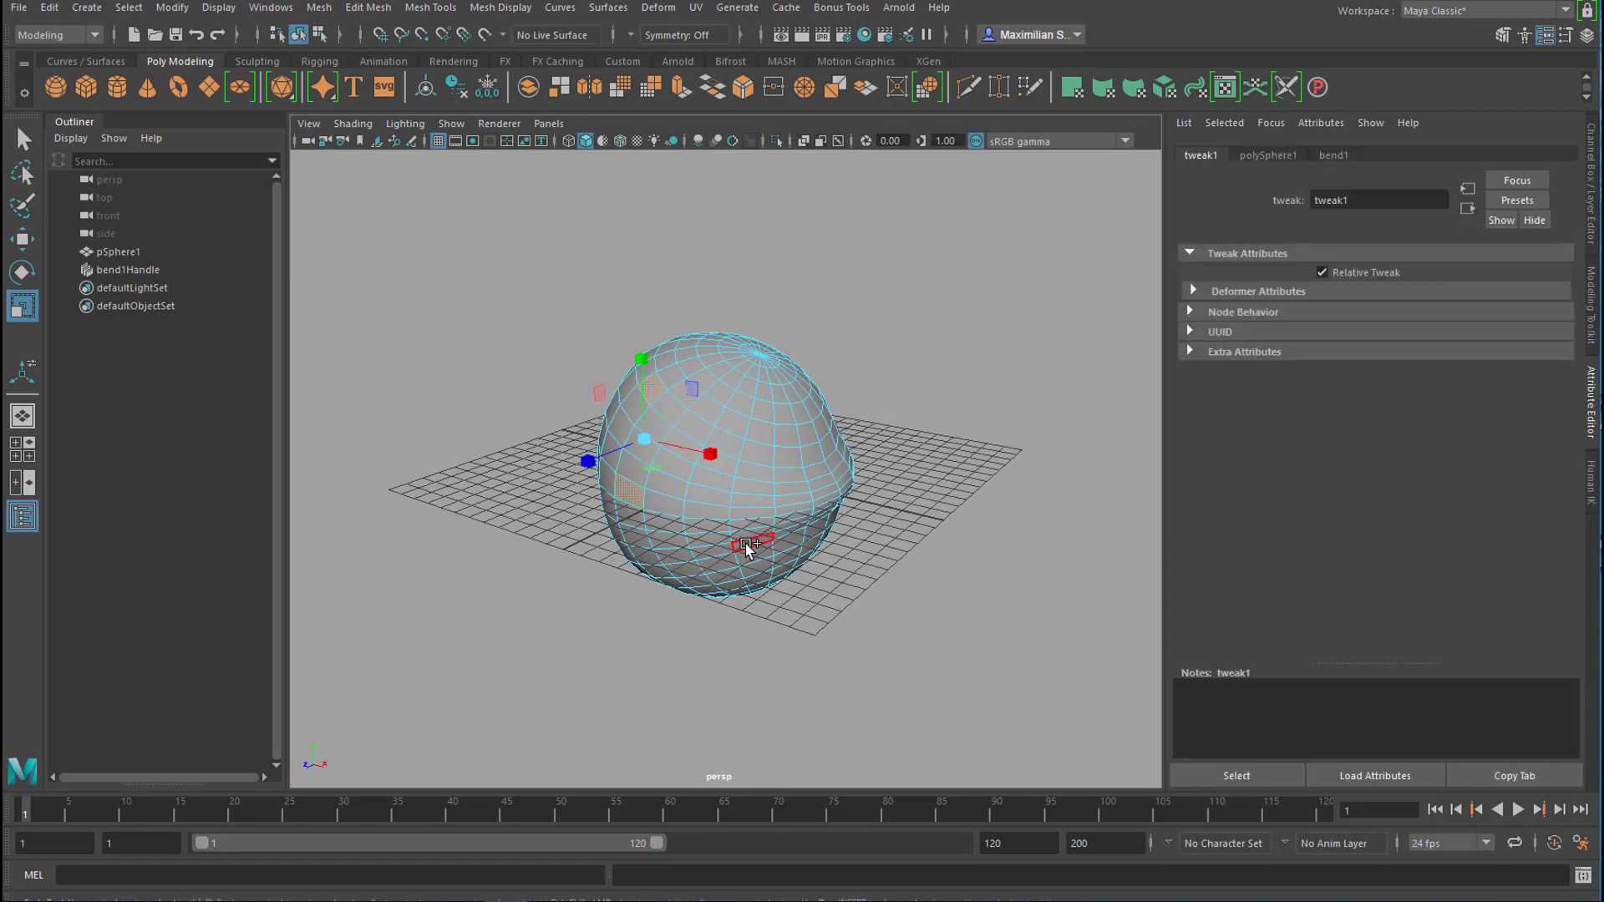
{"action": "left_click", "coordinate": [752, 544], "text": "shift"}
{"action": "left_click", "coordinate": [798, 400], "text": "shift"}
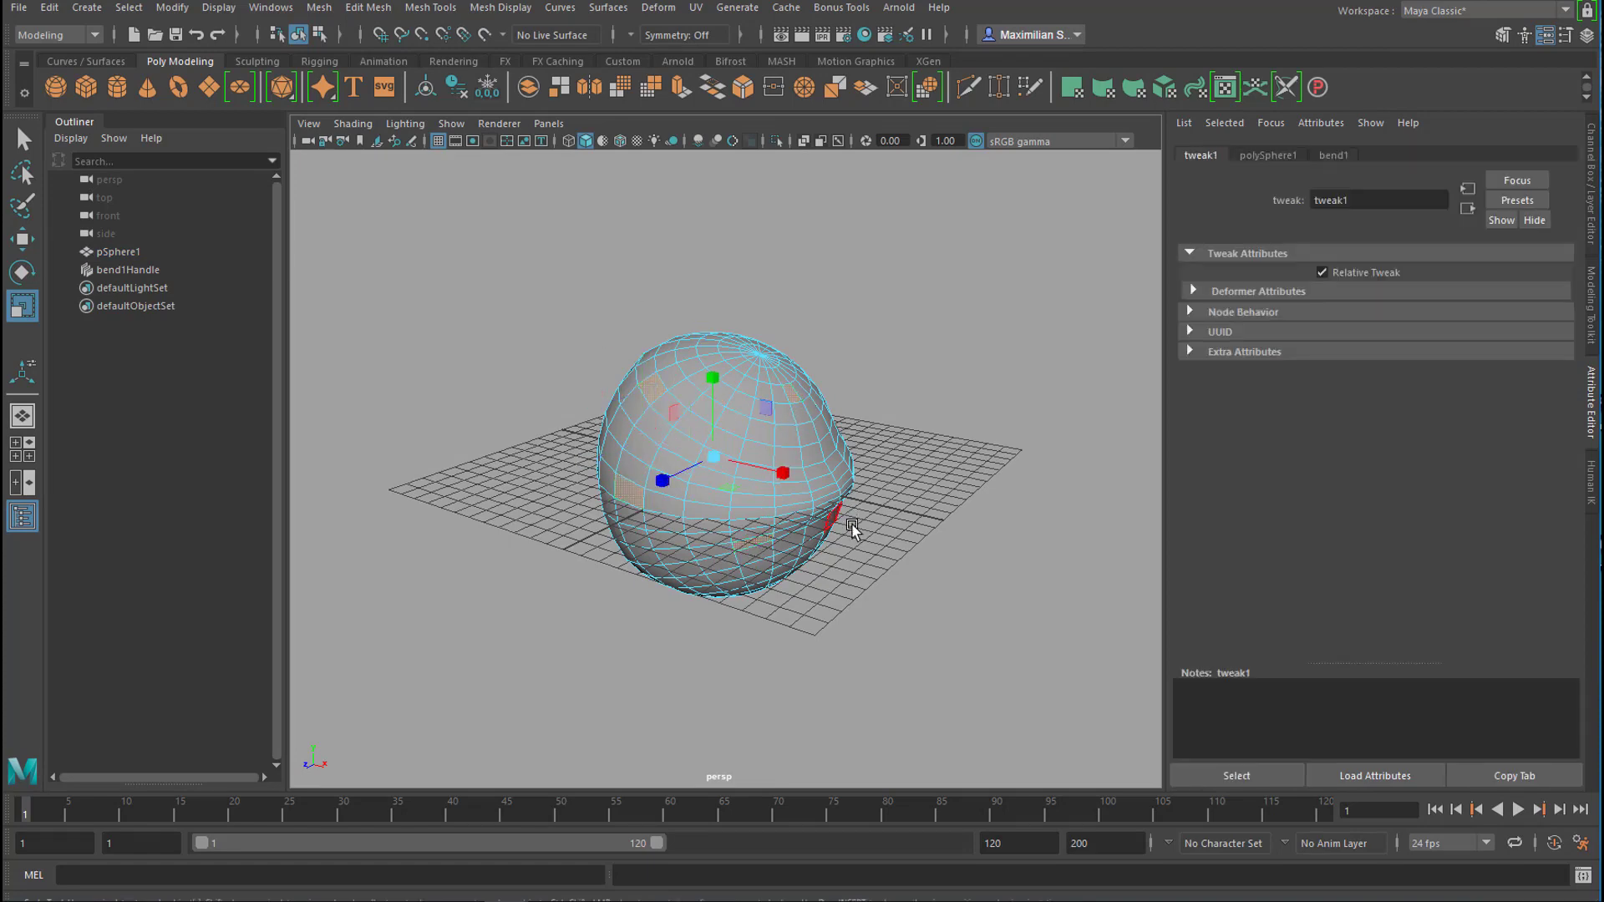
{"action": "left_click_drag", "start_coordinate": [849, 526], "coordinate": [787, 460], "text": "alt"}
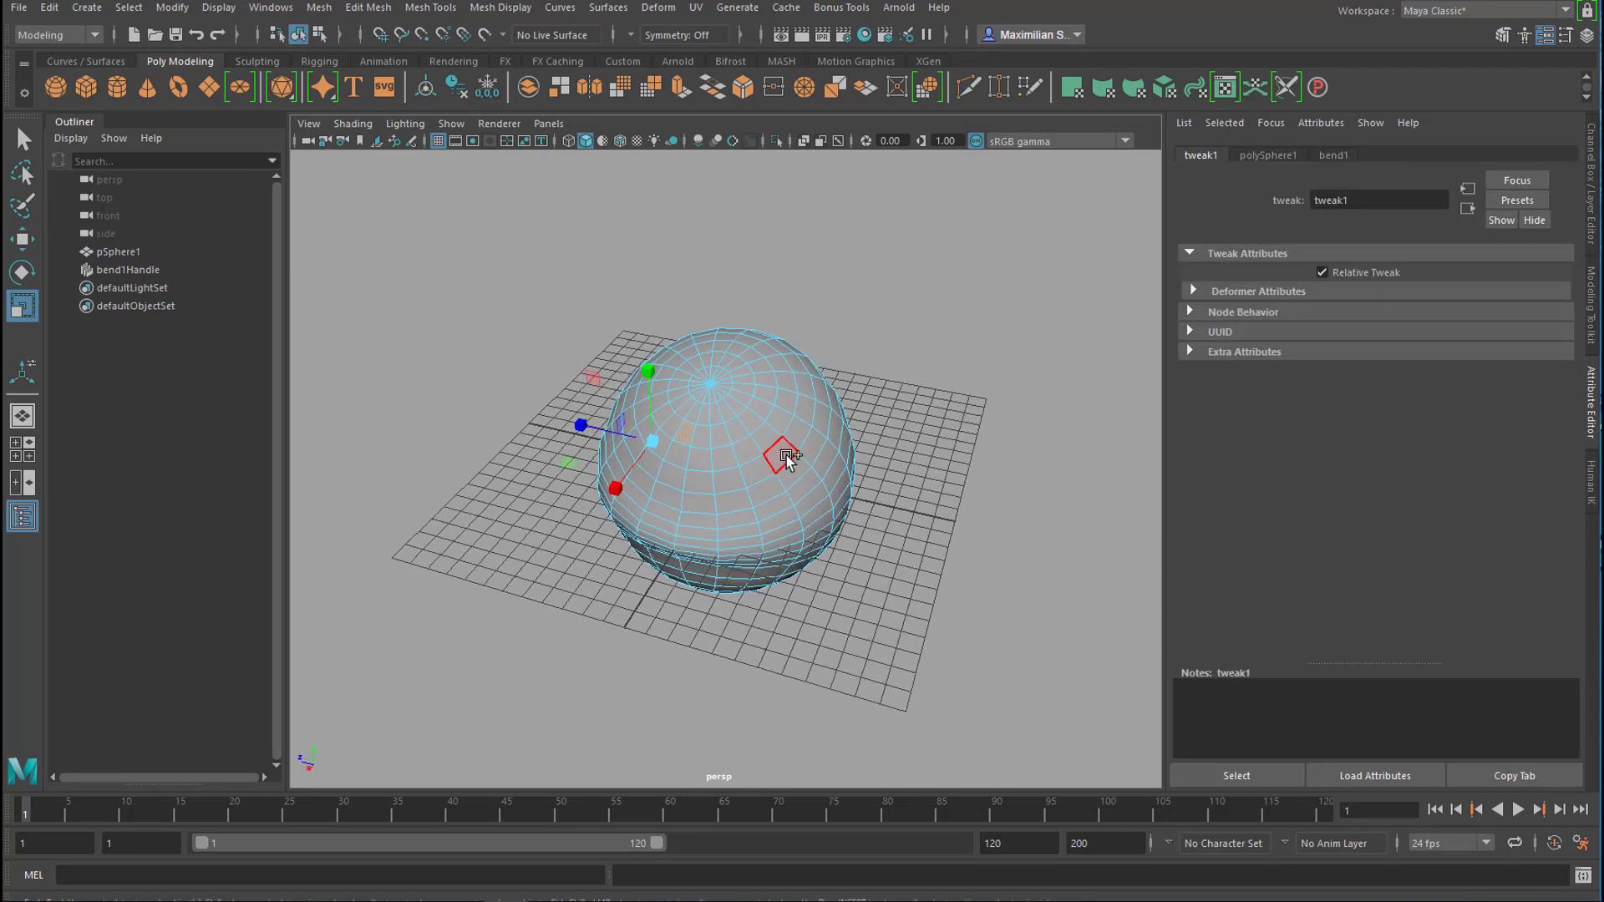
{"action": "left_click", "coordinate": [798, 518], "text": "shift"}
{"action": "left_click", "coordinate": [845, 445], "text": "shift"}
{"action": "left_click_drag", "start_coordinate": [847, 586], "coordinate": [895, 548], "text": "alt"}
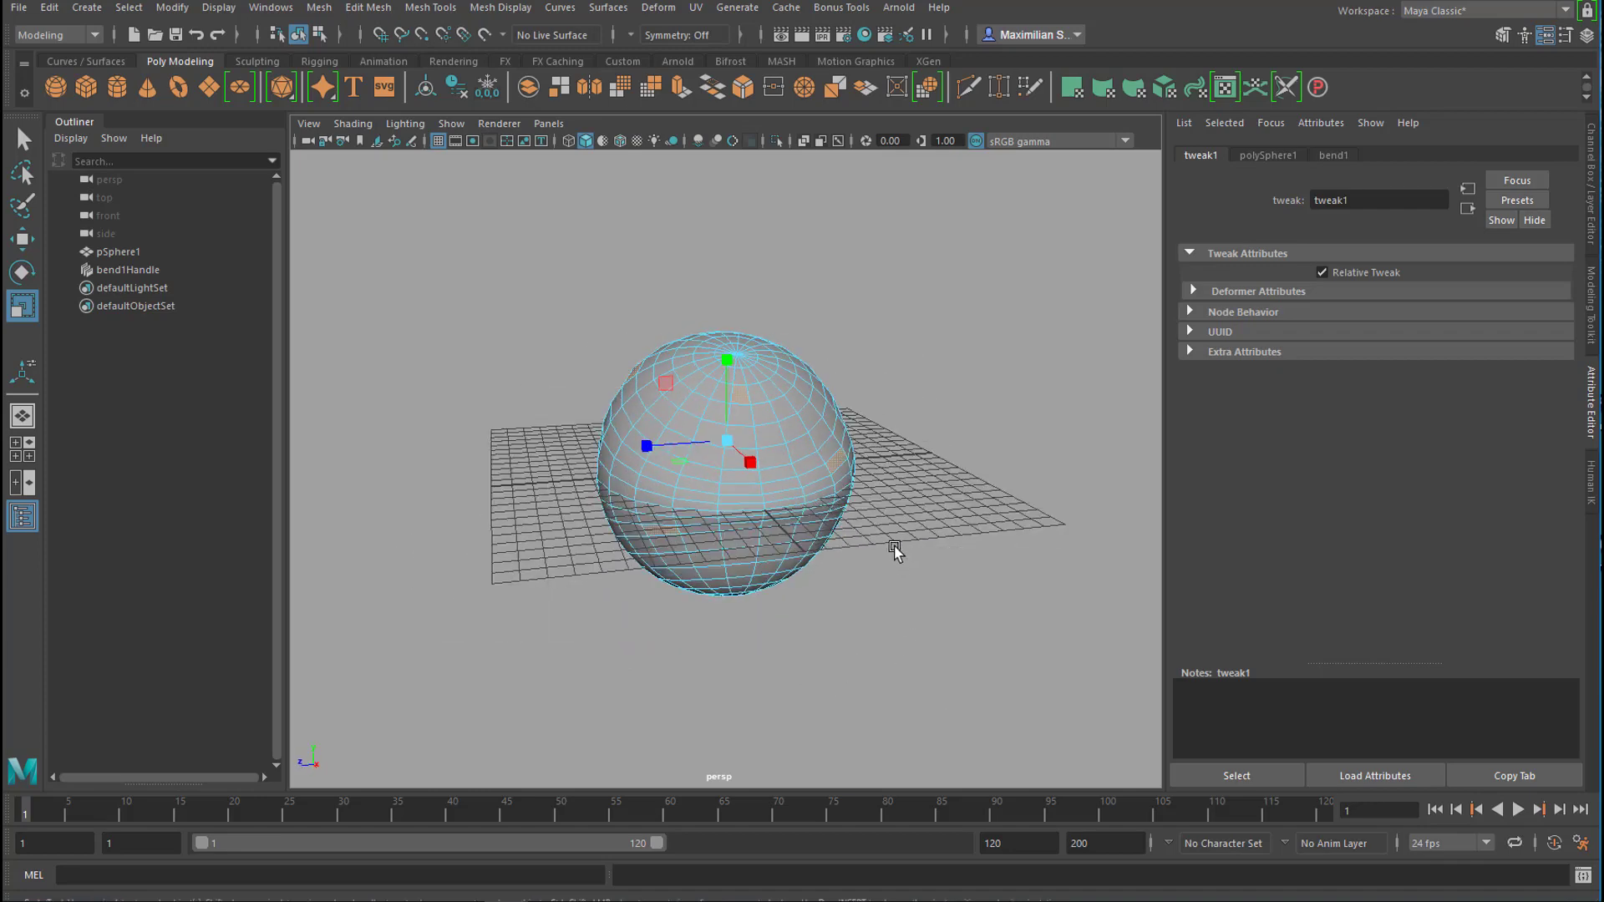
Step: Extrude the selected faces outward to Local Translate Z 1.6, then return to Object Mode
{"action": "left_click", "coordinate": [680, 86]}
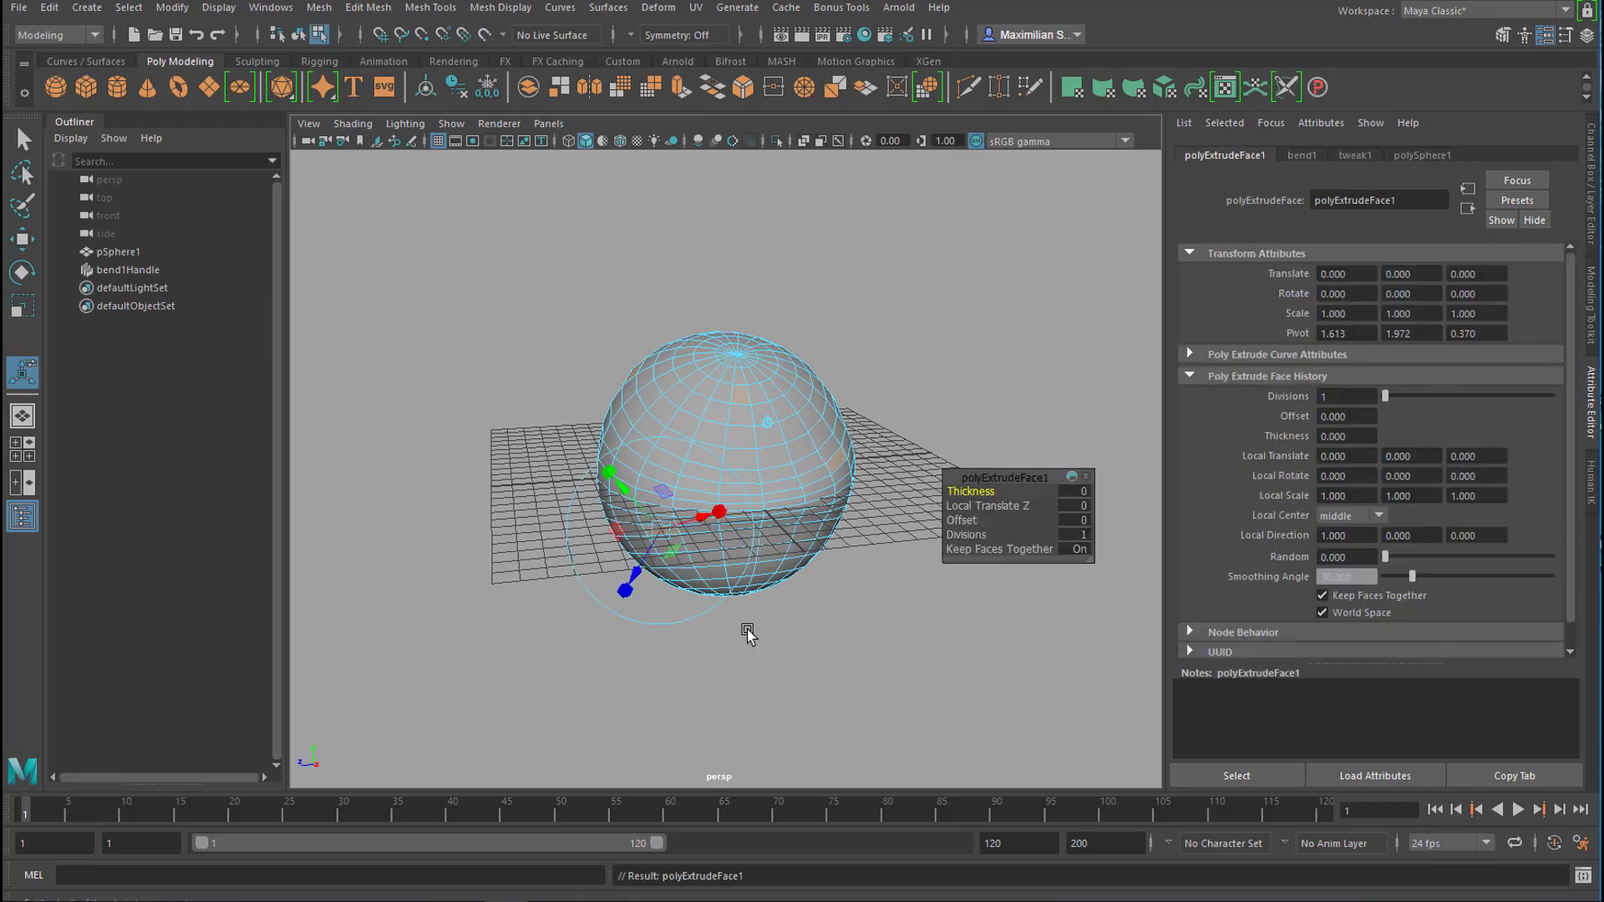
{"action": "left_click_drag", "start_coordinate": [655, 632], "coordinate": [816, 623], "text": "alt"}
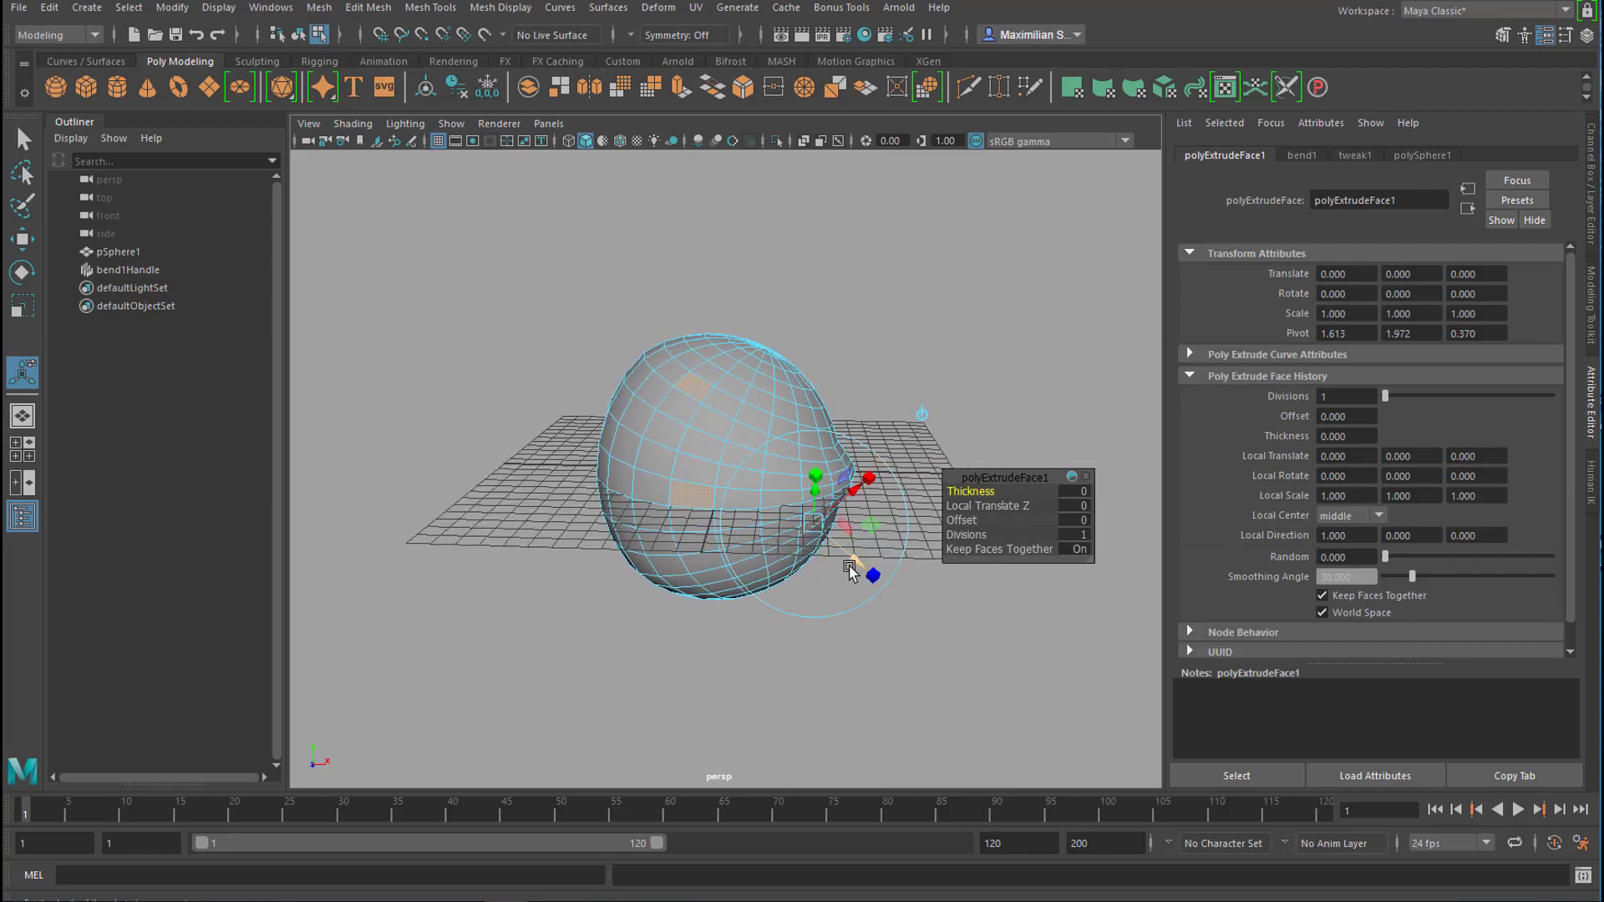
{"action": "left_click_drag", "start_coordinate": [866, 573], "coordinate": [874, 590]}
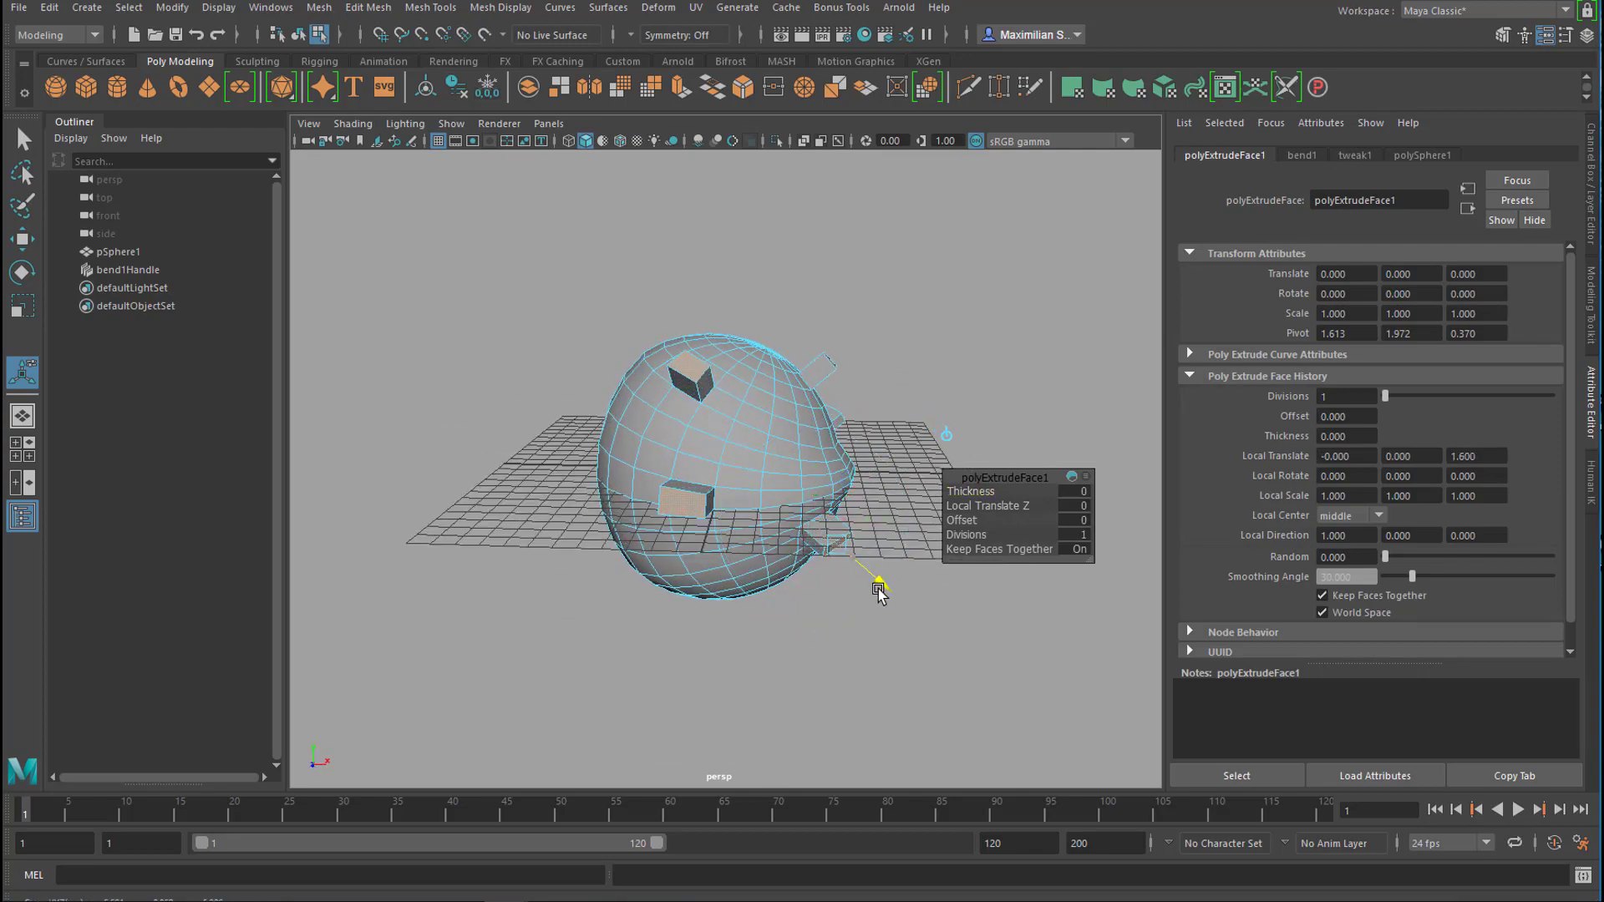
{"action": "left_click_drag", "start_coordinate": [795, 648], "coordinate": [626, 664], "text": "alt"}
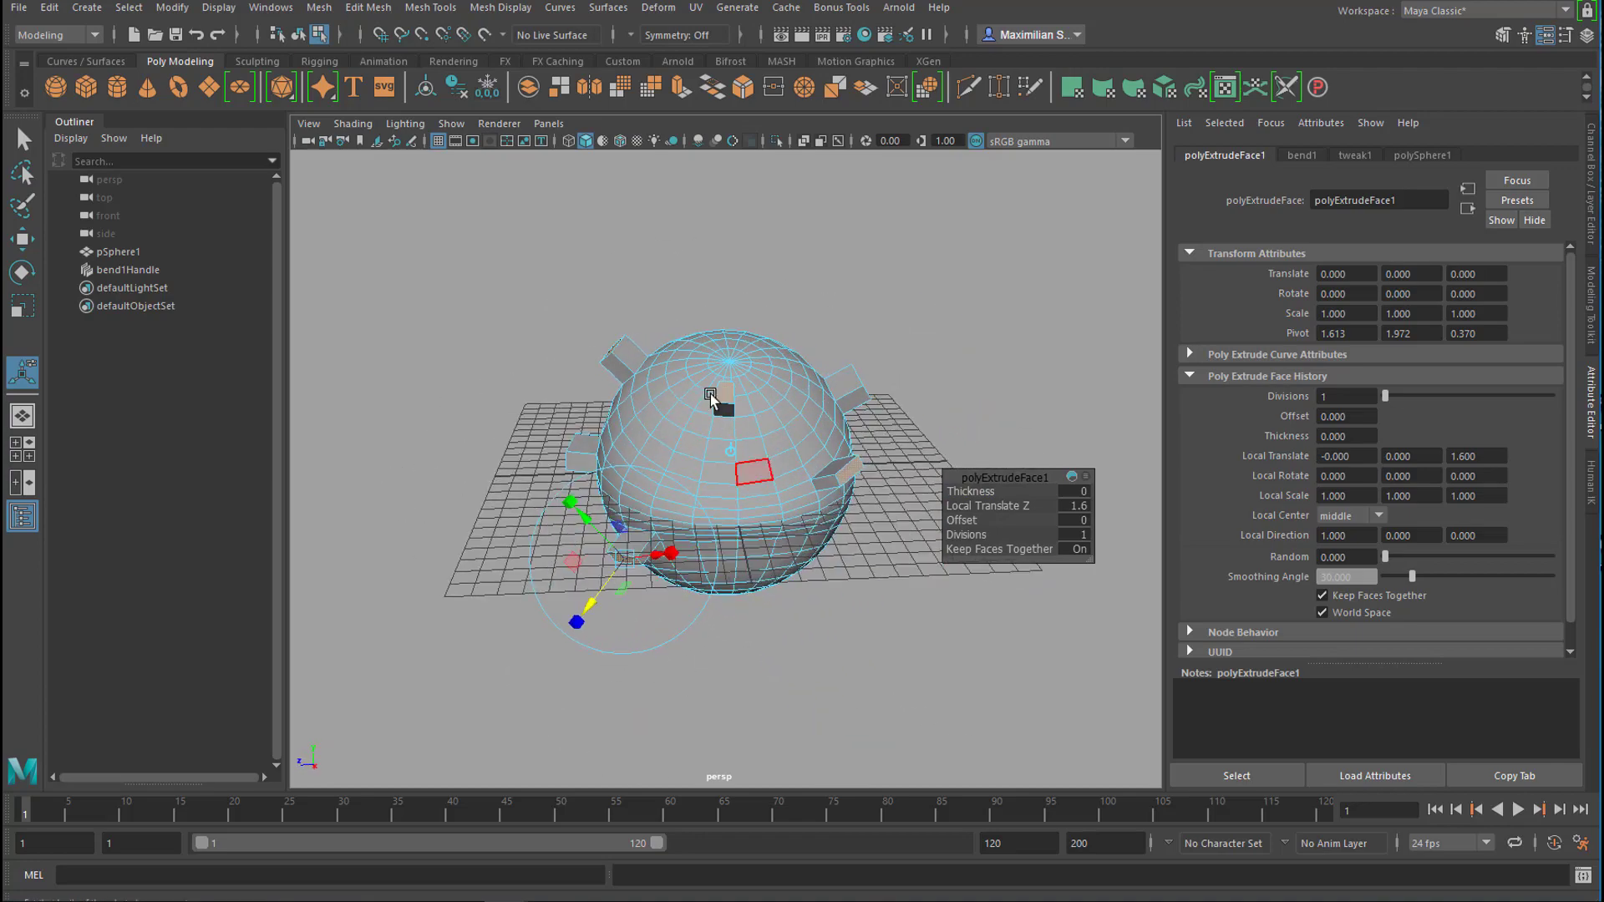
{"action": "right_click", "coordinate": [687, 365]}
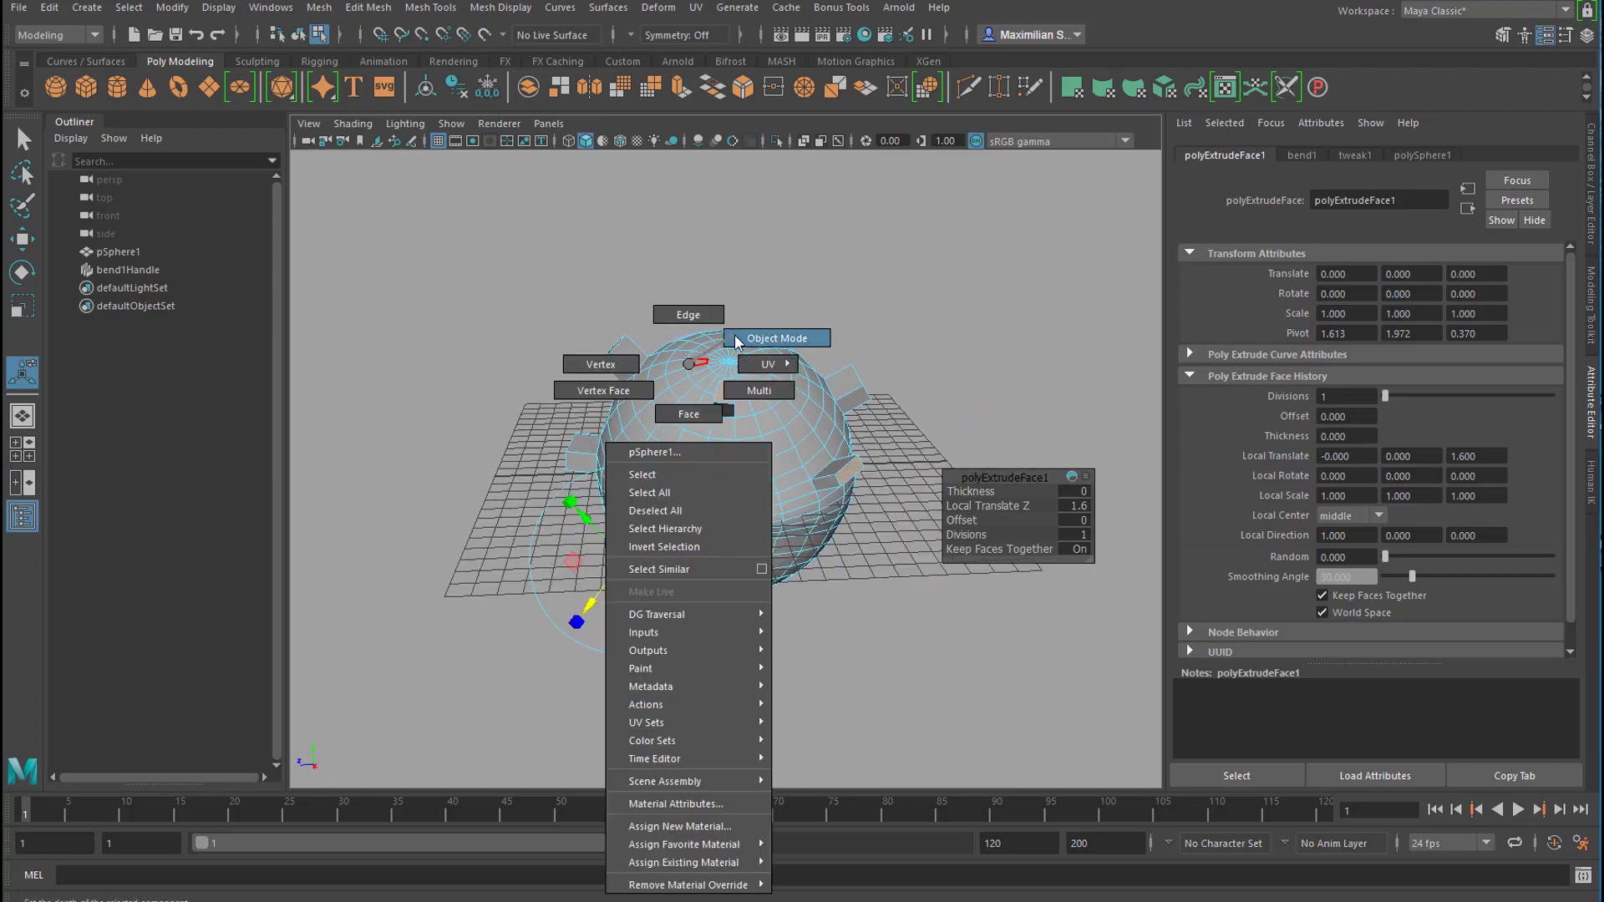
{"action": "left_click", "coordinate": [777, 338]}
{"action": "left_click_drag", "start_coordinate": [718, 400], "coordinate": [691, 476], "text": "alt"}
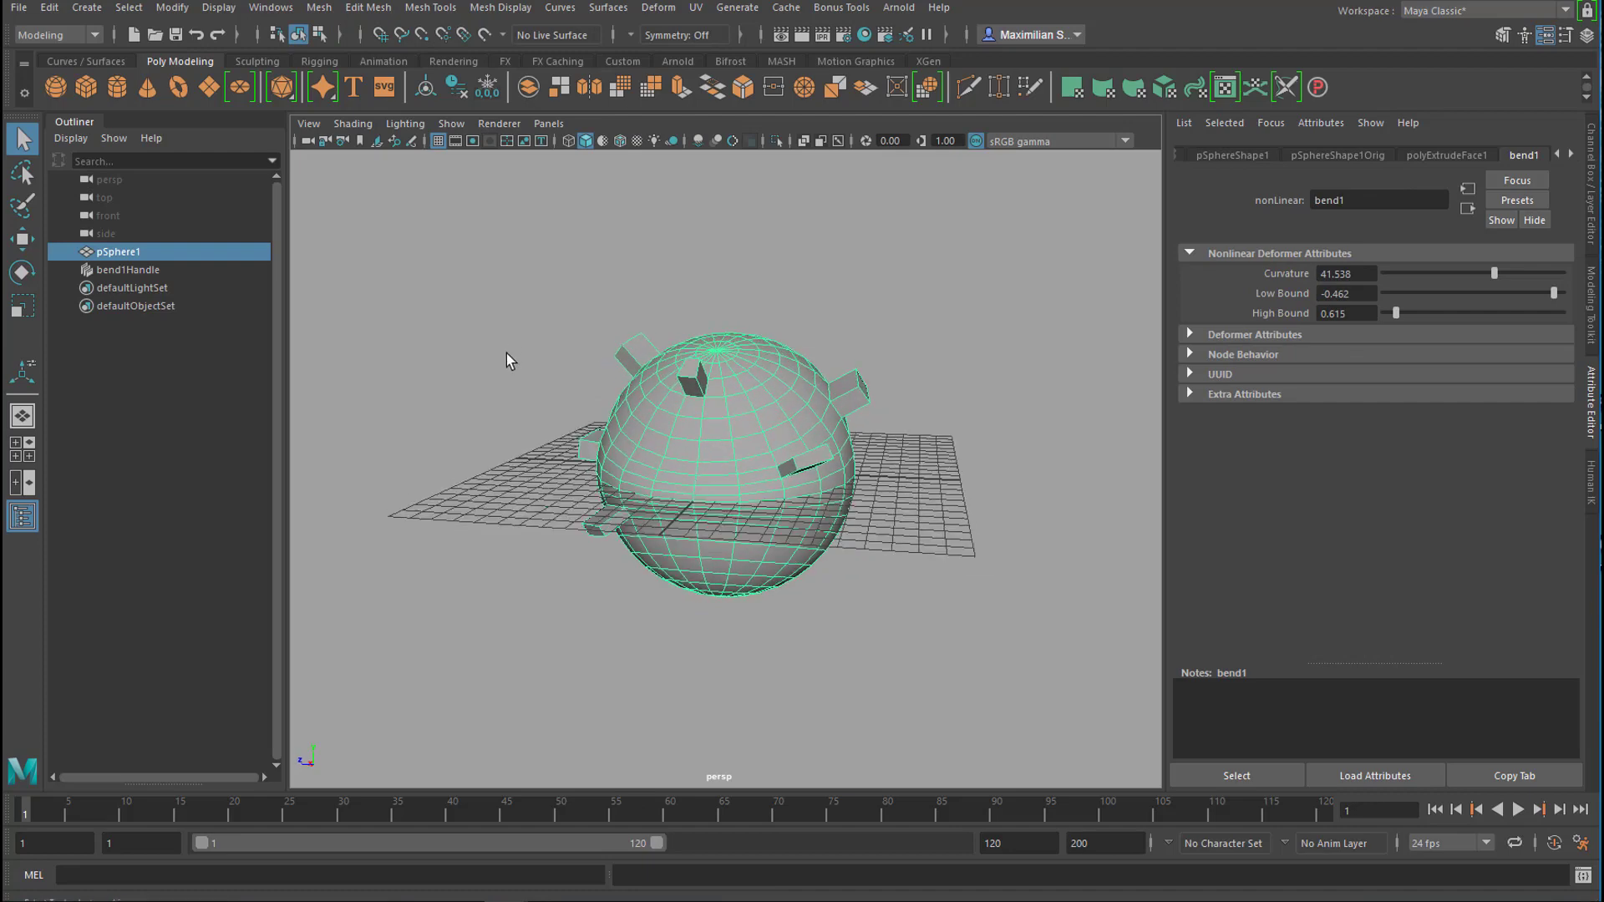
Step: Apply Mesh > Smooth to the sphere with Divisions set to 3
{"action": "left_click", "coordinate": [318, 9]}
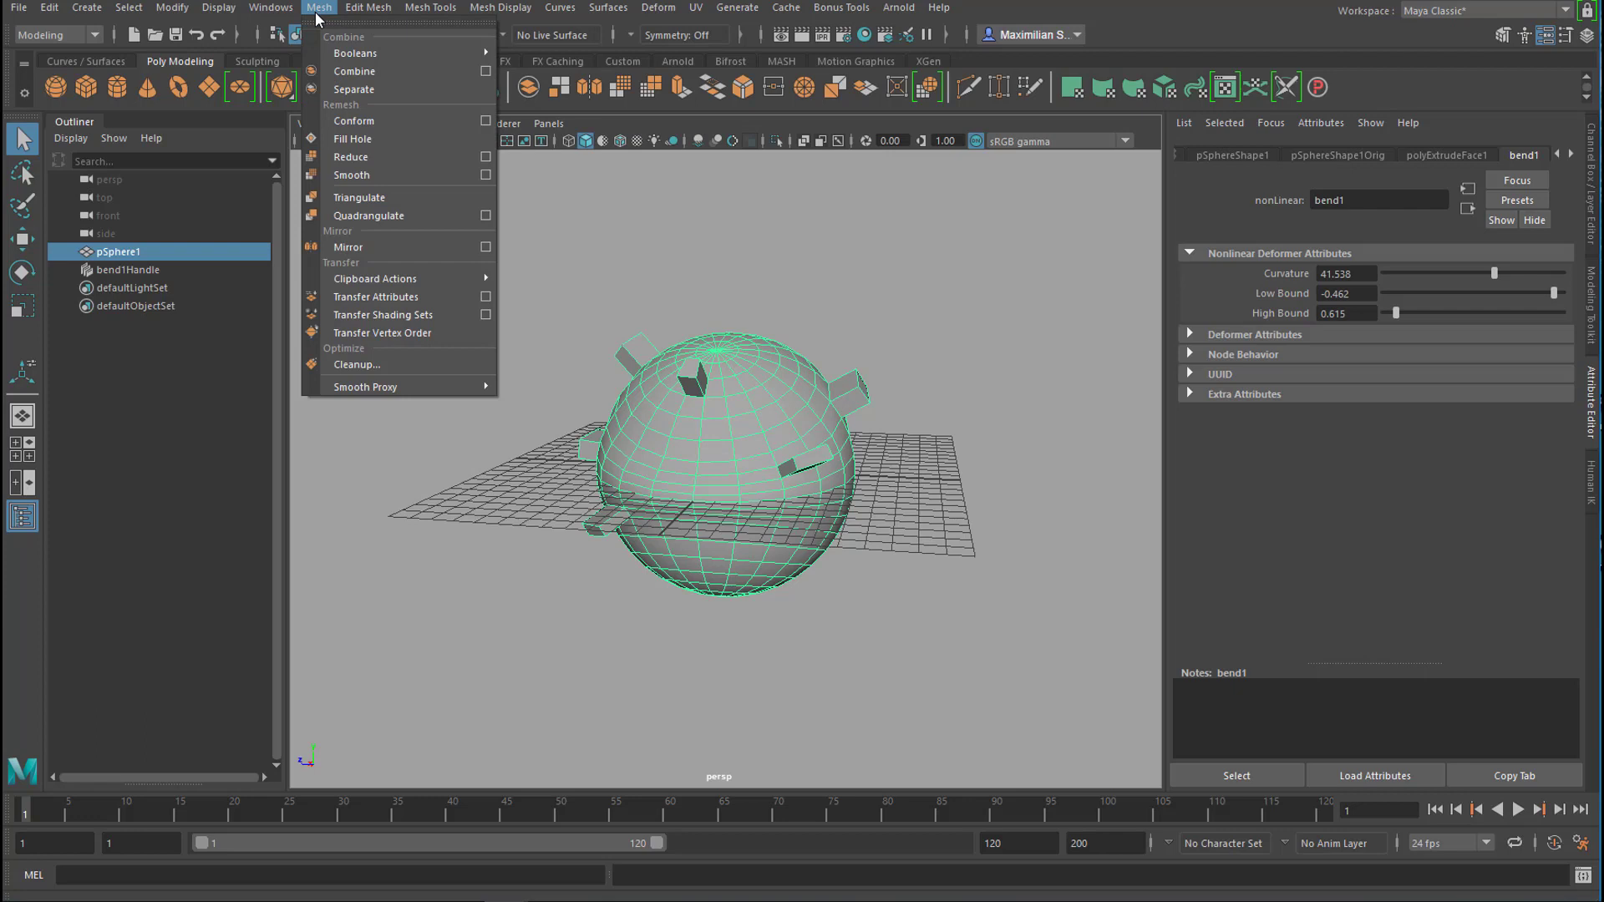
{"action": "left_click", "coordinate": [352, 174]}
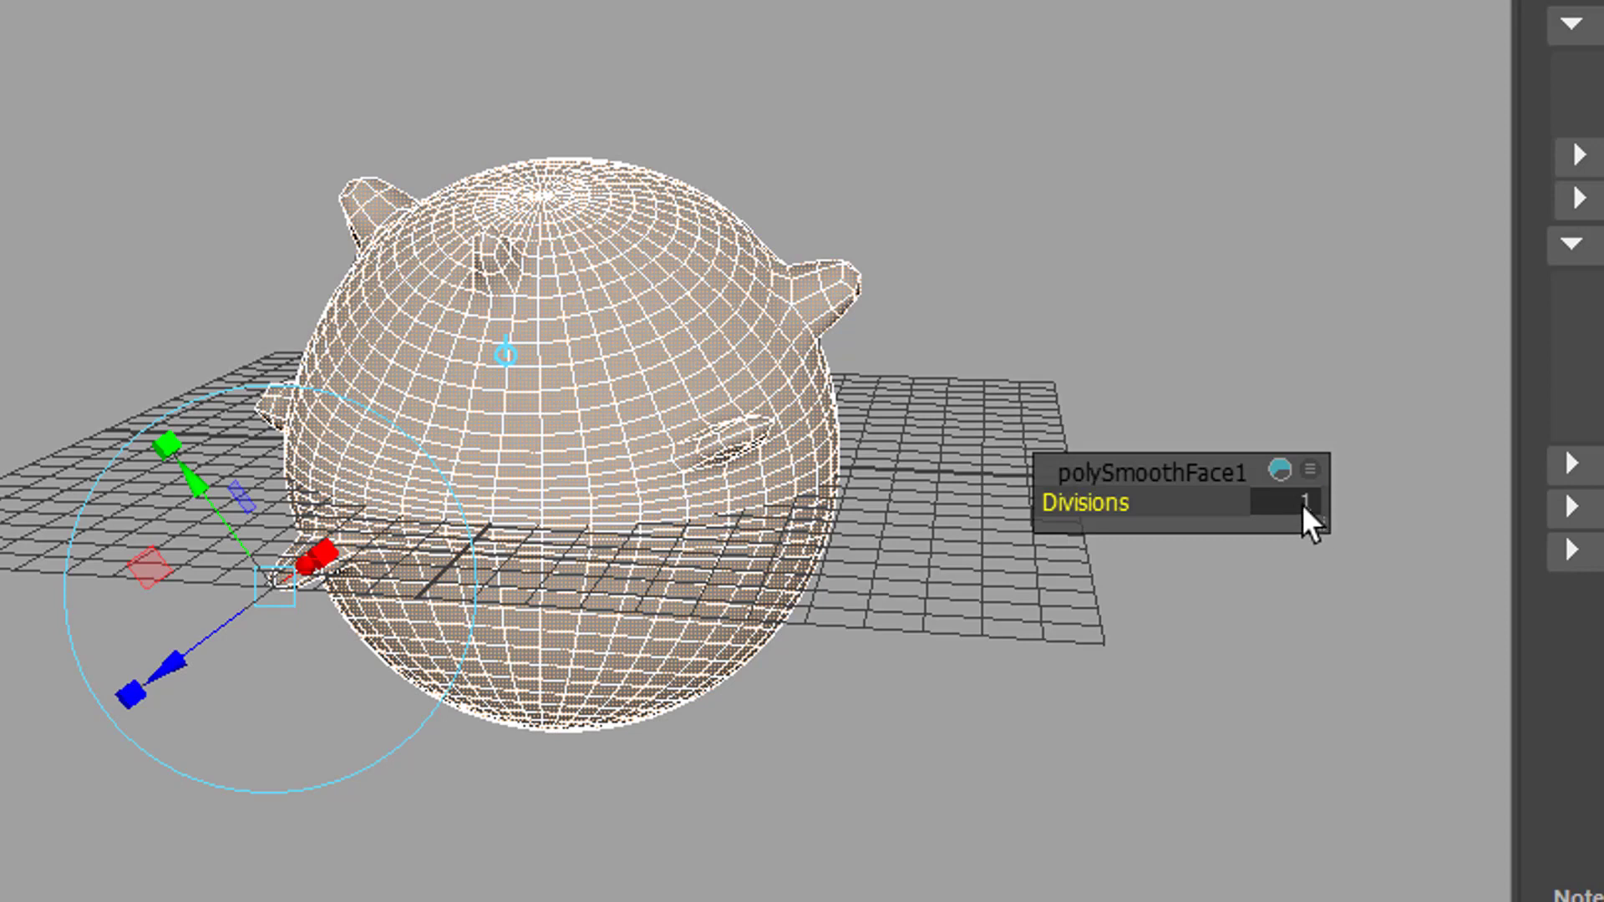
{"action": "left_click", "coordinate": [1303, 506]}
{"action": "type", "text": "3"}
{"action": "key", "text": "Return"}
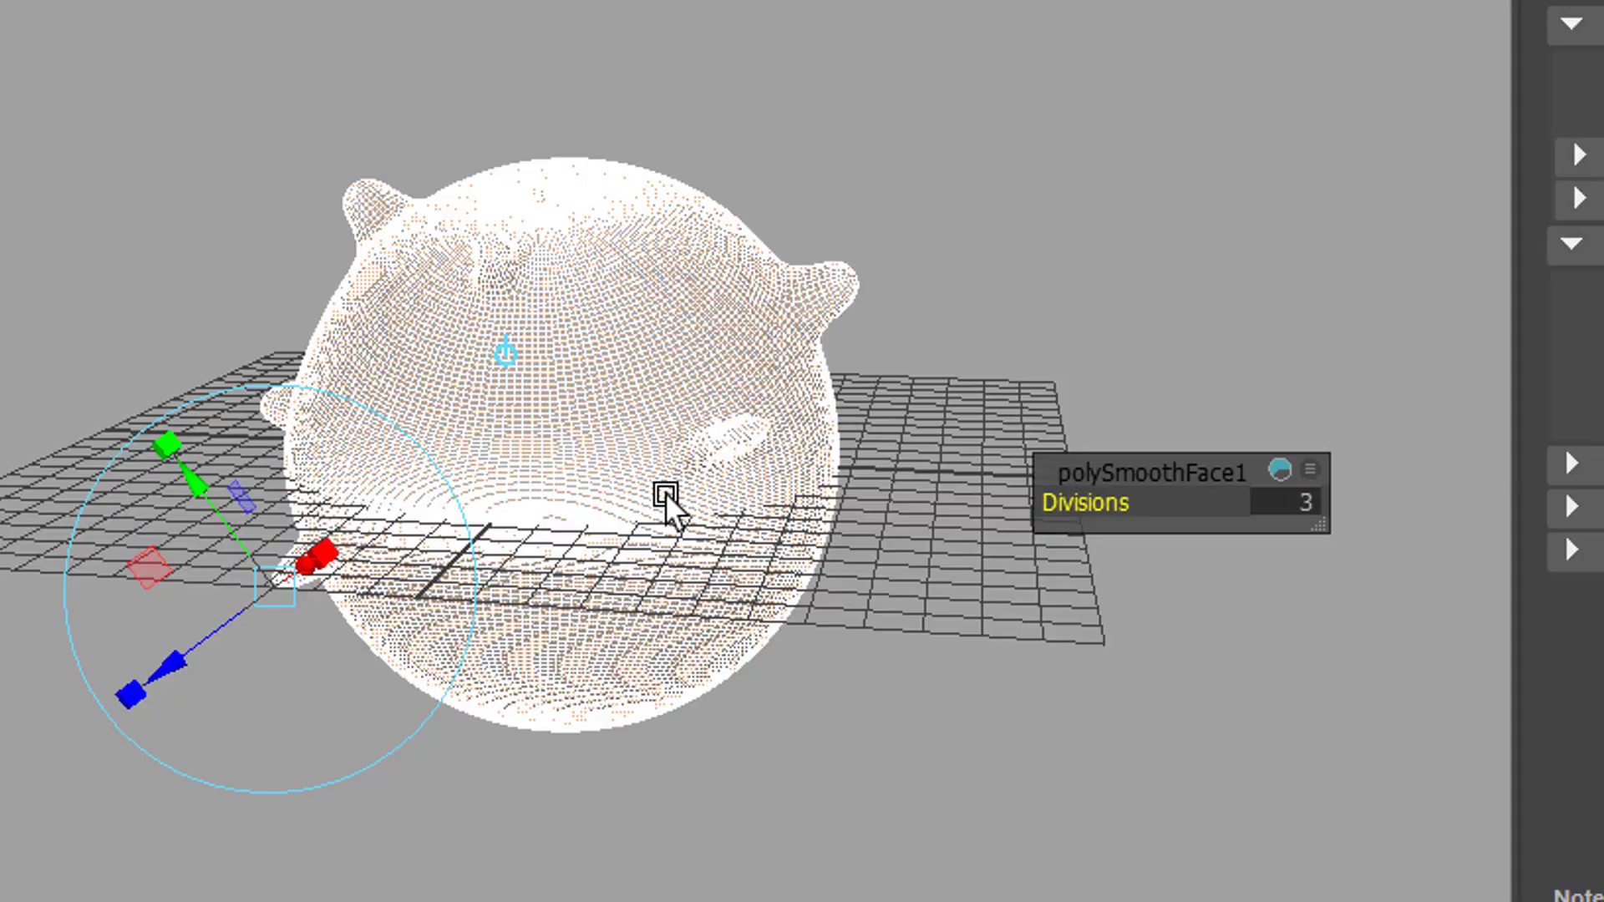
{"action": "left_click_drag", "start_coordinate": [665, 493], "coordinate": [637, 566], "text": "alt"}
{"action": "right_click_drag", "start_coordinate": [637, 566], "coordinate": [953, 589], "text": "alt"}
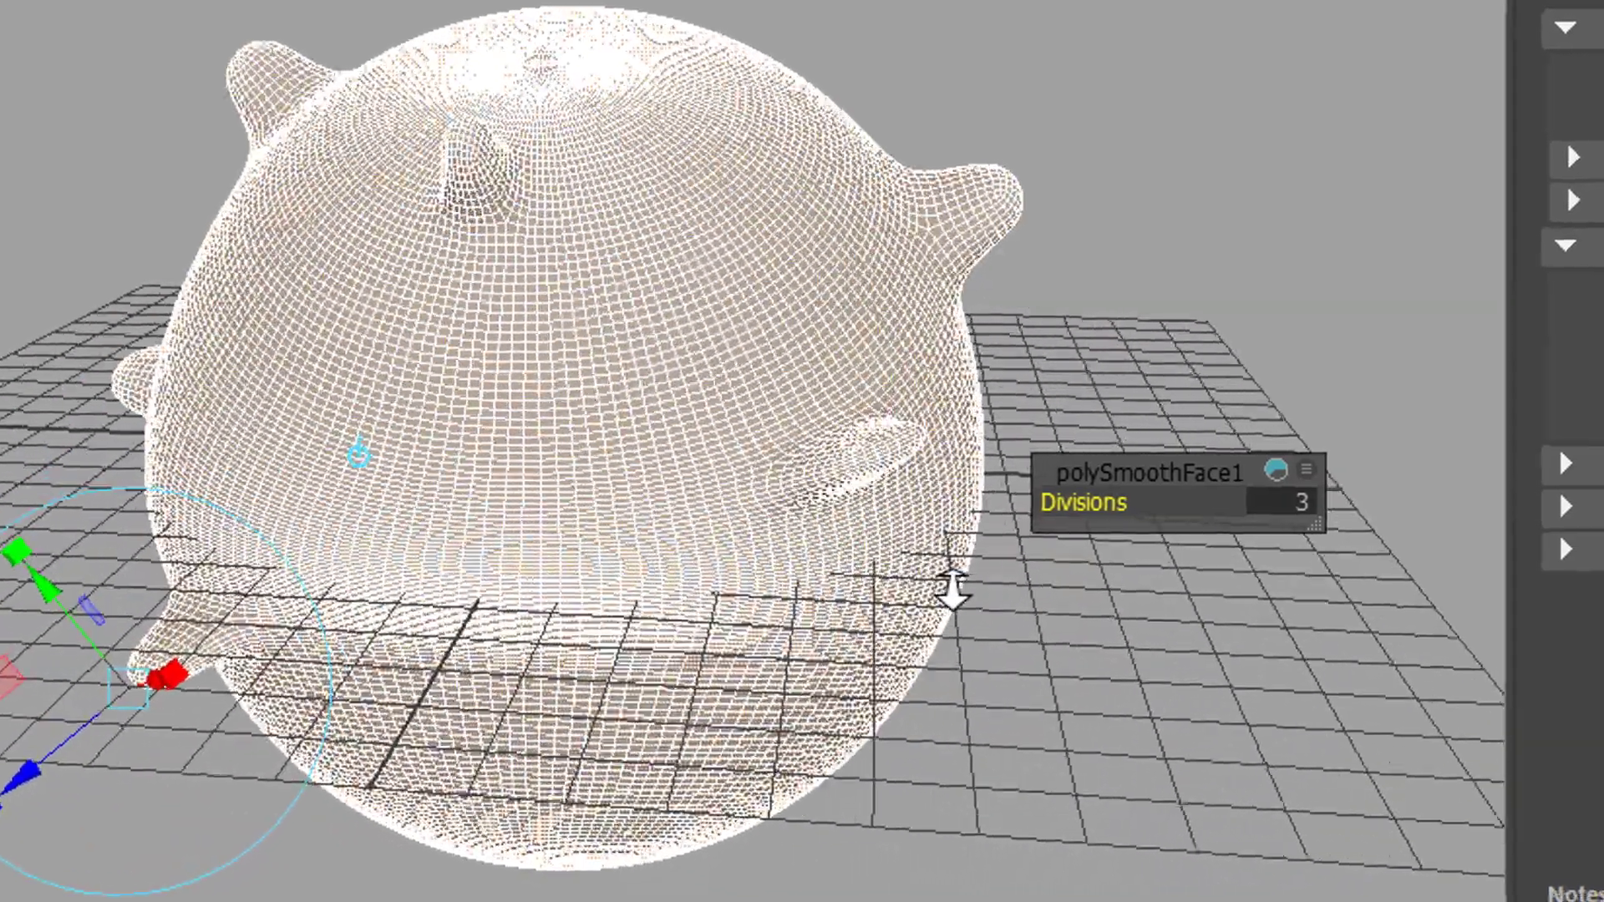
{"action": "left_click_drag", "start_coordinate": [952, 589], "coordinate": [789, 557], "text": "alt"}
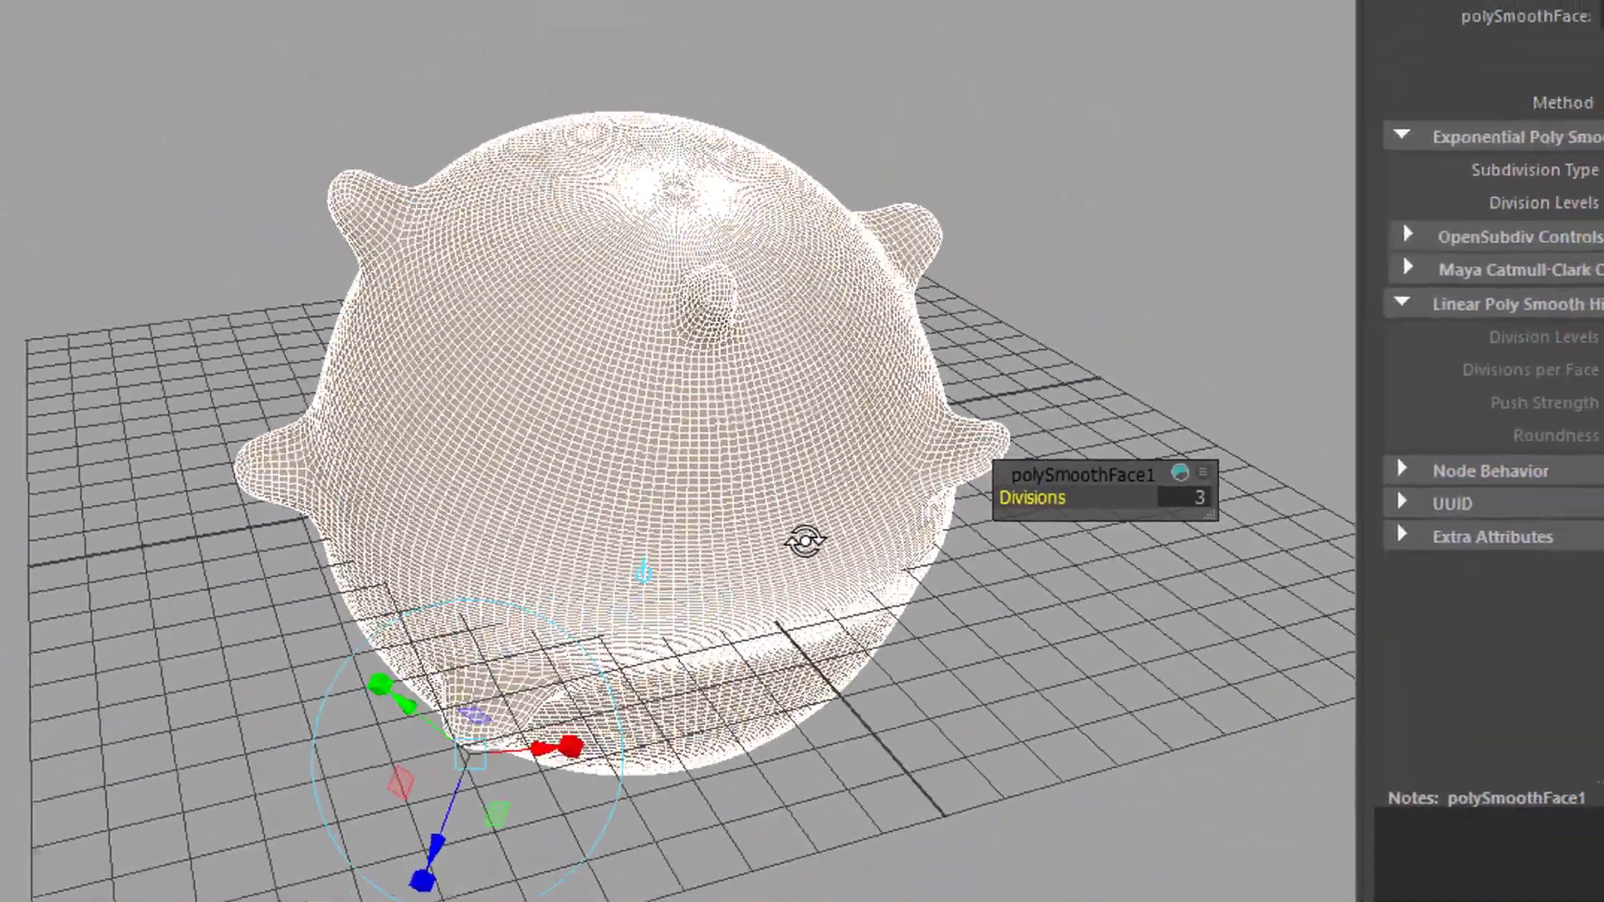
Step: Assign a new Arnold aiStandardSurface material to the sphere
{"action": "right_click", "coordinate": [625, 215]}
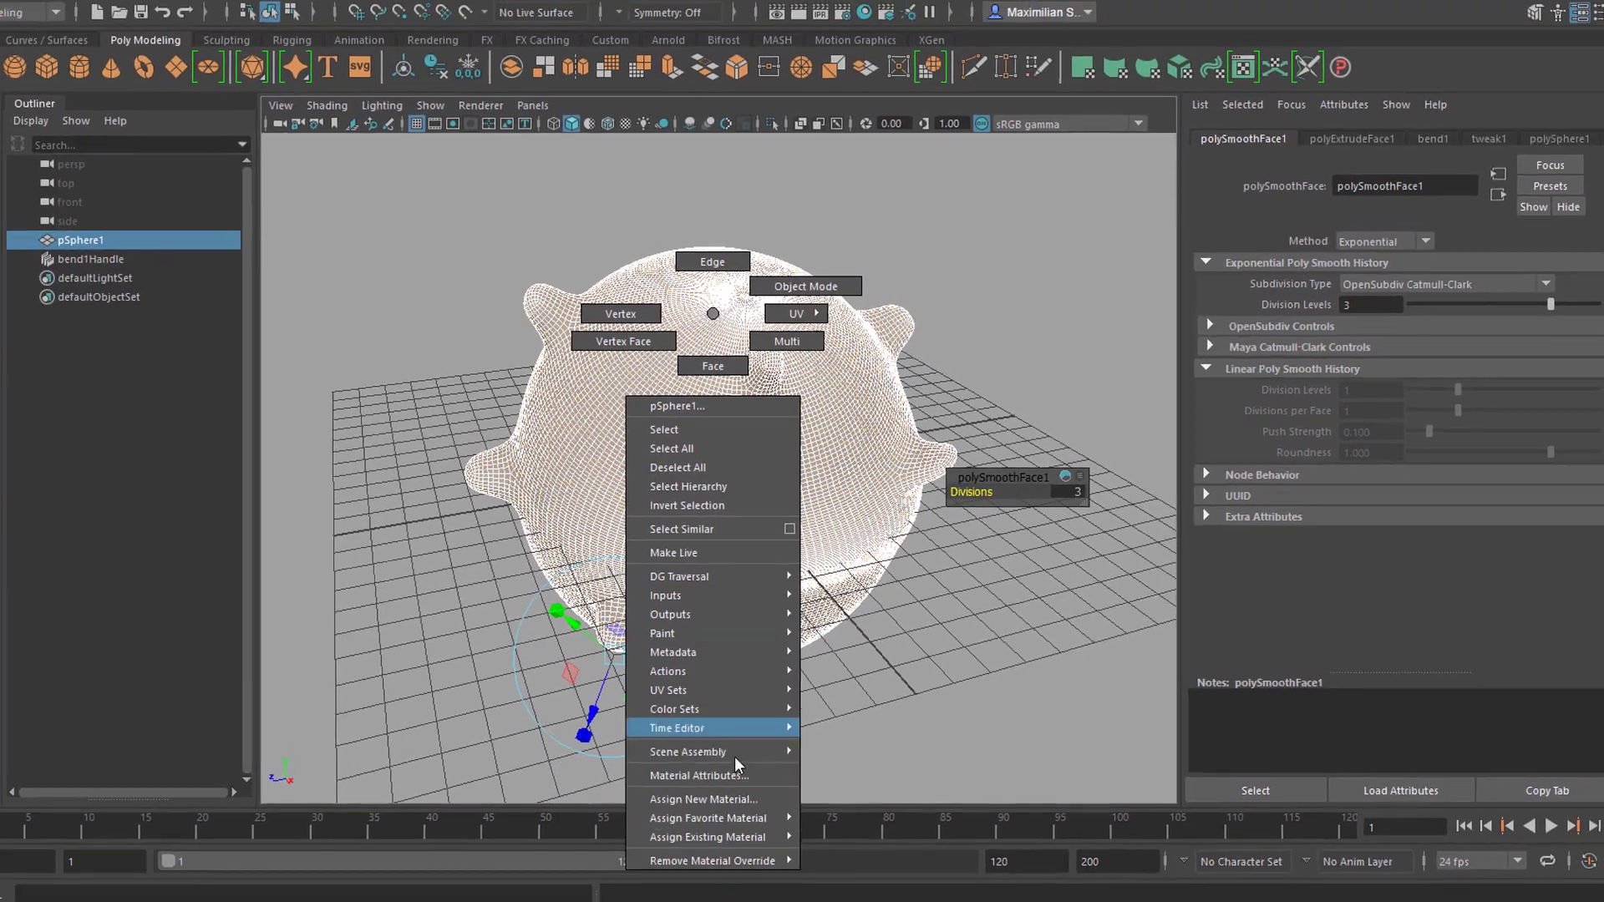
{"action": "left_click", "coordinate": [729, 798]}
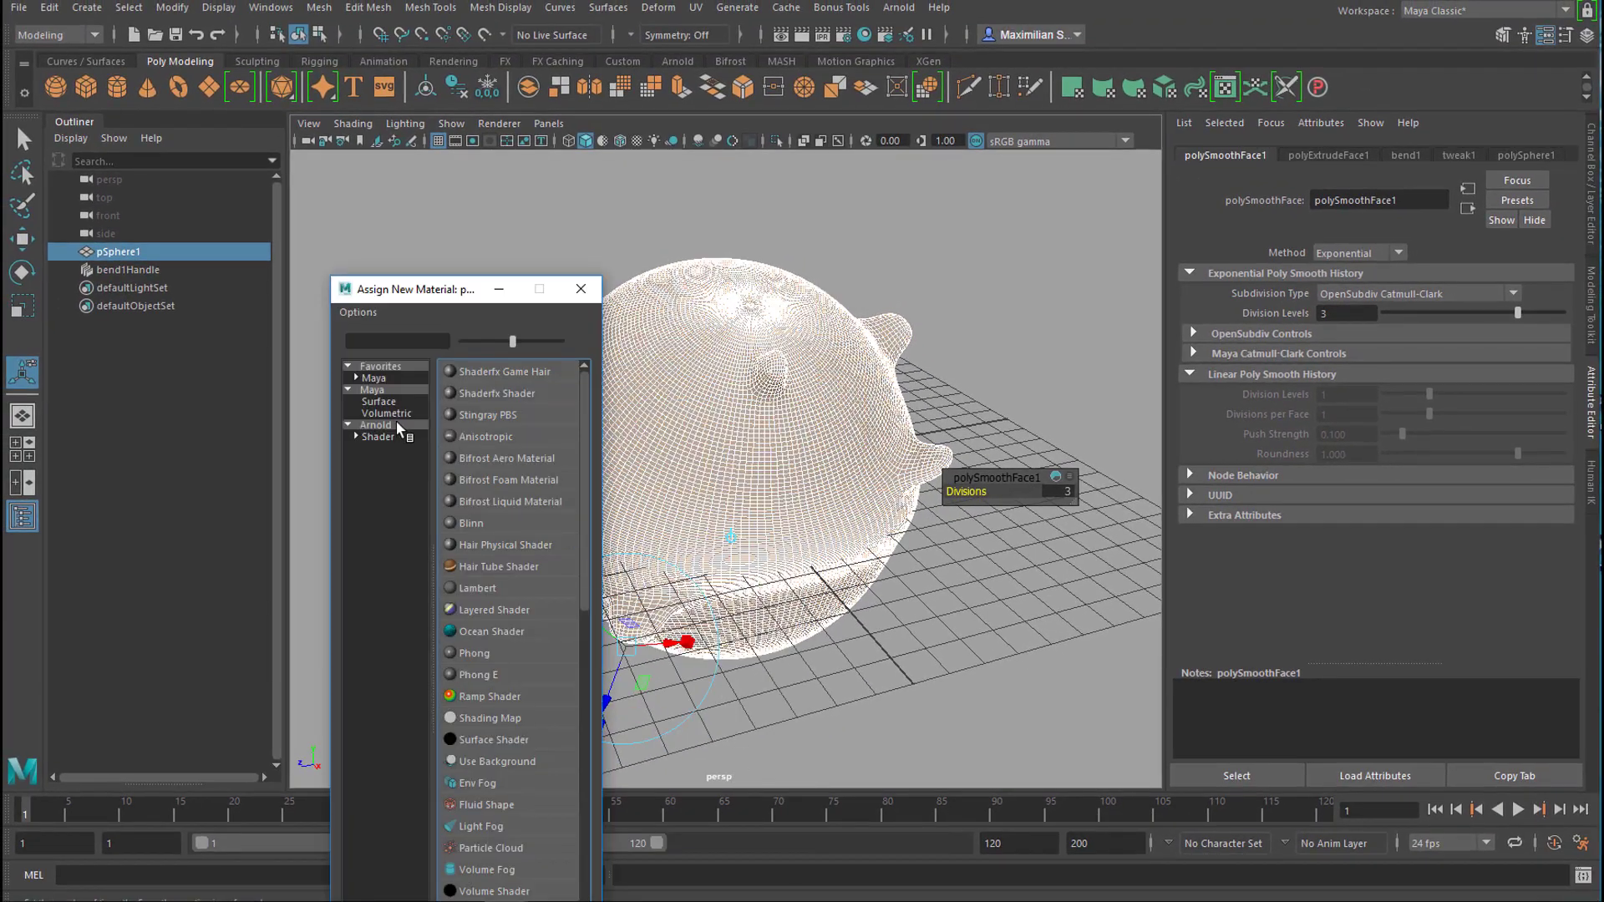
{"action": "left_click", "coordinate": [376, 425]}
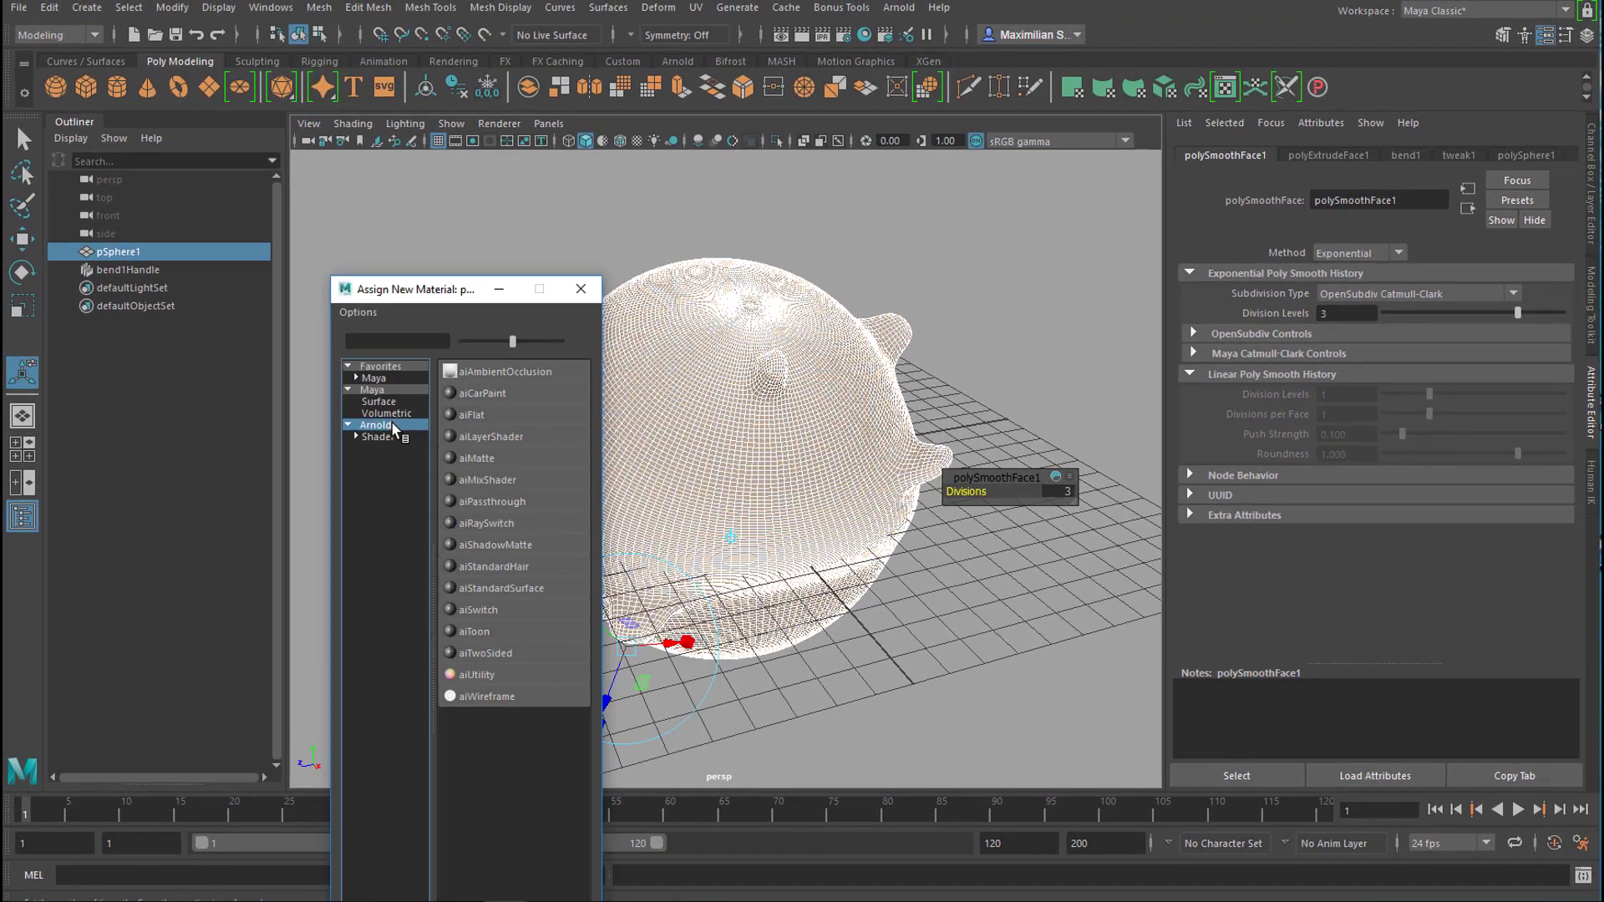
{"action": "left_click", "coordinate": [536, 588]}
Step: Deselect the sphere and hide the viewport grid
{"action": "left_click", "coordinate": [934, 657]}
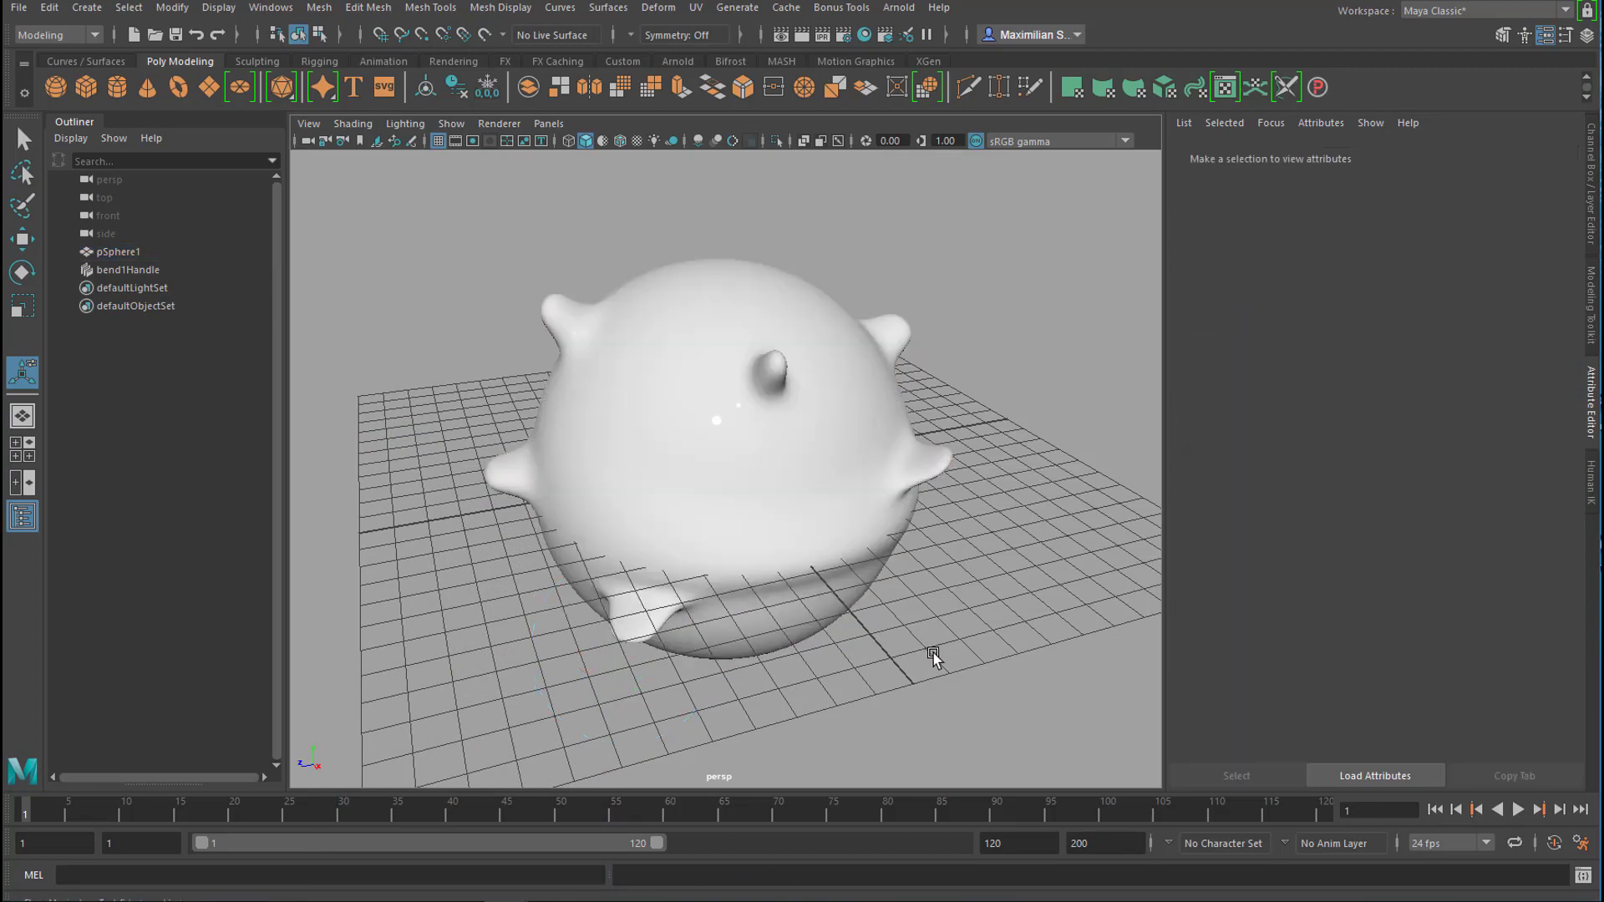
{"action": "mouse_move", "coordinate": [938, 606]}
{"action": "left_mouse_down", "text": "alt"}
{"action": "mouse_move", "coordinate": [1006, 573]}
{"action": "mouse_move", "coordinate": [875, 578]}
{"action": "mouse_move", "coordinate": [860, 609]}
{"action": "mouse_move", "coordinate": [926, 617]}
{"action": "left_mouse_up", "text": "alt"}
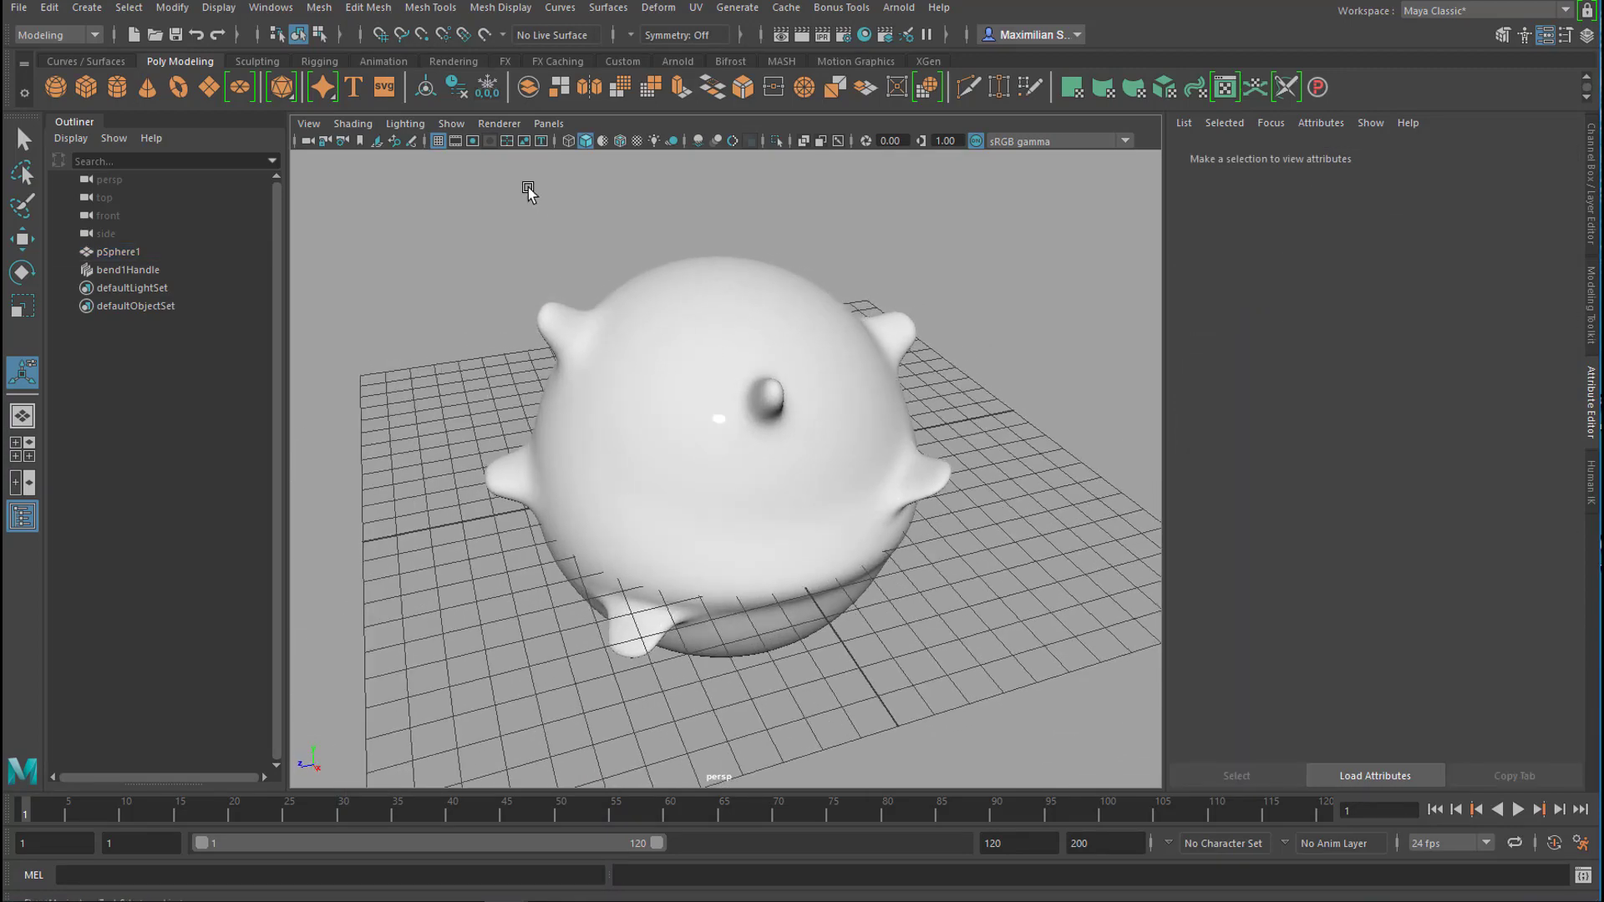
{"action": "left_click", "coordinate": [439, 143]}
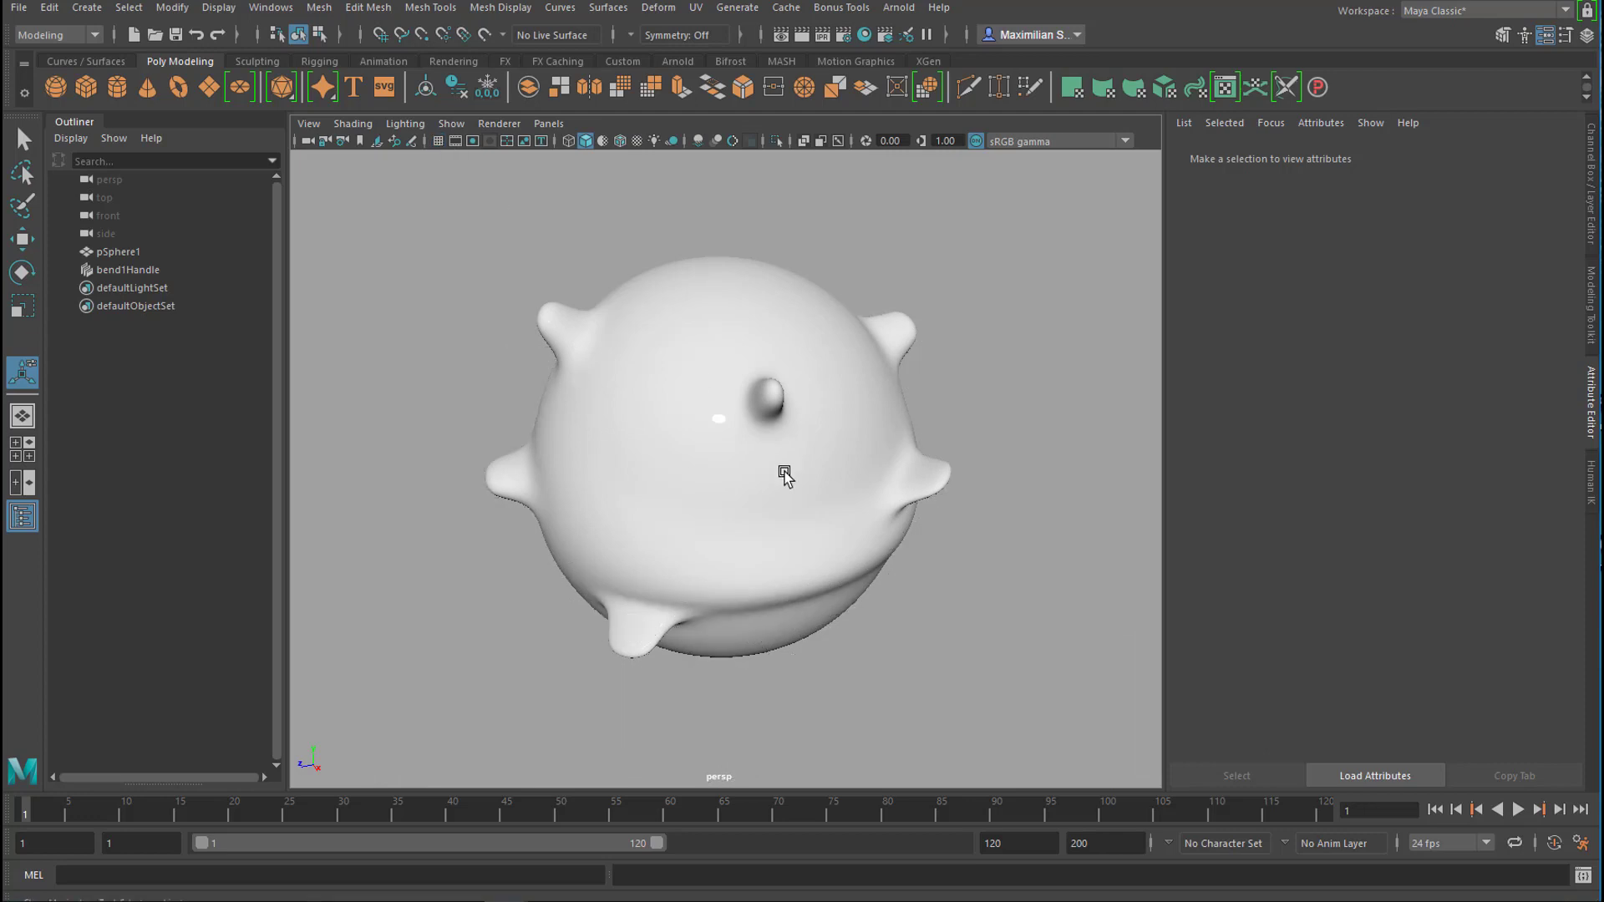
{"action": "left_click_drag", "start_coordinate": [762, 456], "coordinate": [813, 455], "text": "alt"}
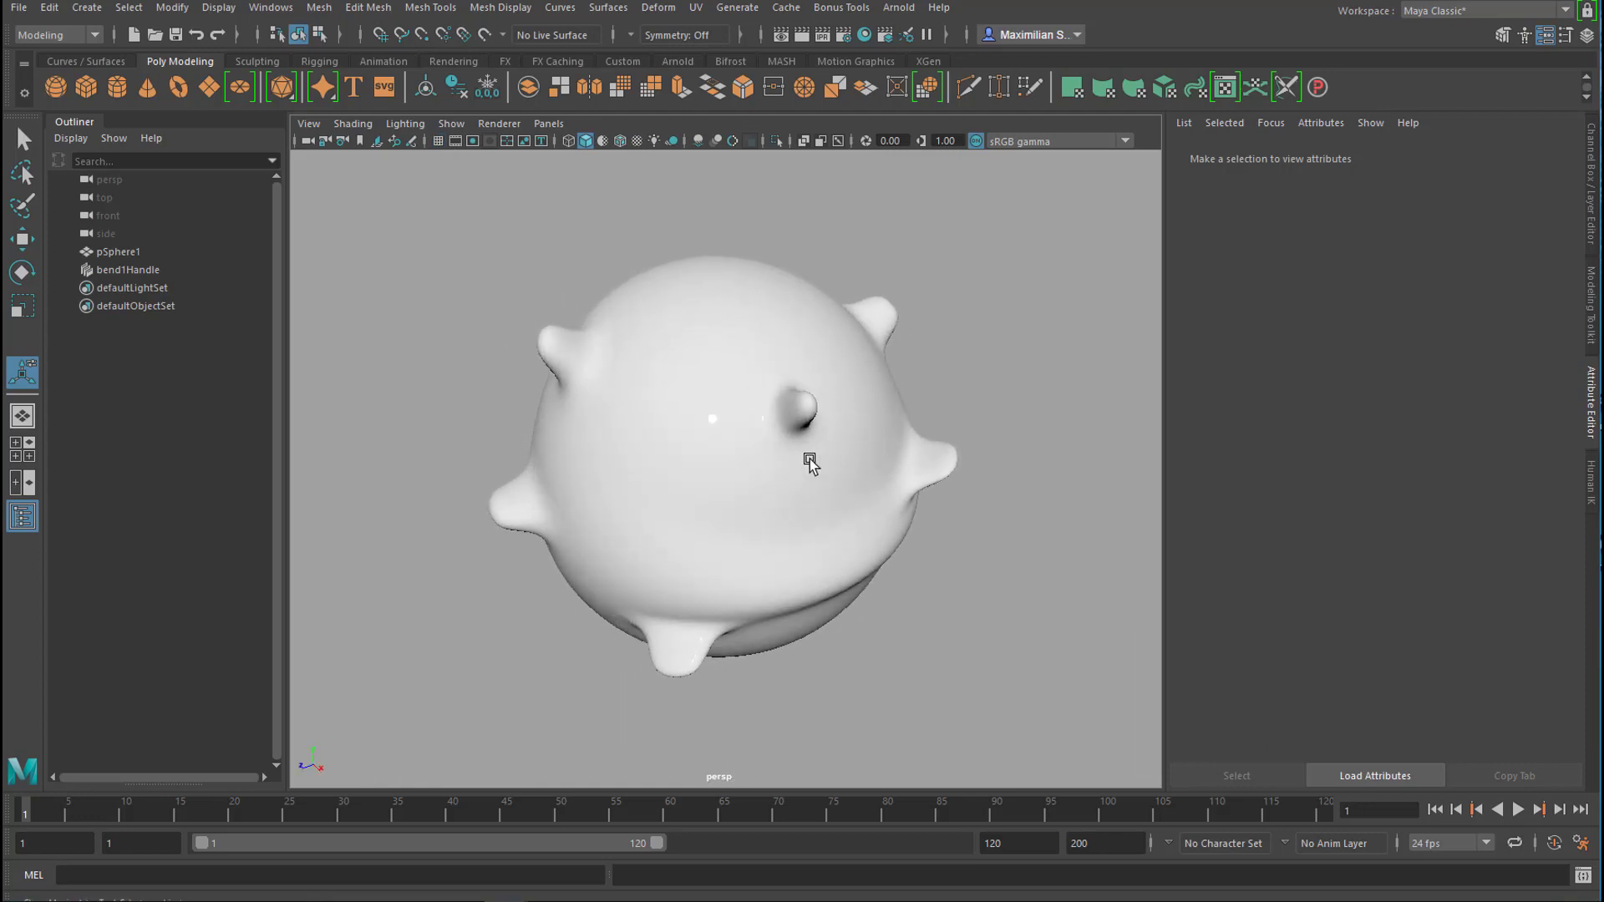
Step: Run an Arnold test render, which comes out black with no light, and close the RenderView
{"action": "left_click", "coordinate": [901, 8]}
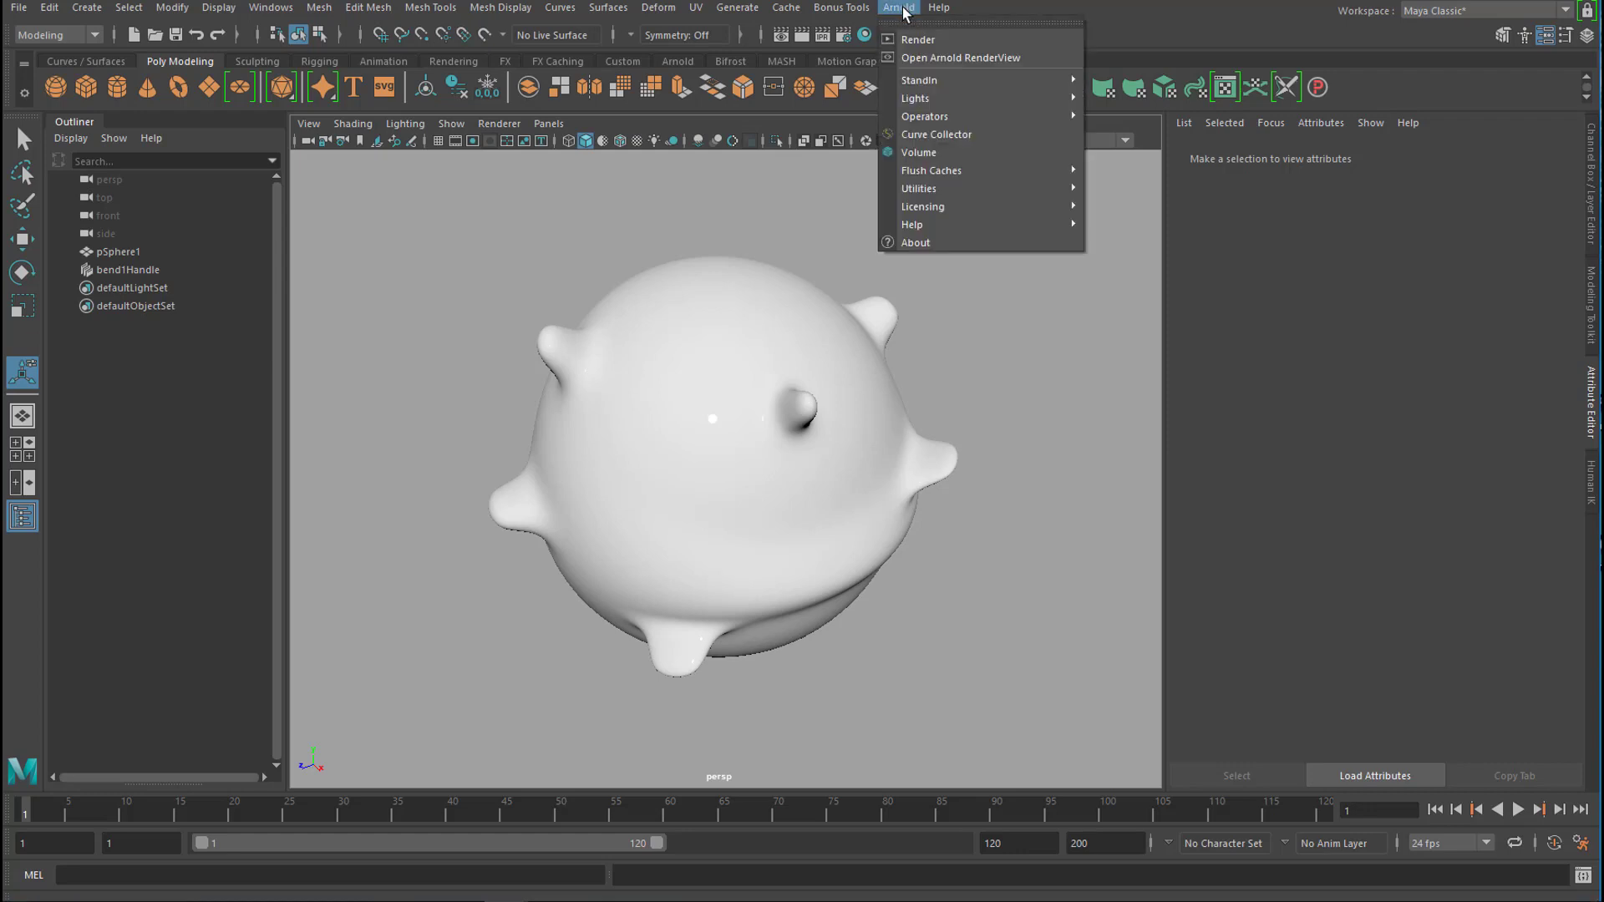
{"action": "left_click", "coordinate": [917, 39]}
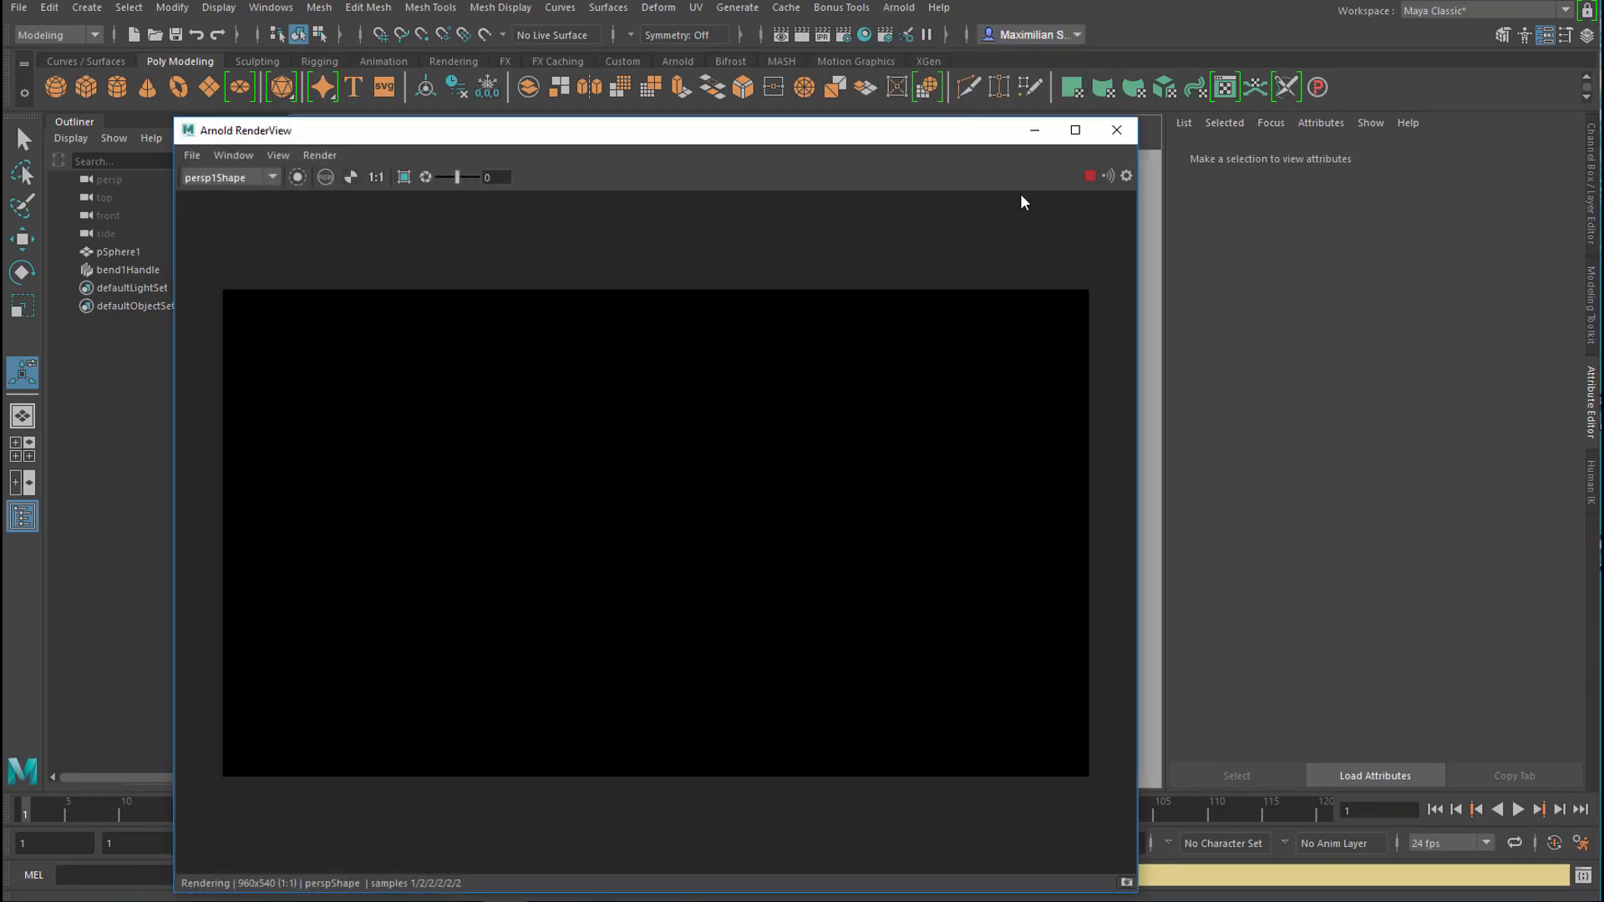
{"action": "left_click", "coordinate": [1117, 131]}
{"action": "left_click", "coordinate": [899, 8]}
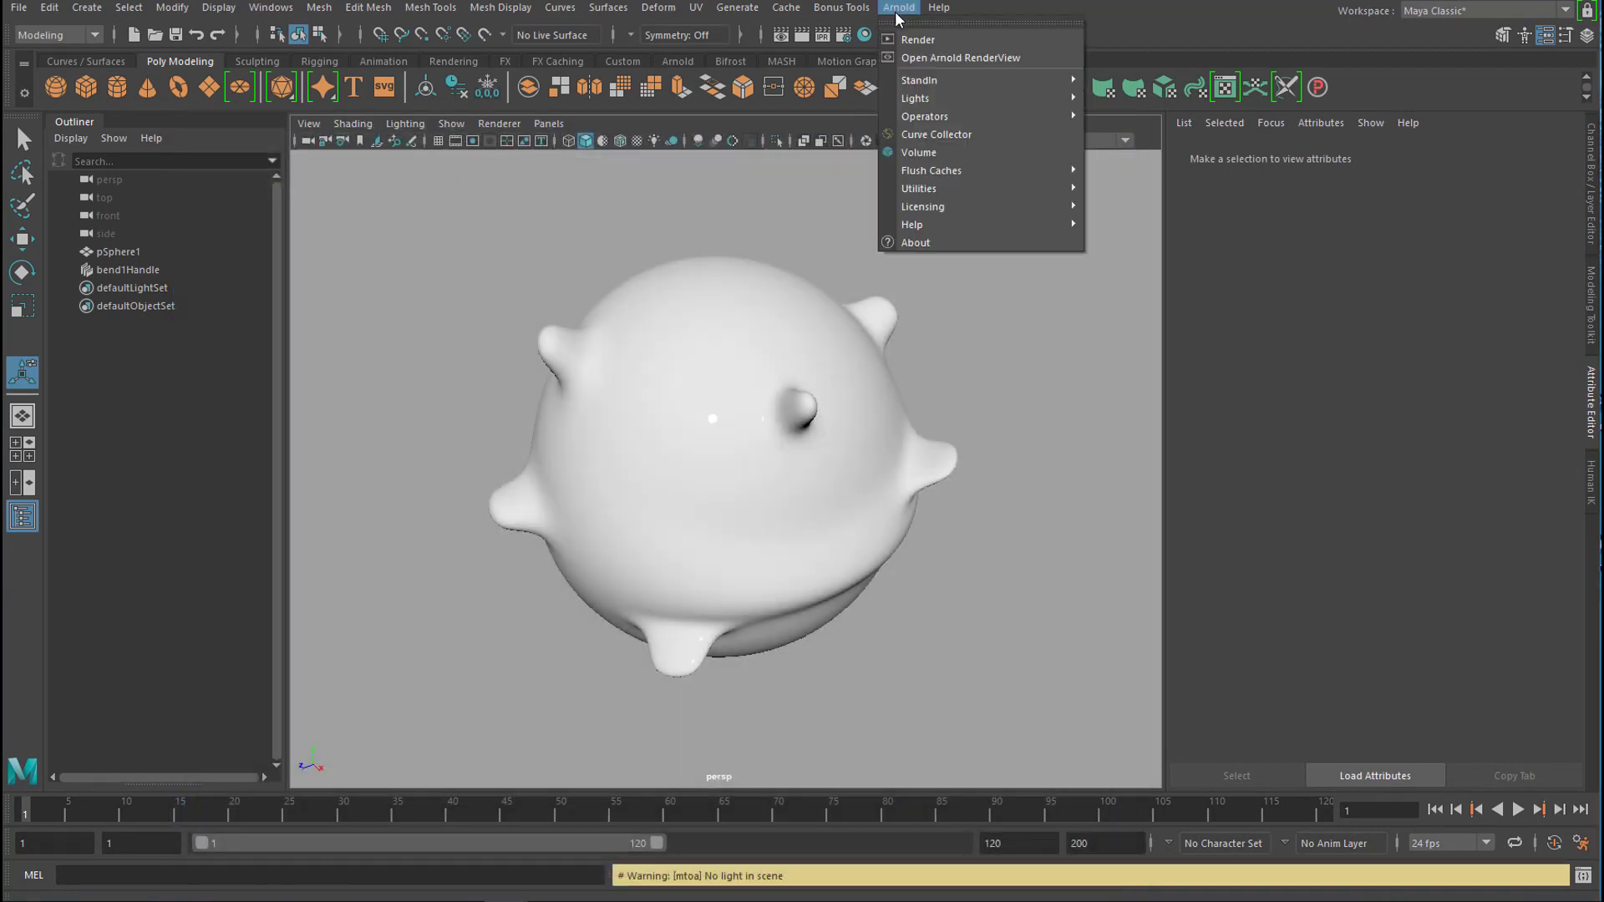
Step: Add an Arnold area light to the scene
{"action": "mouse_move", "coordinate": [934, 102]}
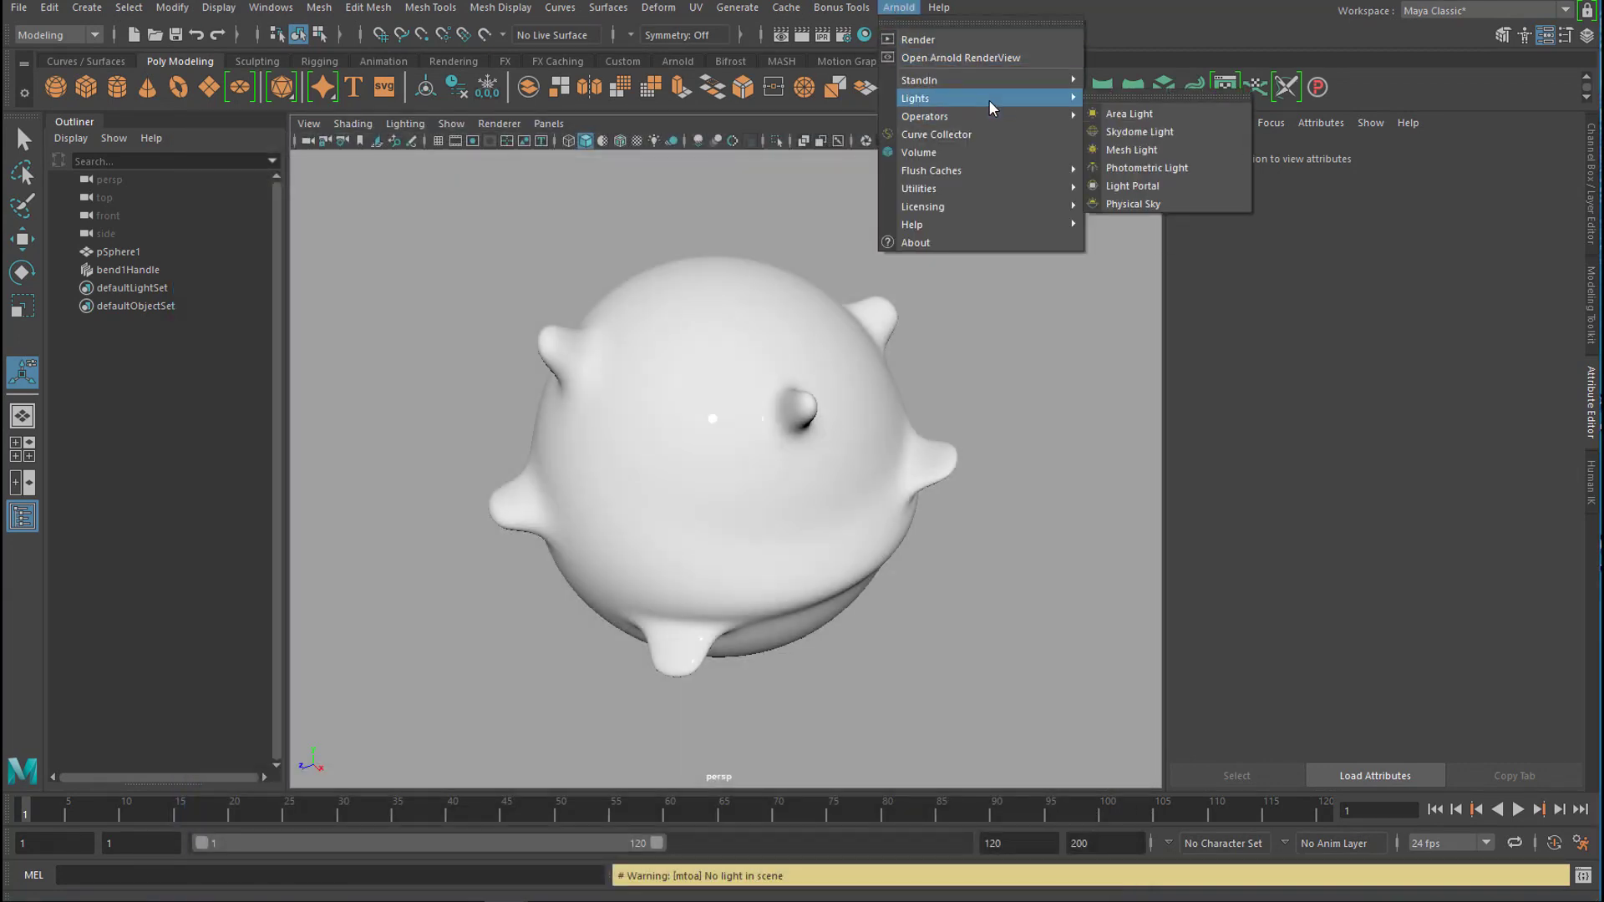
{"action": "left_click", "coordinate": [1139, 120]}
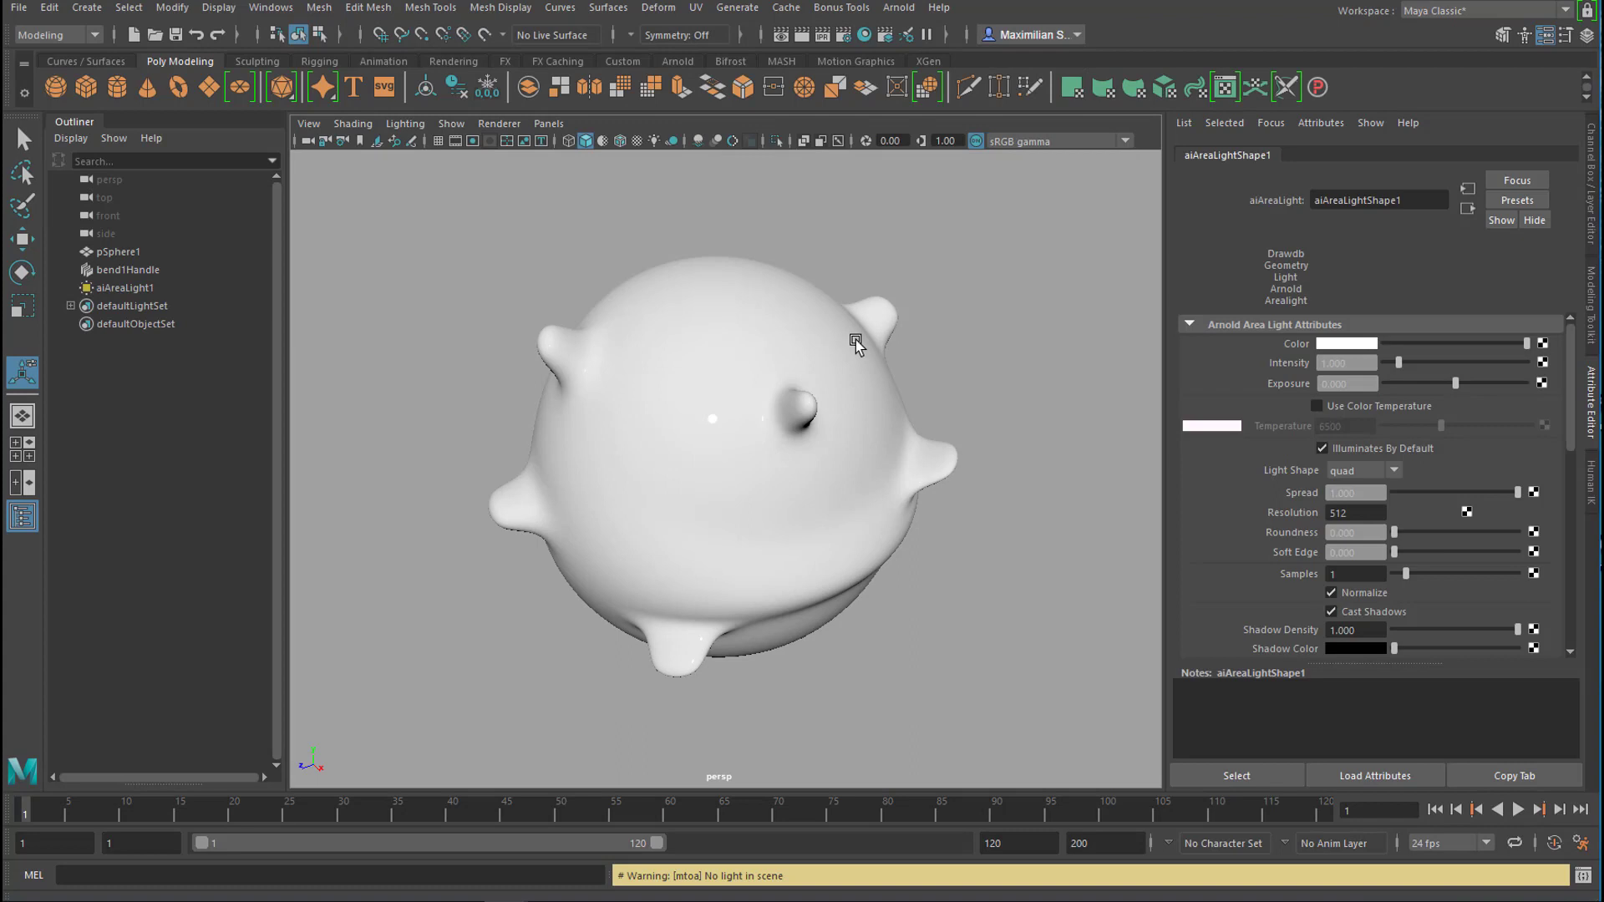
{"action": "right_click_drag", "start_coordinate": [770, 512], "coordinate": [664, 553], "text": "alt"}
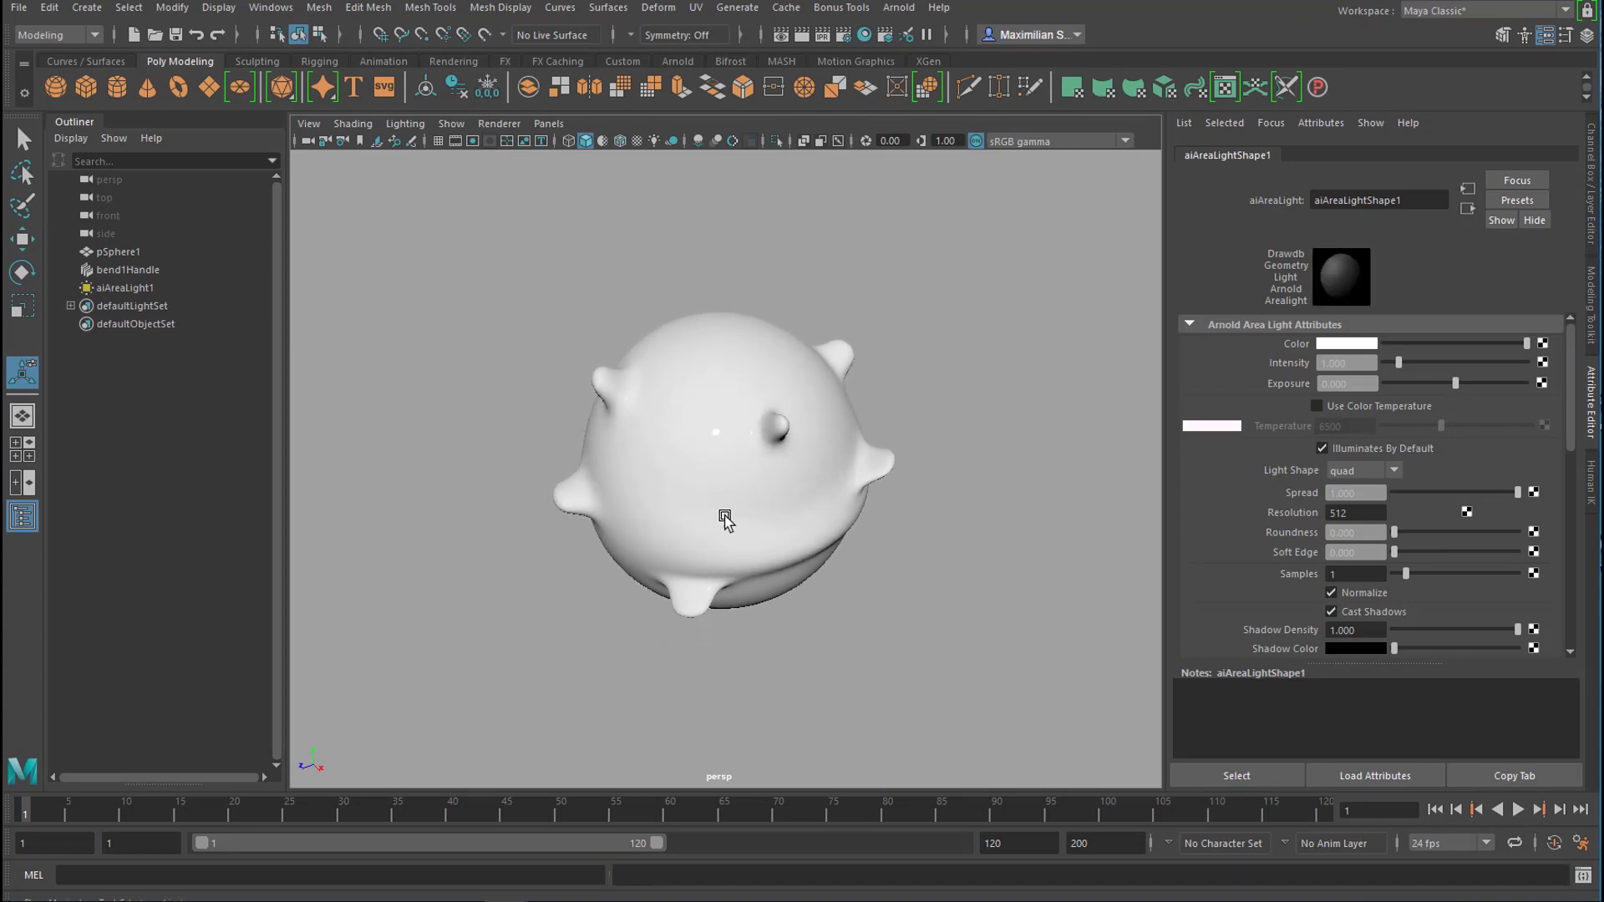
Step: Move the area light left of the sphere, enlarge it and rotate it toward the sphere
{"action": "key", "text": "w"}
{"action": "left_click_drag", "start_coordinate": [668, 504], "coordinate": [423, 580]}
{"action": "left_click_drag", "start_coordinate": [589, 595], "coordinate": [561, 575], "text": "alt"}
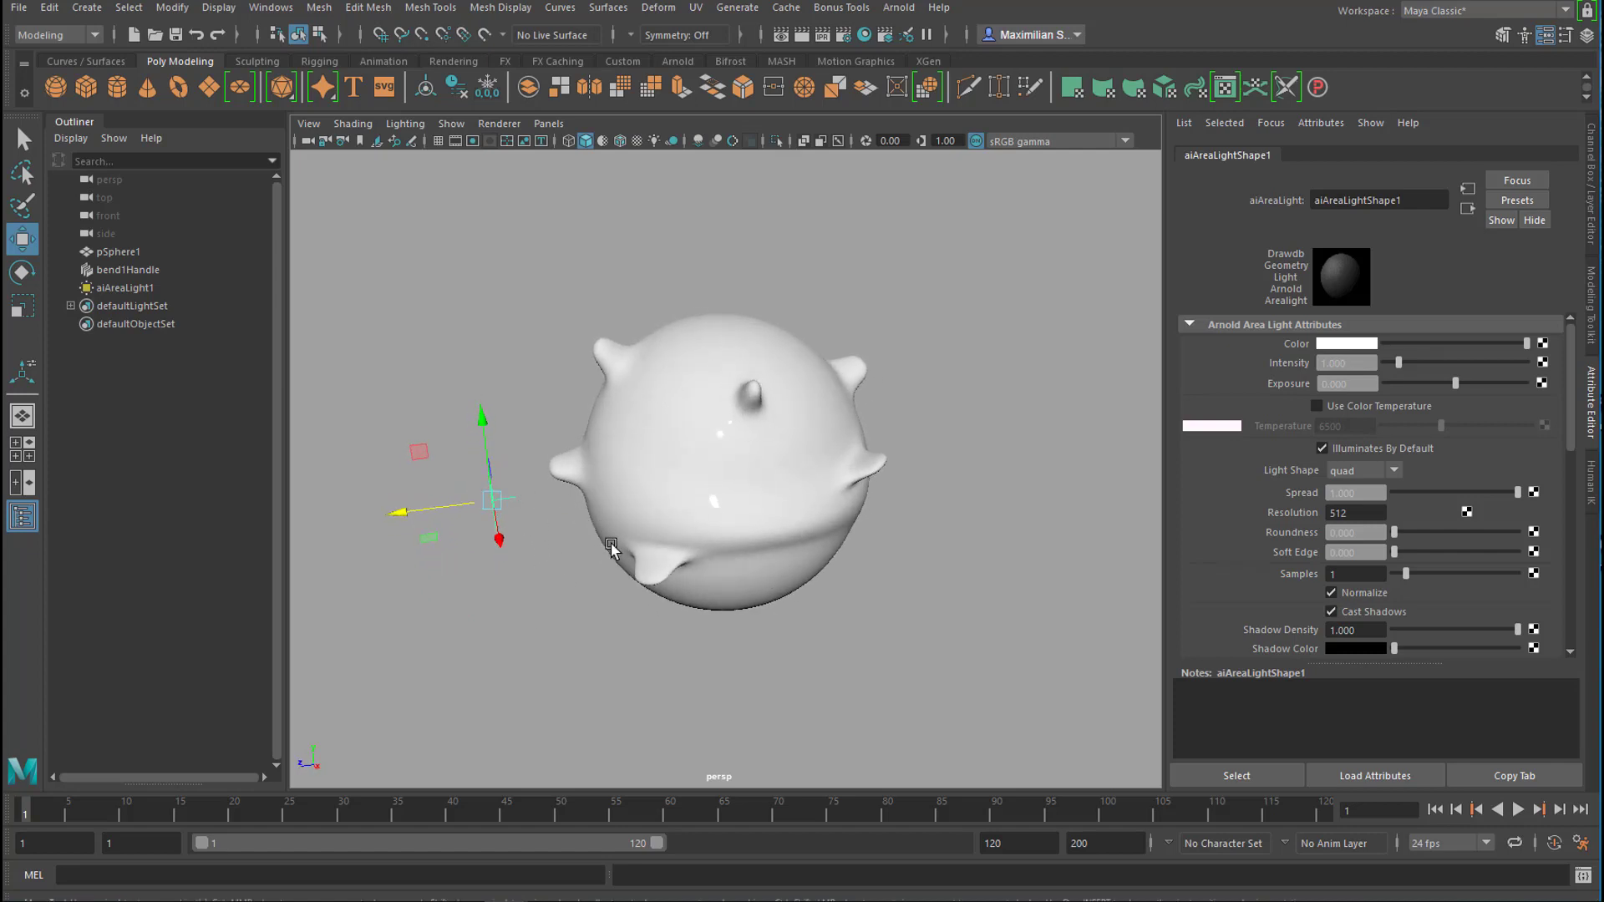
{"action": "key", "text": "r"}
{"action": "left_click_drag", "start_coordinate": [493, 499], "coordinate": [870, 612]}
{"action": "left_click_drag", "start_coordinate": [655, 562], "coordinate": [688, 571], "text": "alt"}
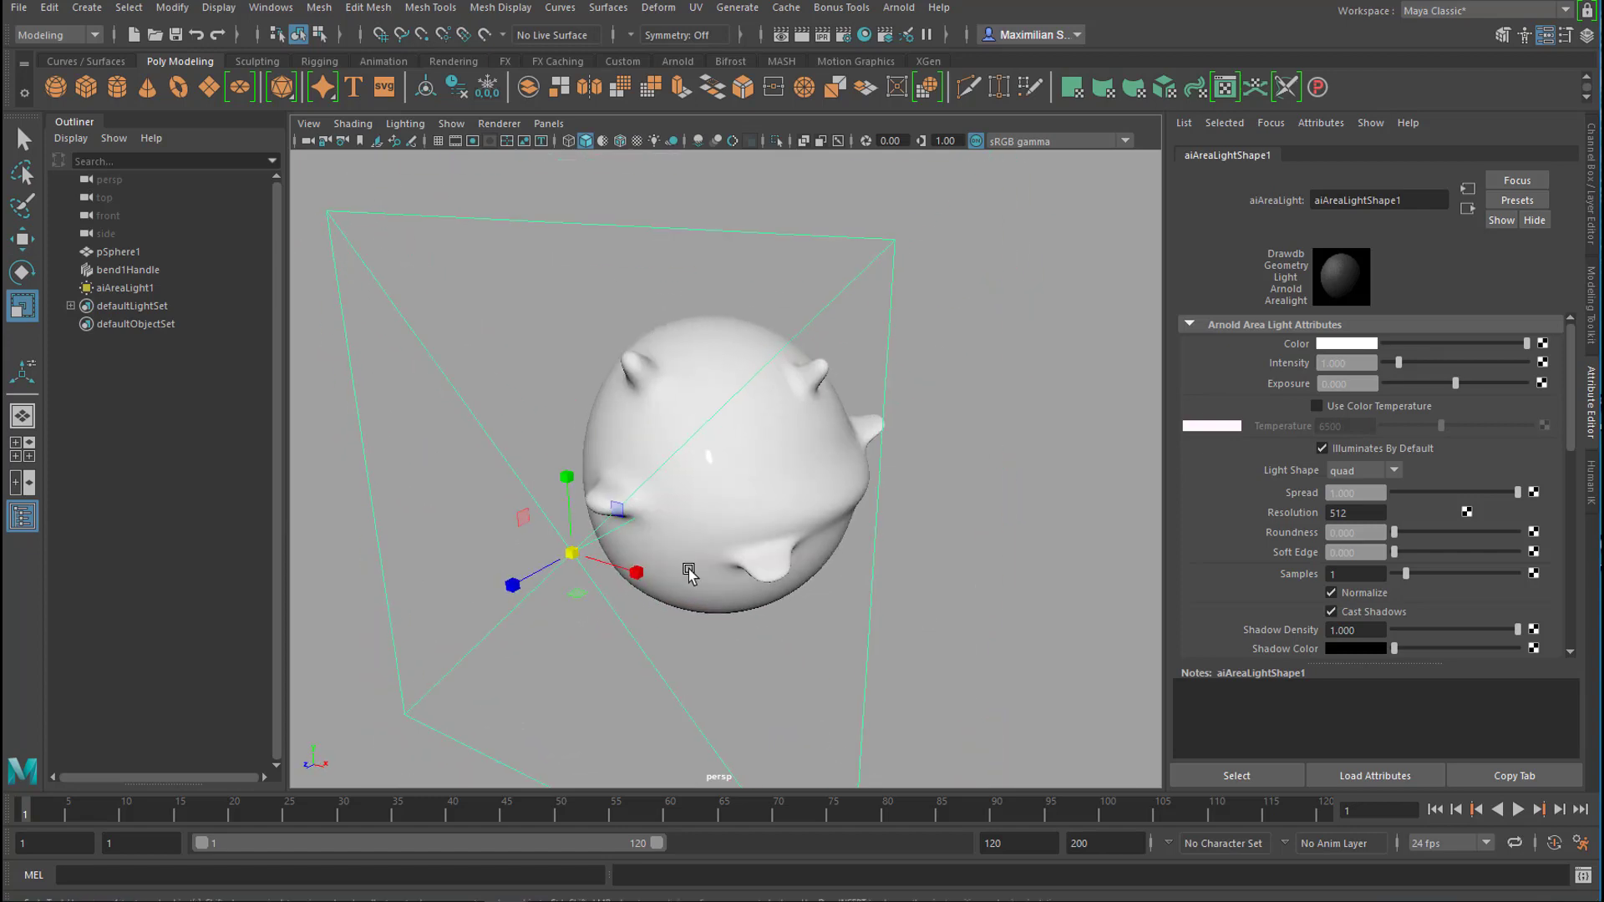
{"action": "key", "text": "e"}
{"action": "left_click_drag", "start_coordinate": [531, 502], "coordinate": [554, 580]}
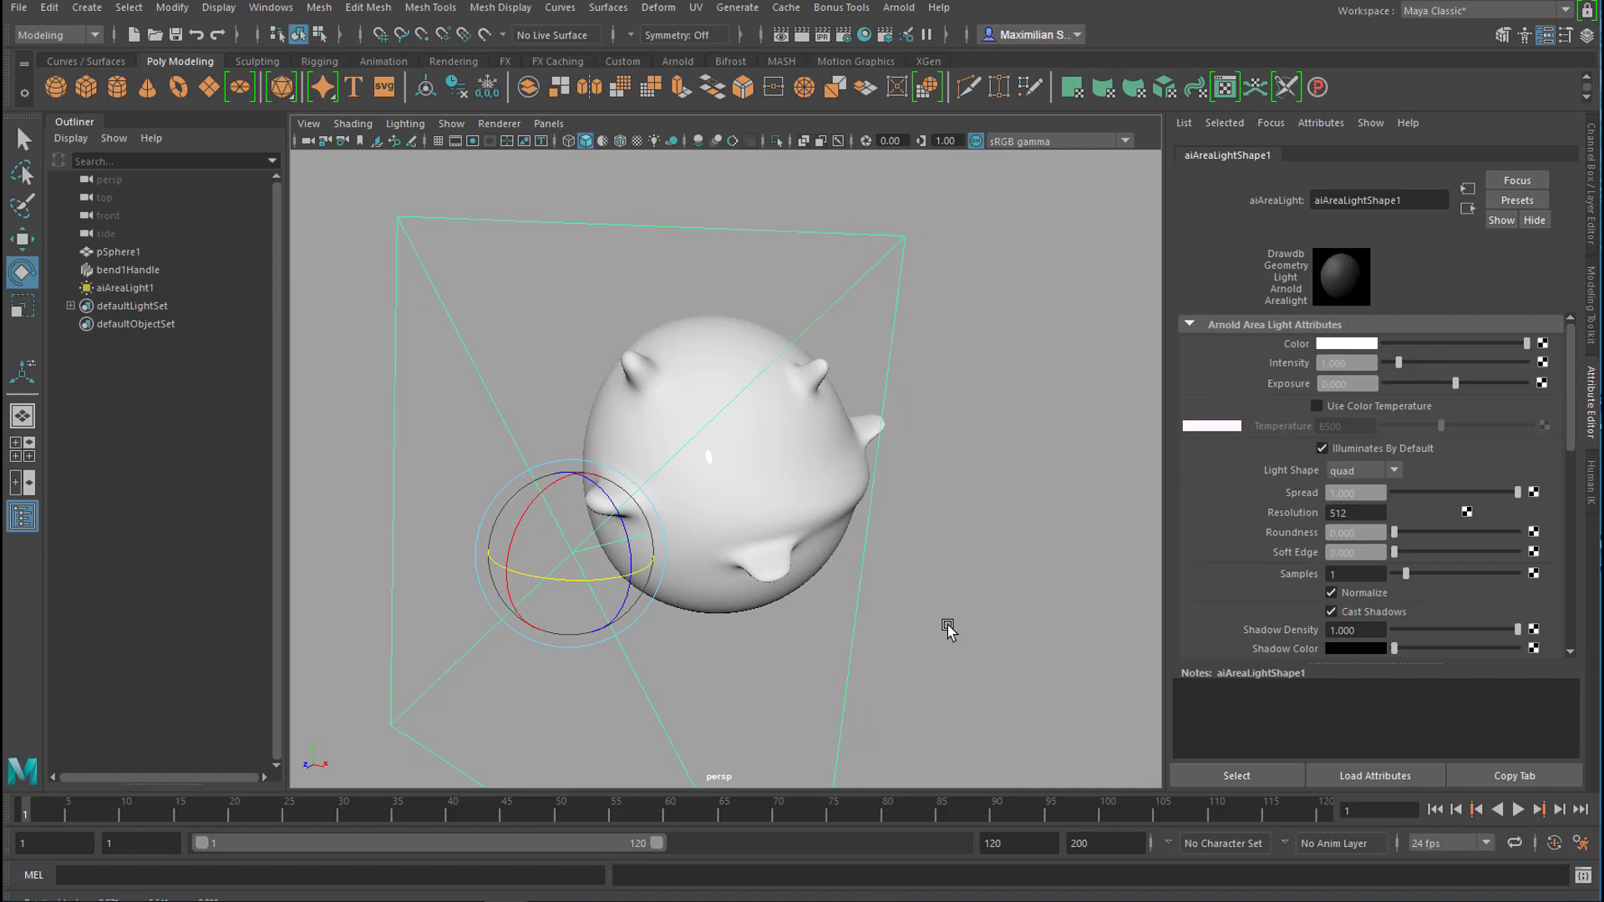
{"action": "left_click_drag", "start_coordinate": [950, 627], "coordinate": [919, 660], "text": "alt"}
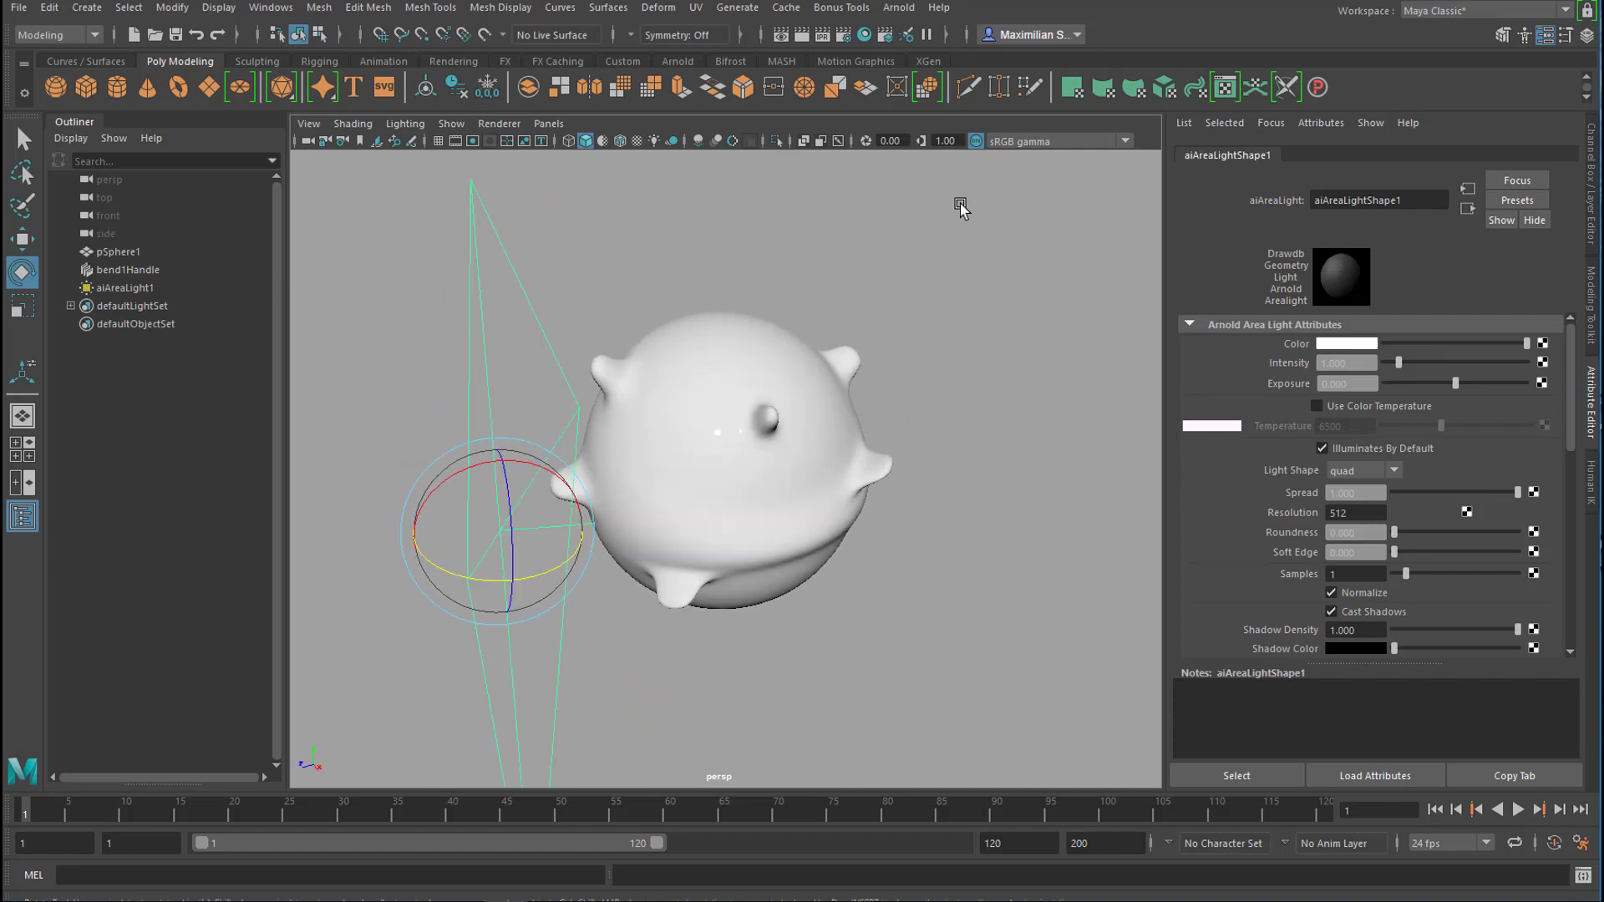
Step: Render in Arnold, then uncheck Normalize on aiAreaLightShape1 to brighten the sphere
{"action": "left_click", "coordinate": [901, 8]}
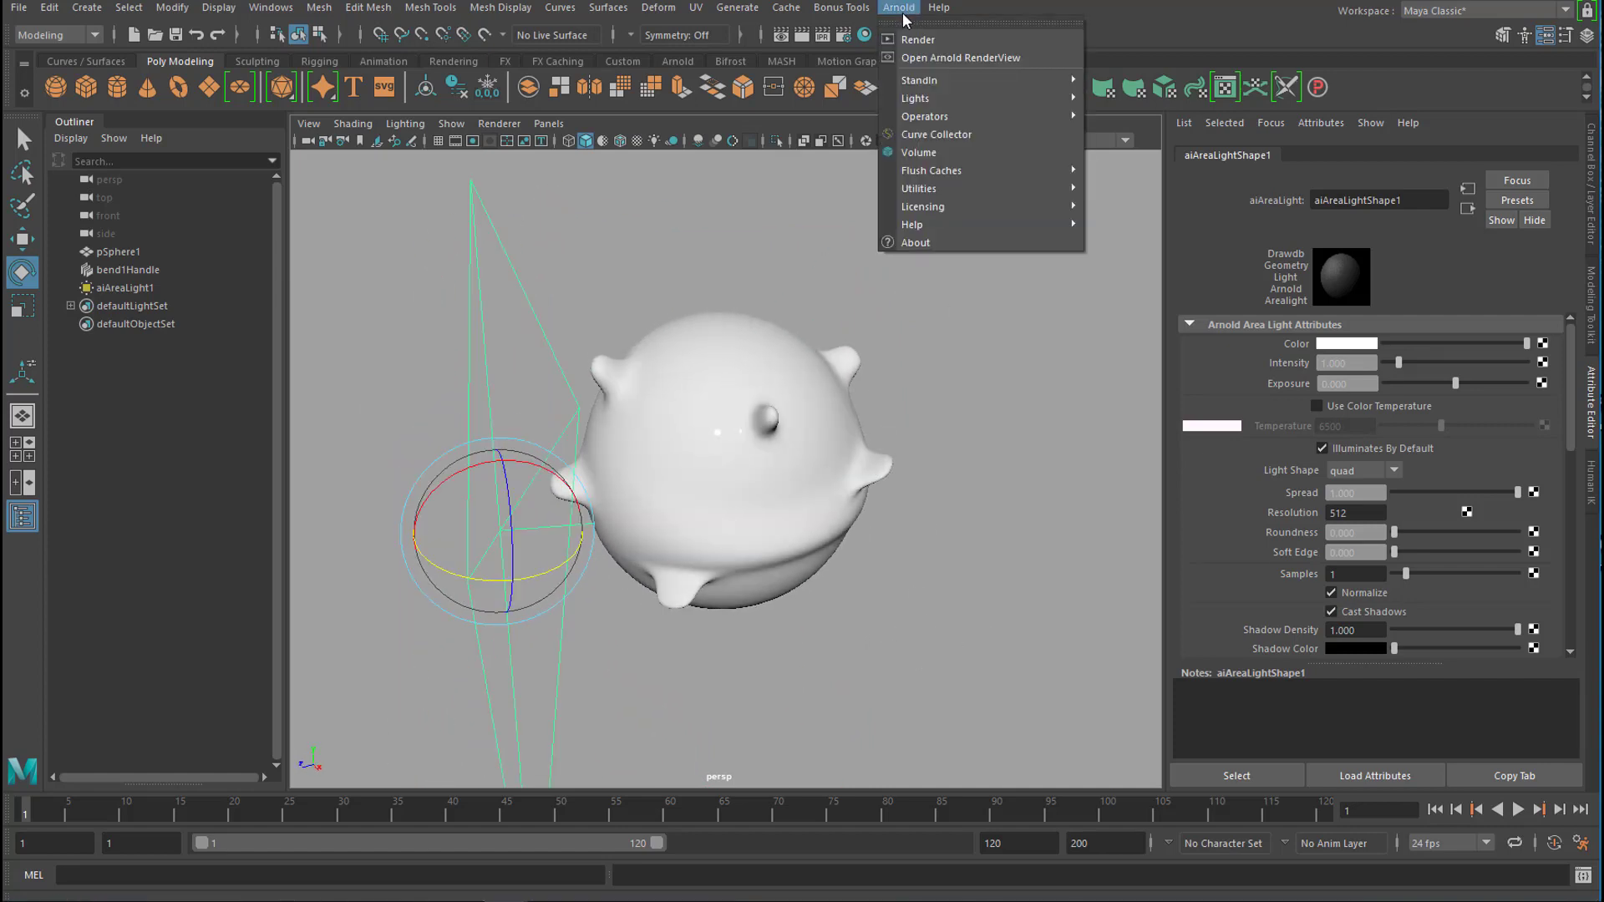
{"action": "left_click", "coordinate": [919, 42]}
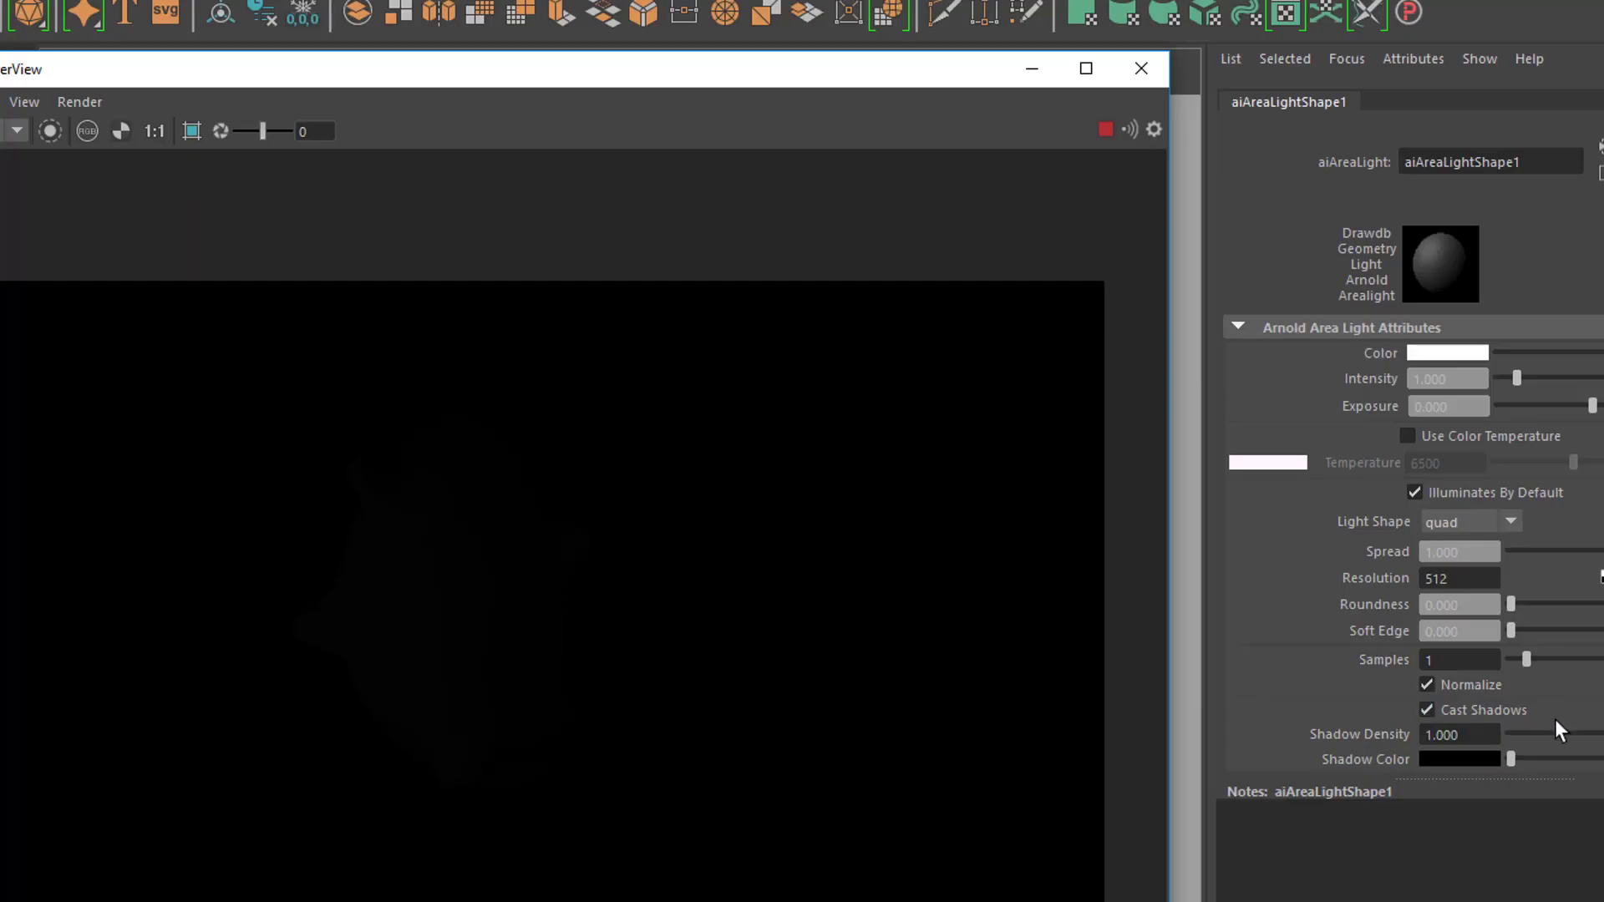
{"action": "left_click", "coordinate": [1426, 684]}
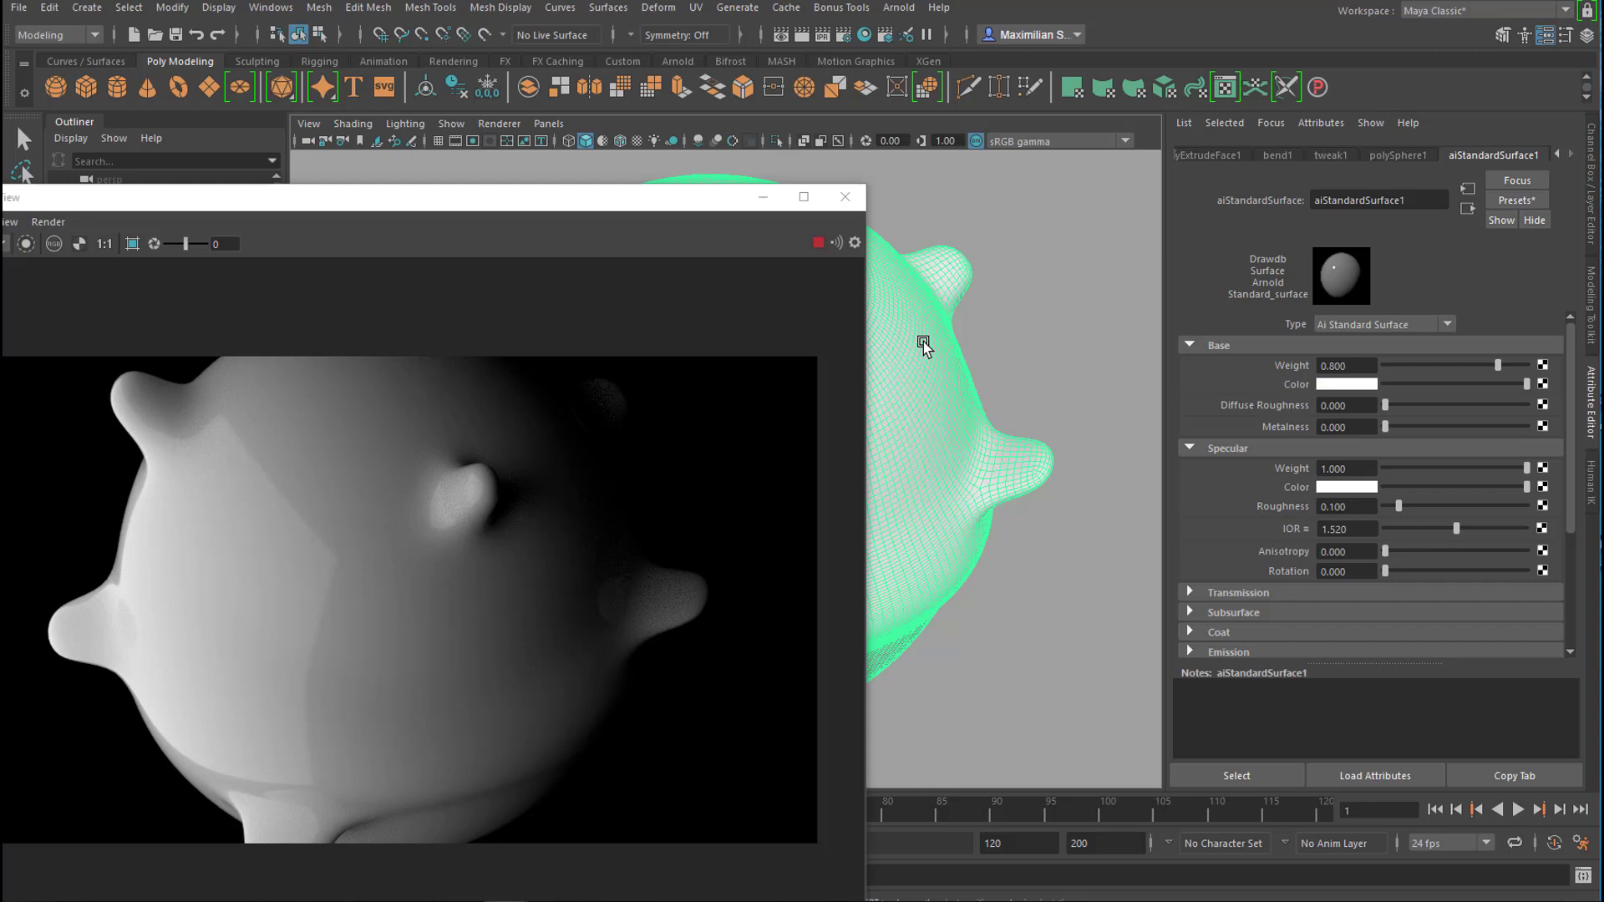
Step: Connect a ramp texture to the aiStandardSurface base colour
{"action": "right_click_drag", "start_coordinate": [923, 344], "coordinate": [953, 790]}
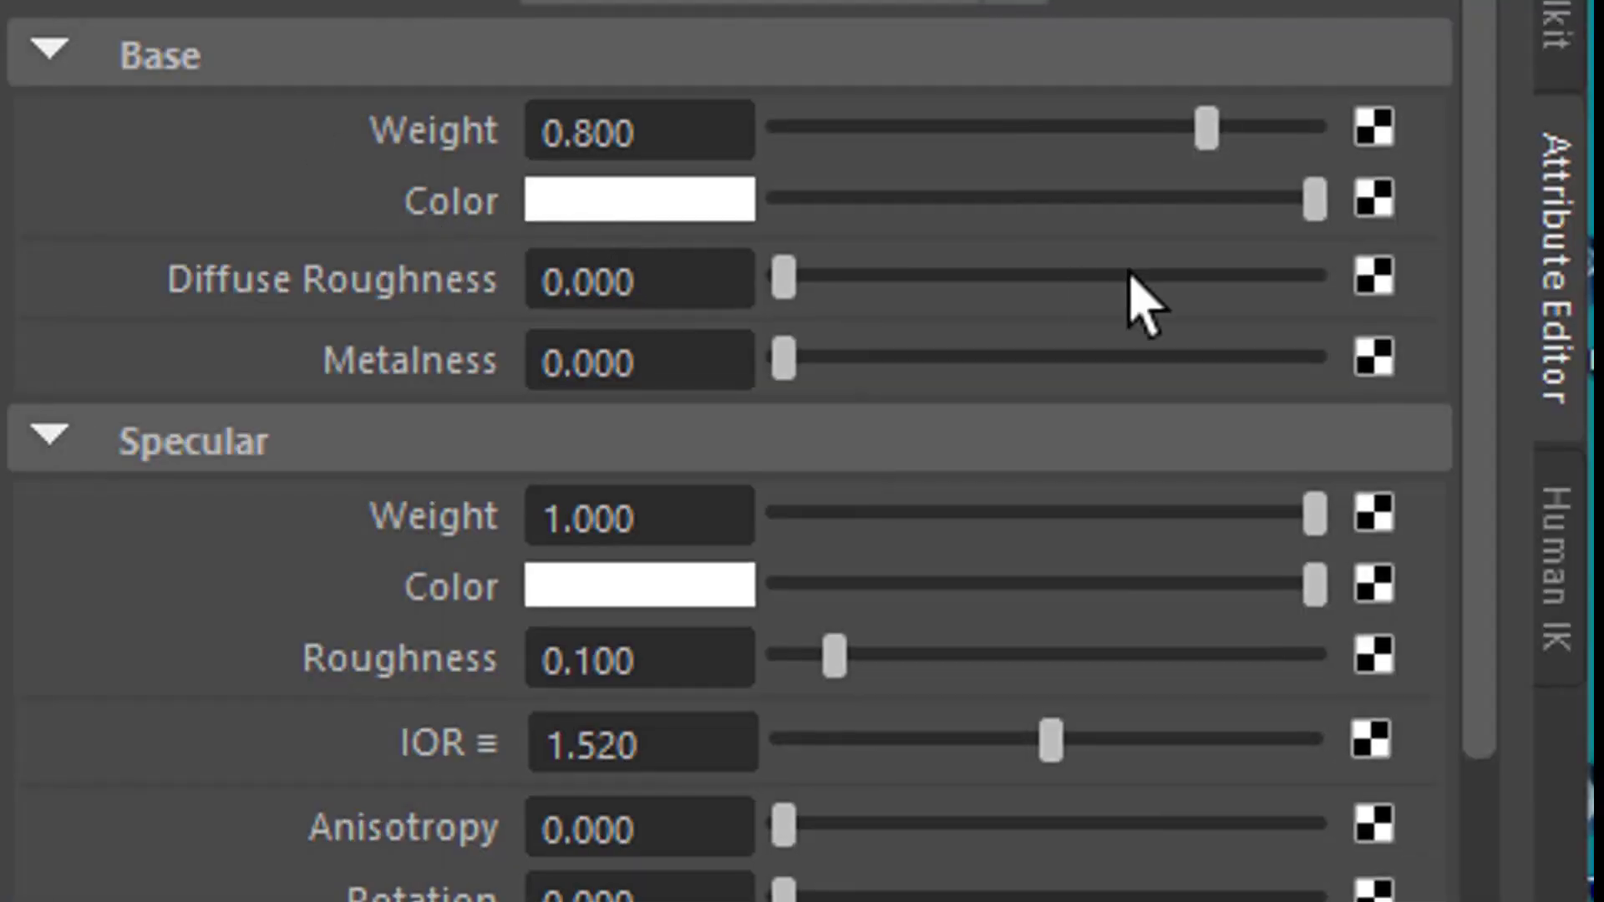
{"action": "left_click", "coordinate": [1374, 198]}
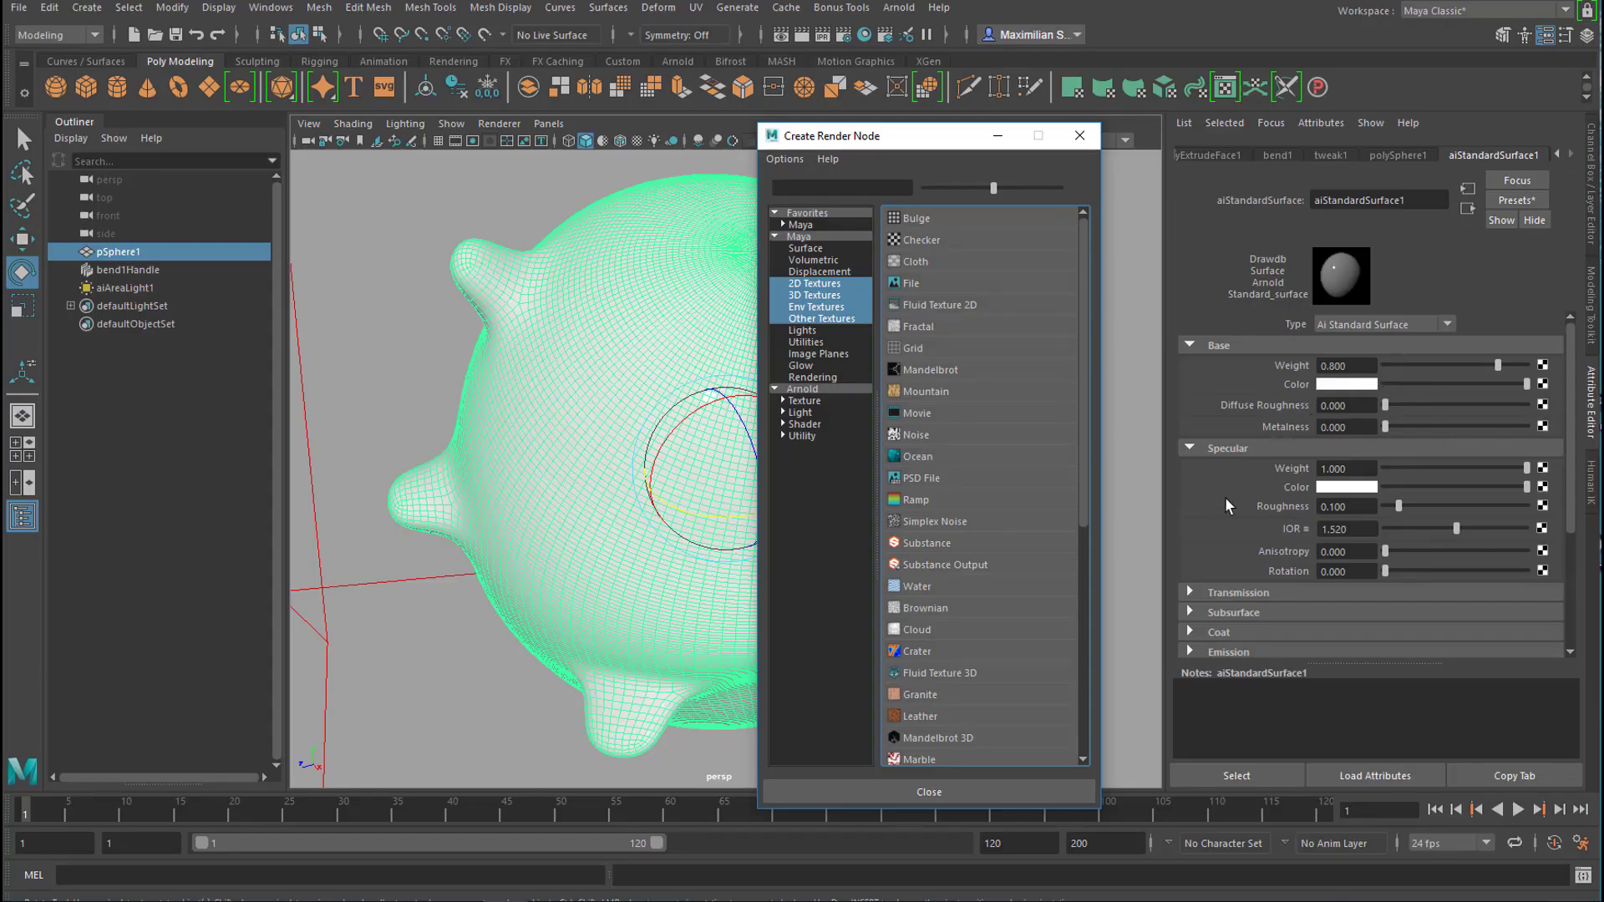
{"action": "left_click", "coordinate": [926, 499]}
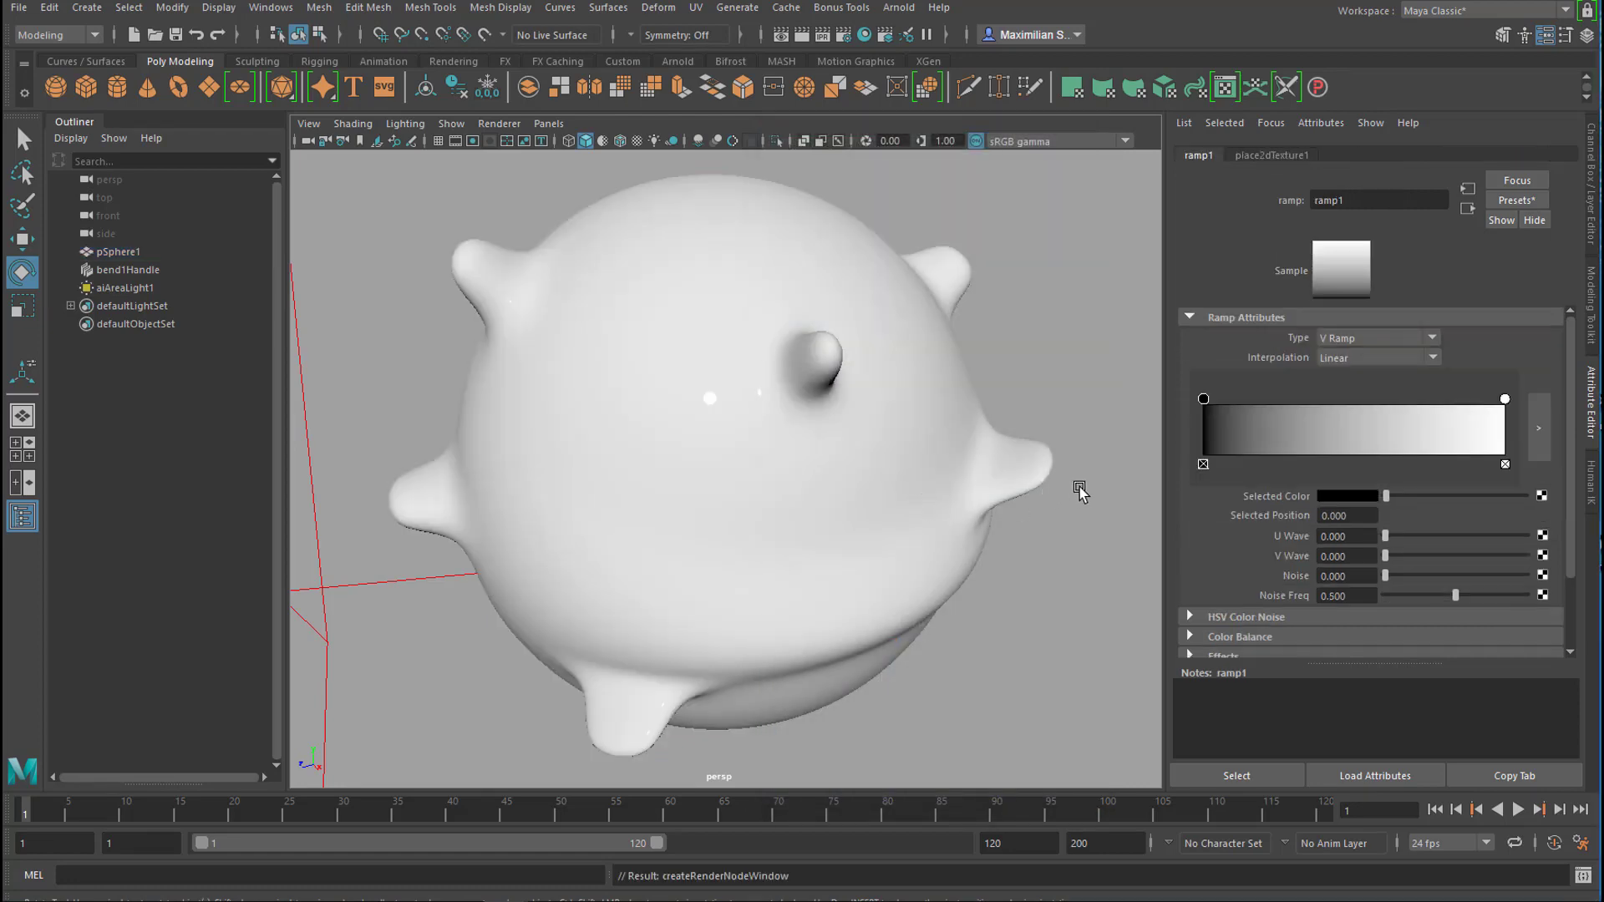
{"action": "mouse_move", "coordinate": [835, 566]}
{"action": "left_mouse_down", "text": "alt"}
{"action": "mouse_move", "coordinate": [870, 534]}
{"action": "mouse_move", "coordinate": [853, 558]}
{"action": "left_mouse_up", "text": "alt"}
{"action": "left_click", "coordinate": [637, 140]}
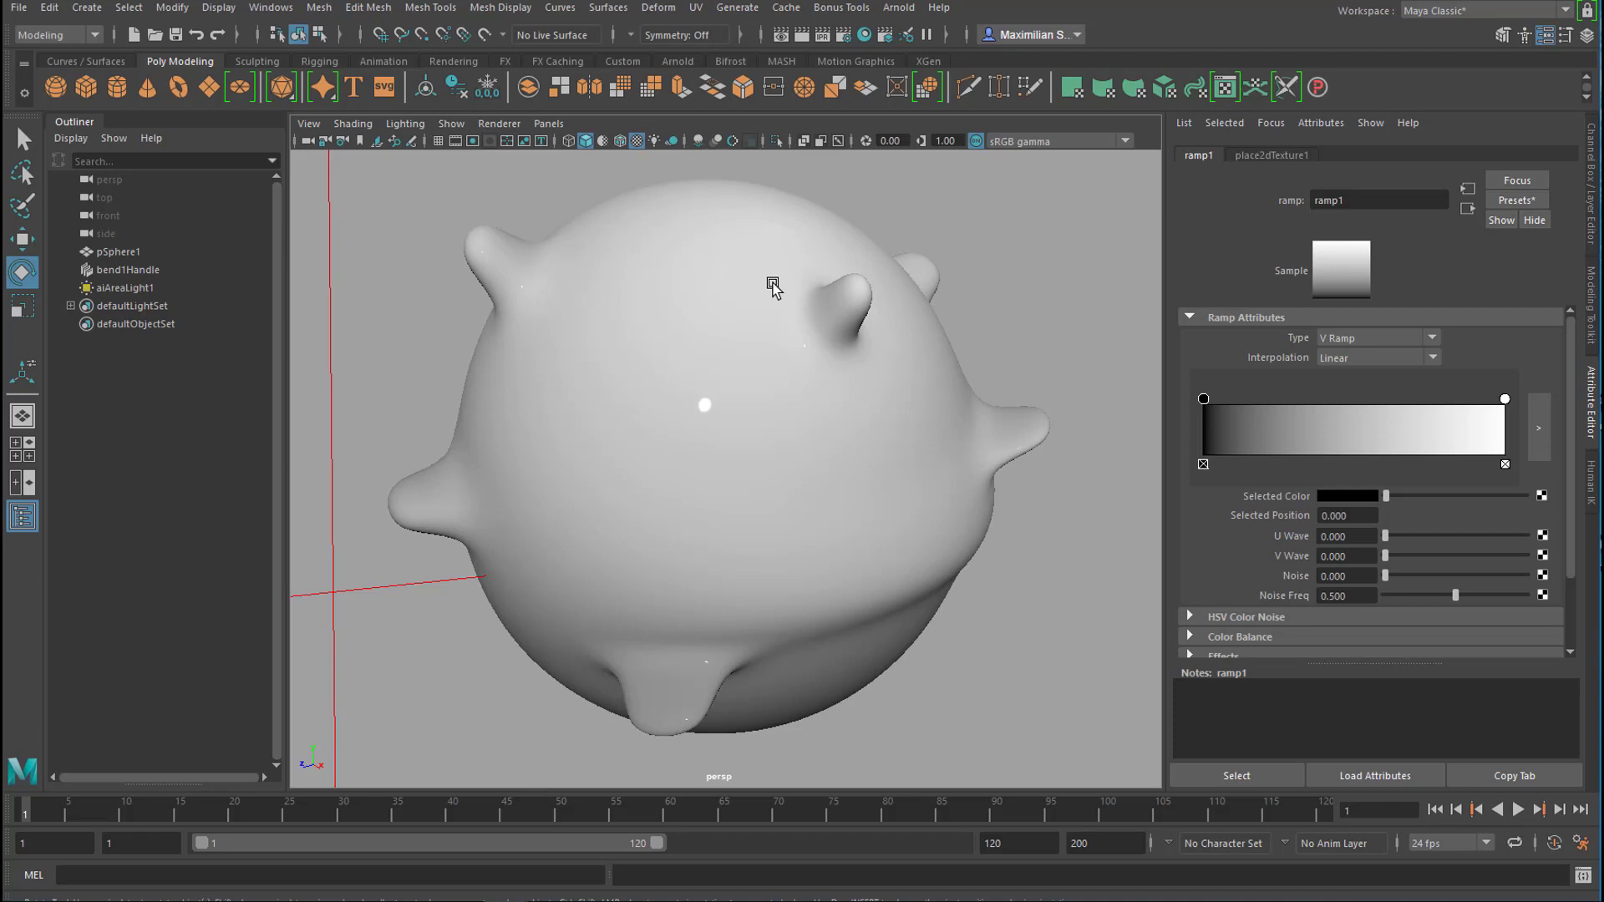
{"action": "mouse_move", "coordinate": [886, 437]}
{"action": "left_mouse_down", "text": "alt"}
{"action": "mouse_move", "coordinate": [904, 384]}
{"action": "mouse_move", "coordinate": [941, 424]}
{"action": "left_mouse_up", "text": "alt"}
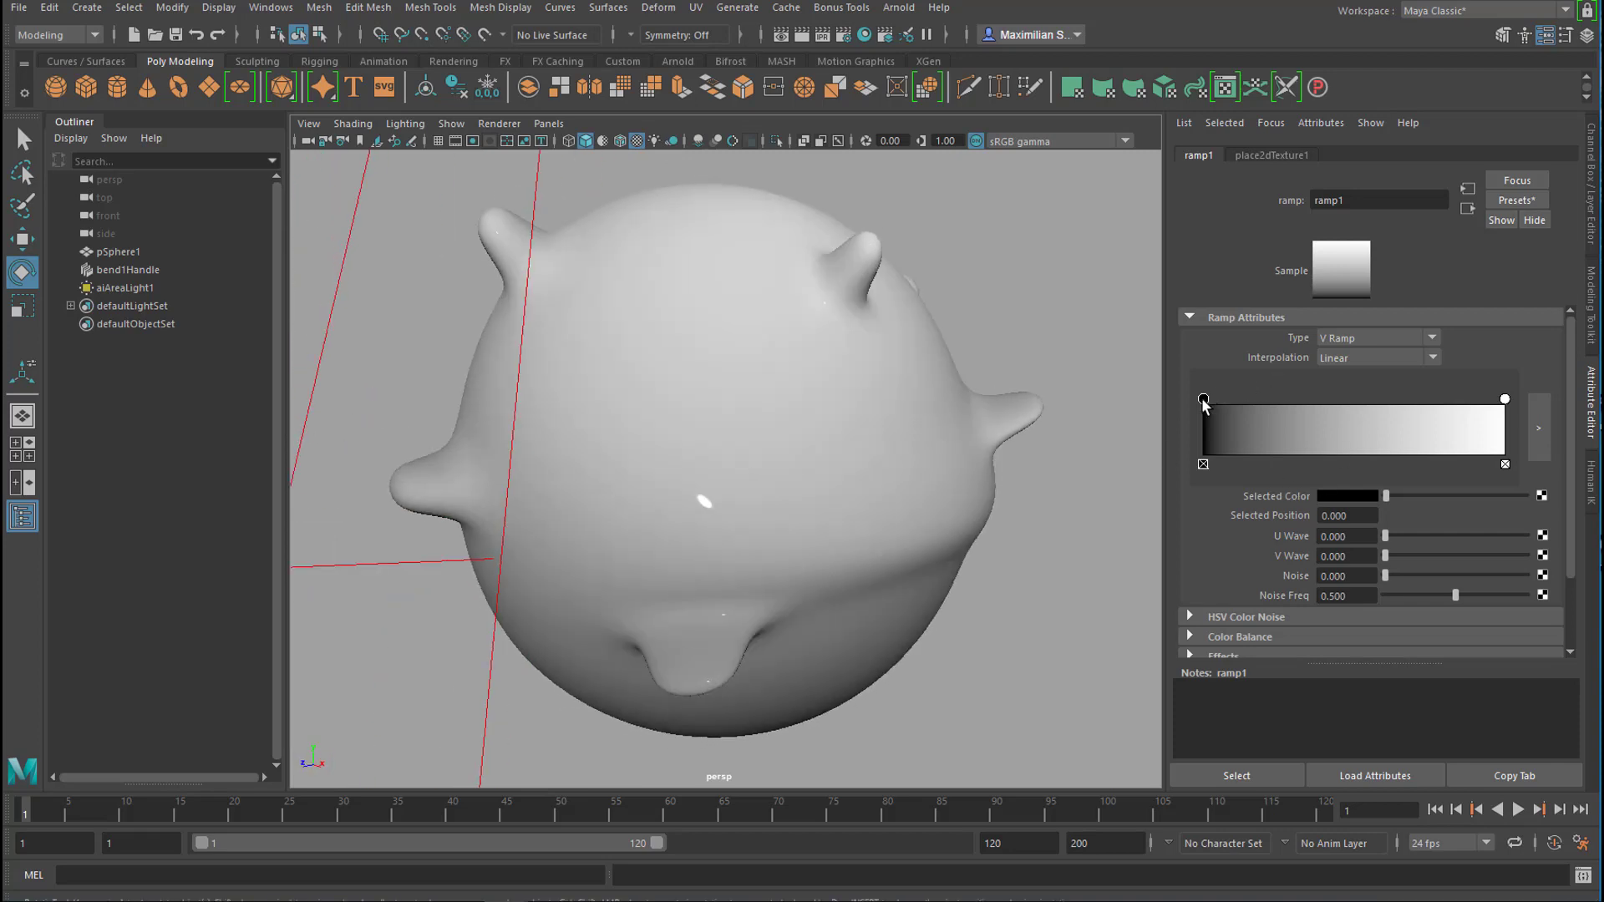
Step: Set the ramp's bottom colour to bright blue and add a mint point with hue 138.90
{"action": "left_click", "coordinate": [1338, 494]}
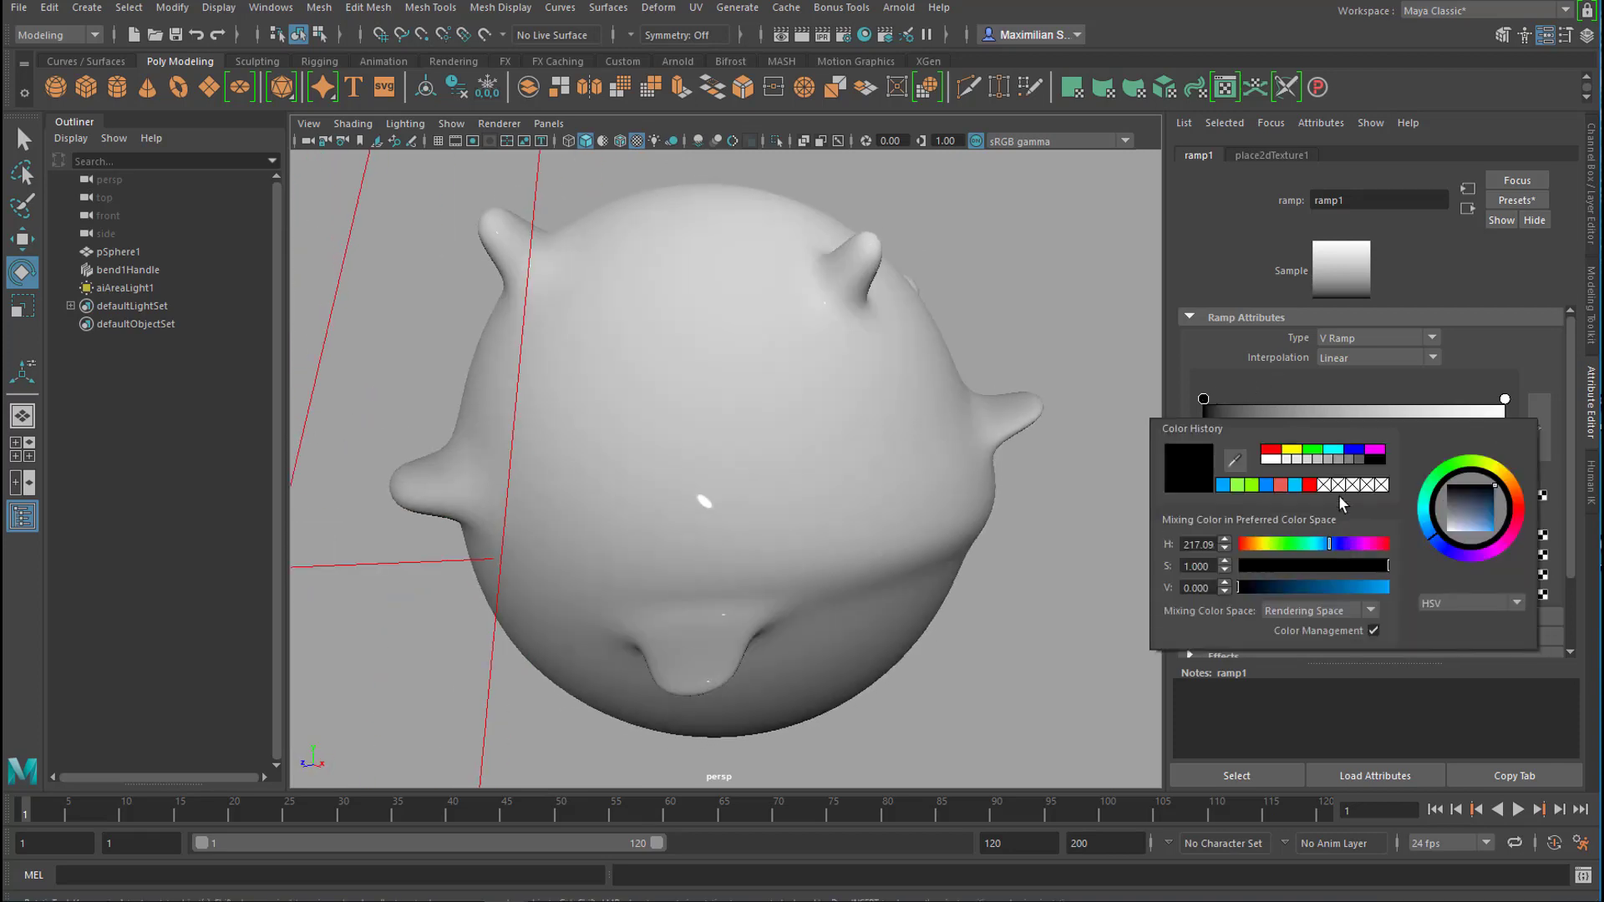
{"action": "left_click_drag", "start_coordinate": [1440, 528], "coordinate": [1502, 552]}
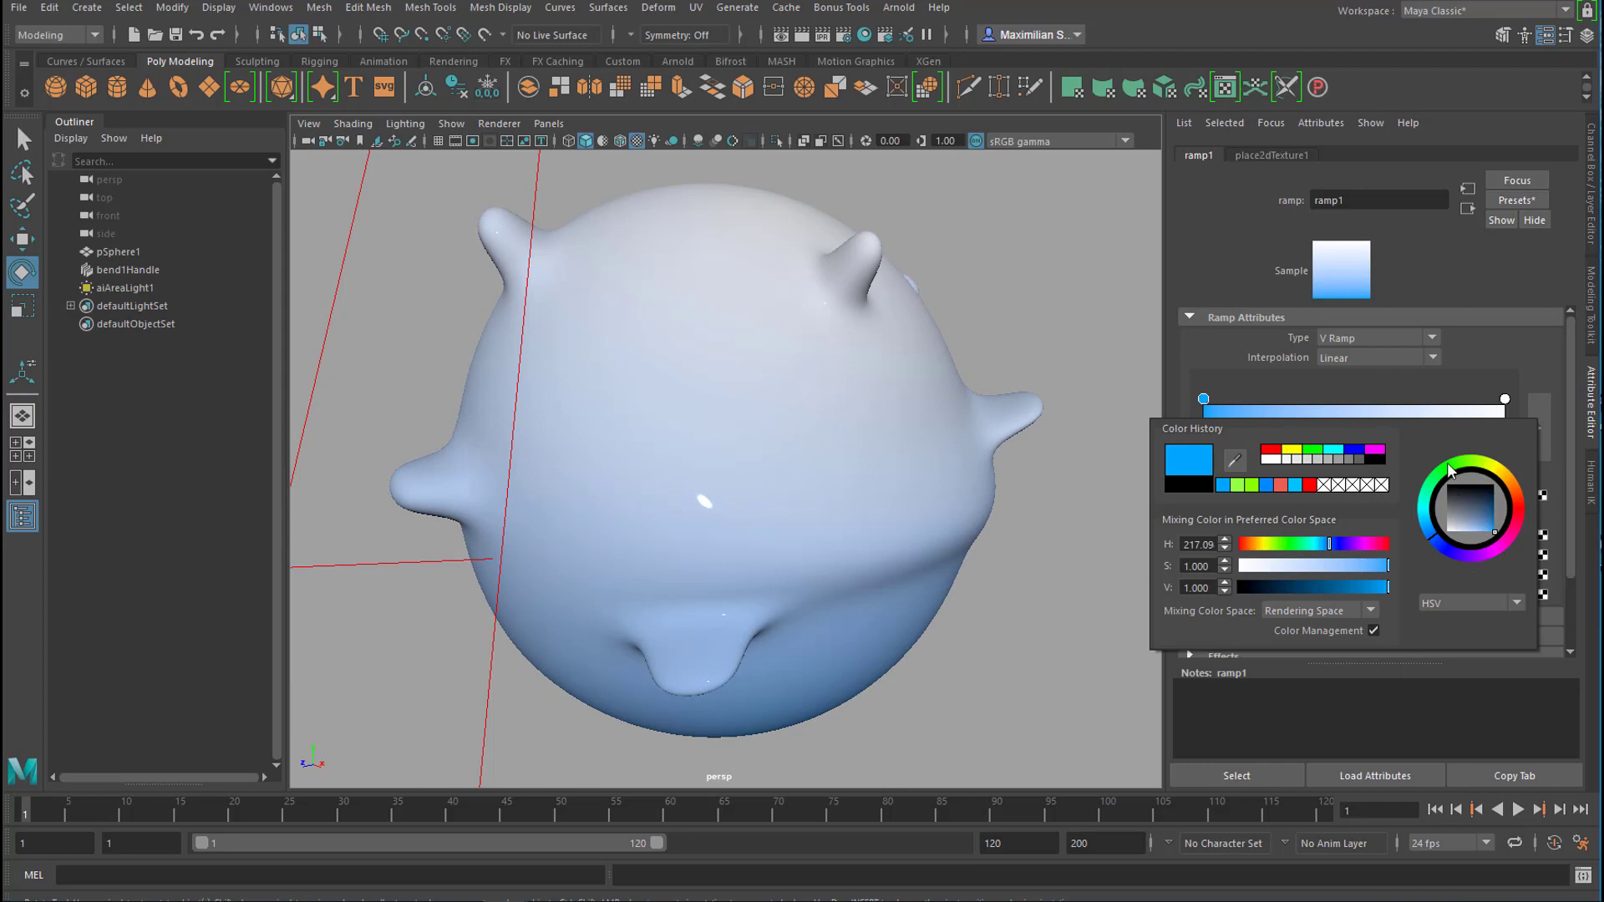
{"action": "left_click", "coordinate": [1390, 409]}
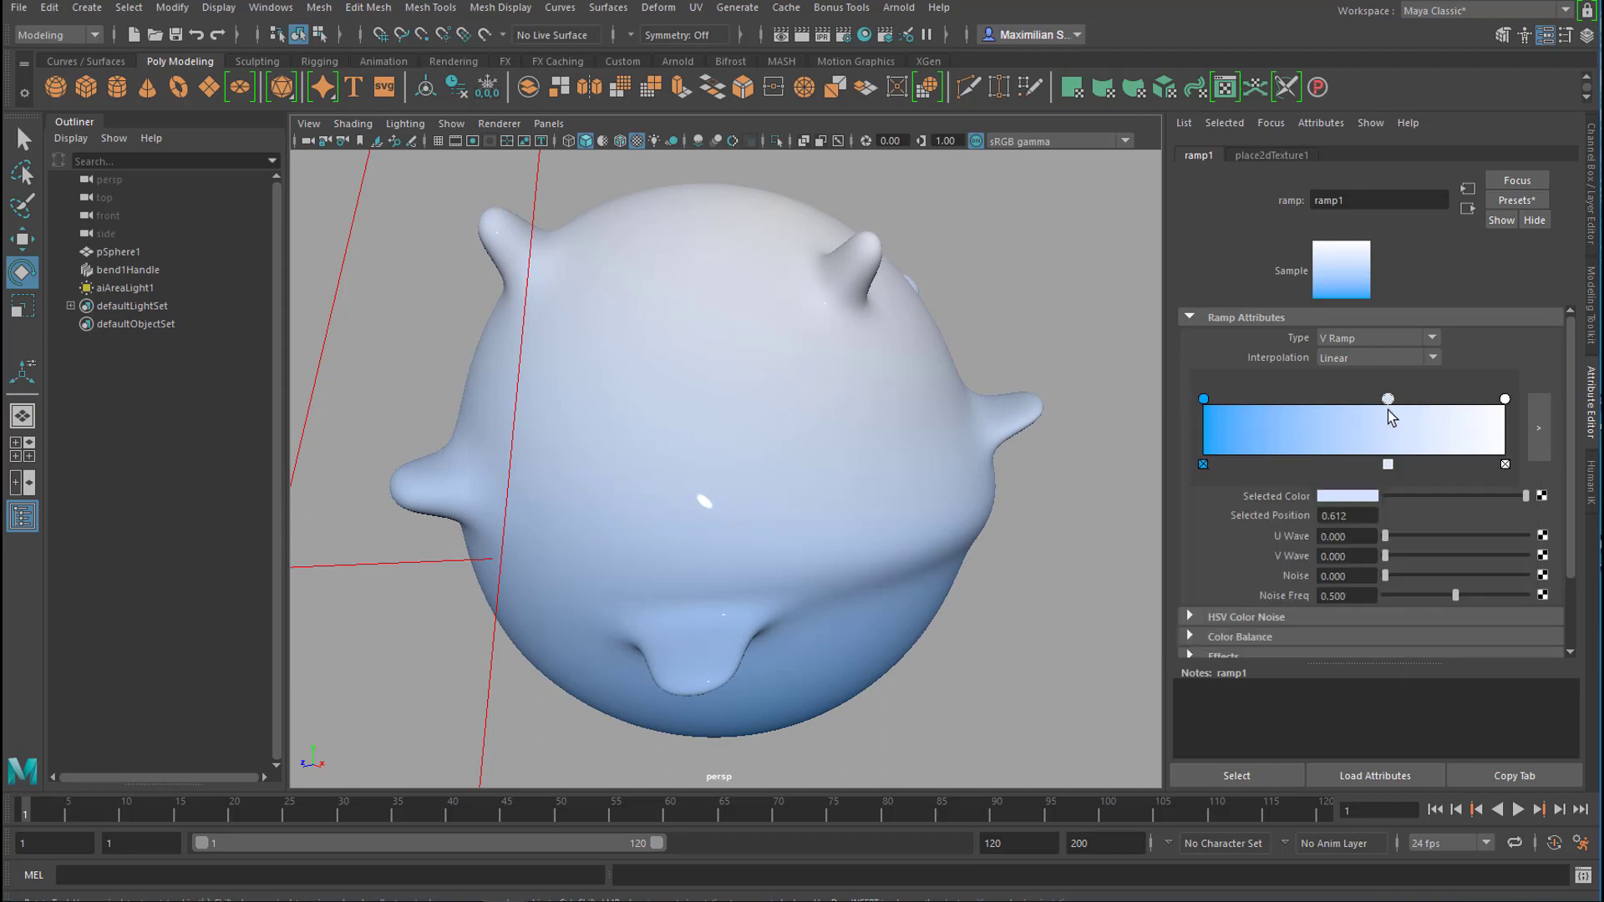
{"action": "left_click", "coordinate": [1380, 495]}
{"action": "left_click", "coordinate": [1454, 483]}
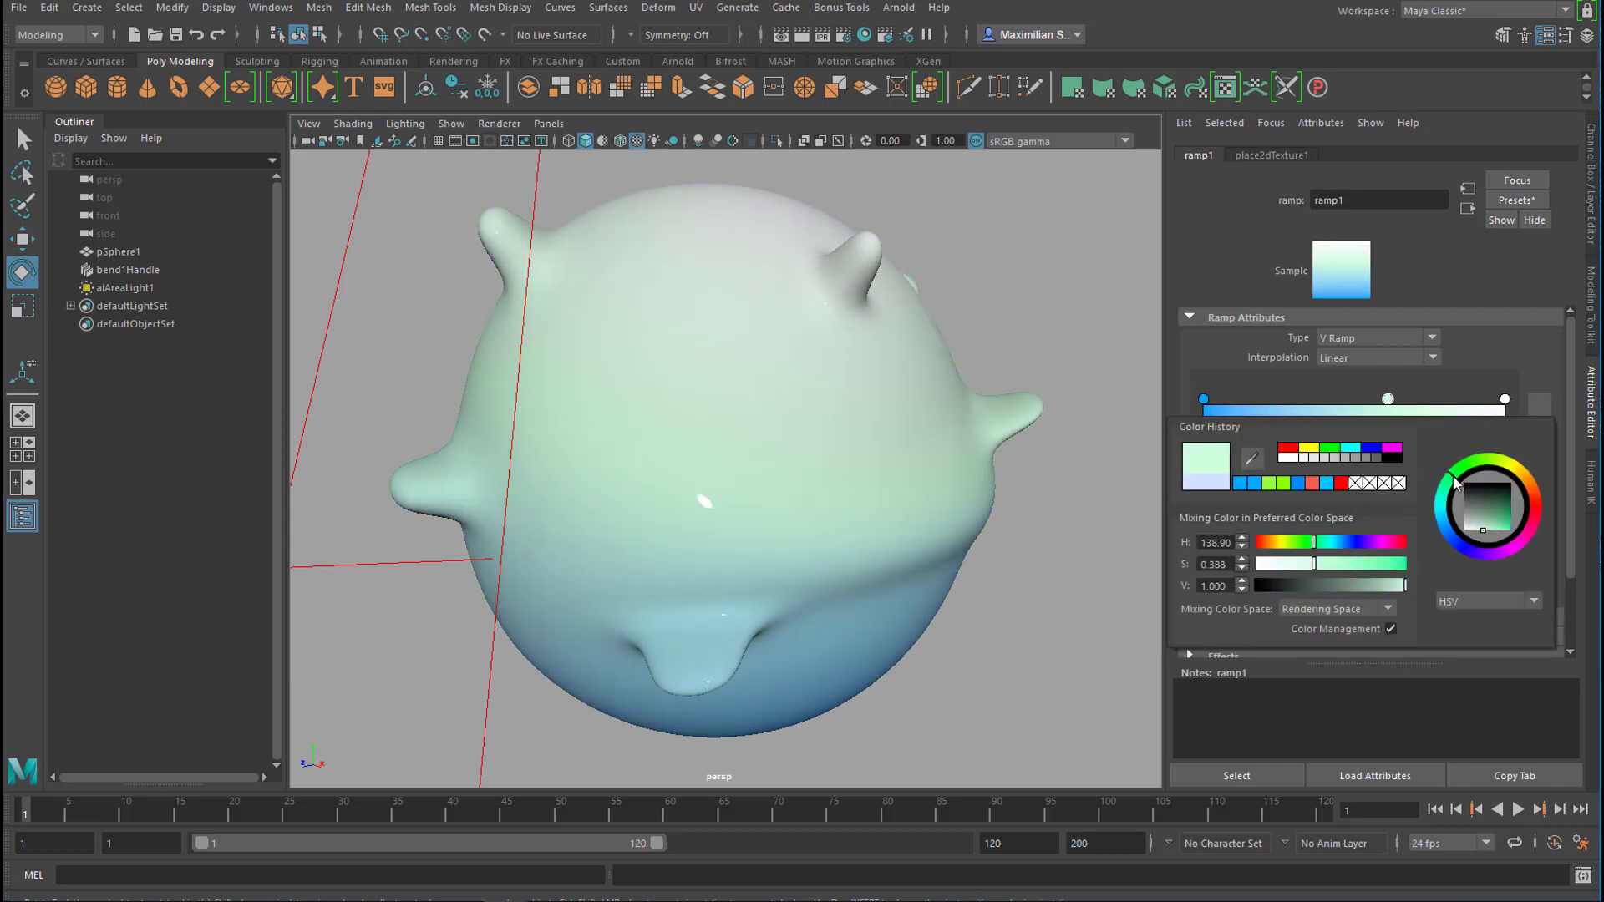
{"action": "mouse_move", "coordinate": [1023, 478]}
{"action": "left_mouse_down", "text": "alt"}
{"action": "mouse_move", "coordinate": [1027, 491]}
{"action": "mouse_move", "coordinate": [1014, 451]}
{"action": "left_mouse_up", "text": "alt"}
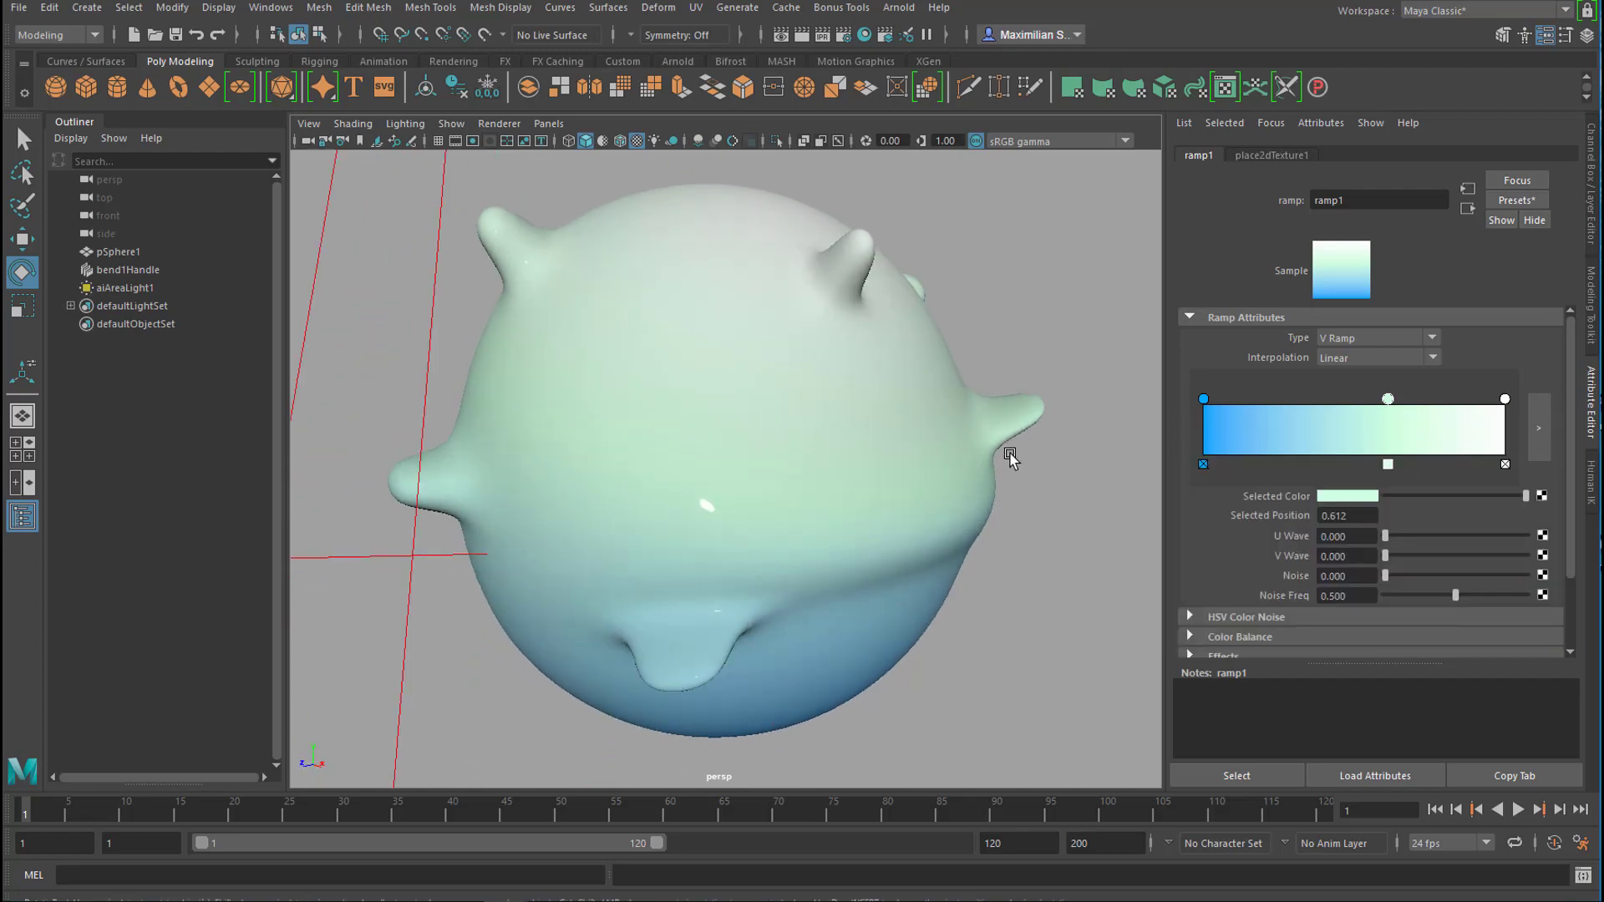
Step: In the Arnold RenderView, raise aiStandardSurface1 Metalness to 0.832, then close the preview
{"action": "left_click", "coordinate": [898, 7]}
{"action": "left_click", "coordinate": [904, 40]}
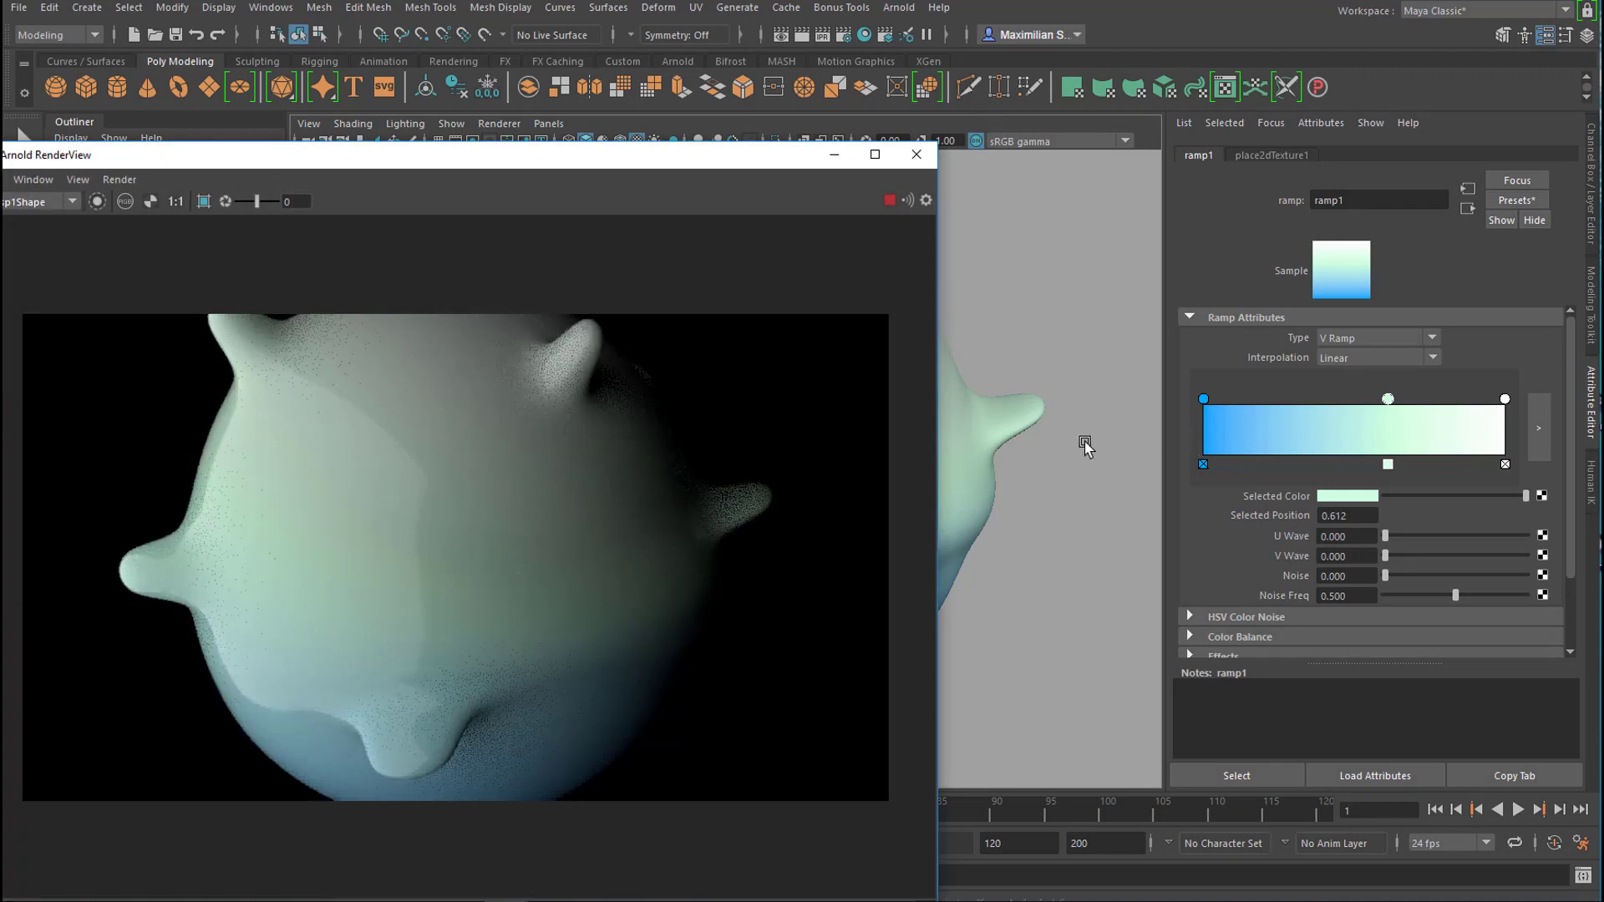
{"action": "left_click", "coordinate": [1468, 208]}
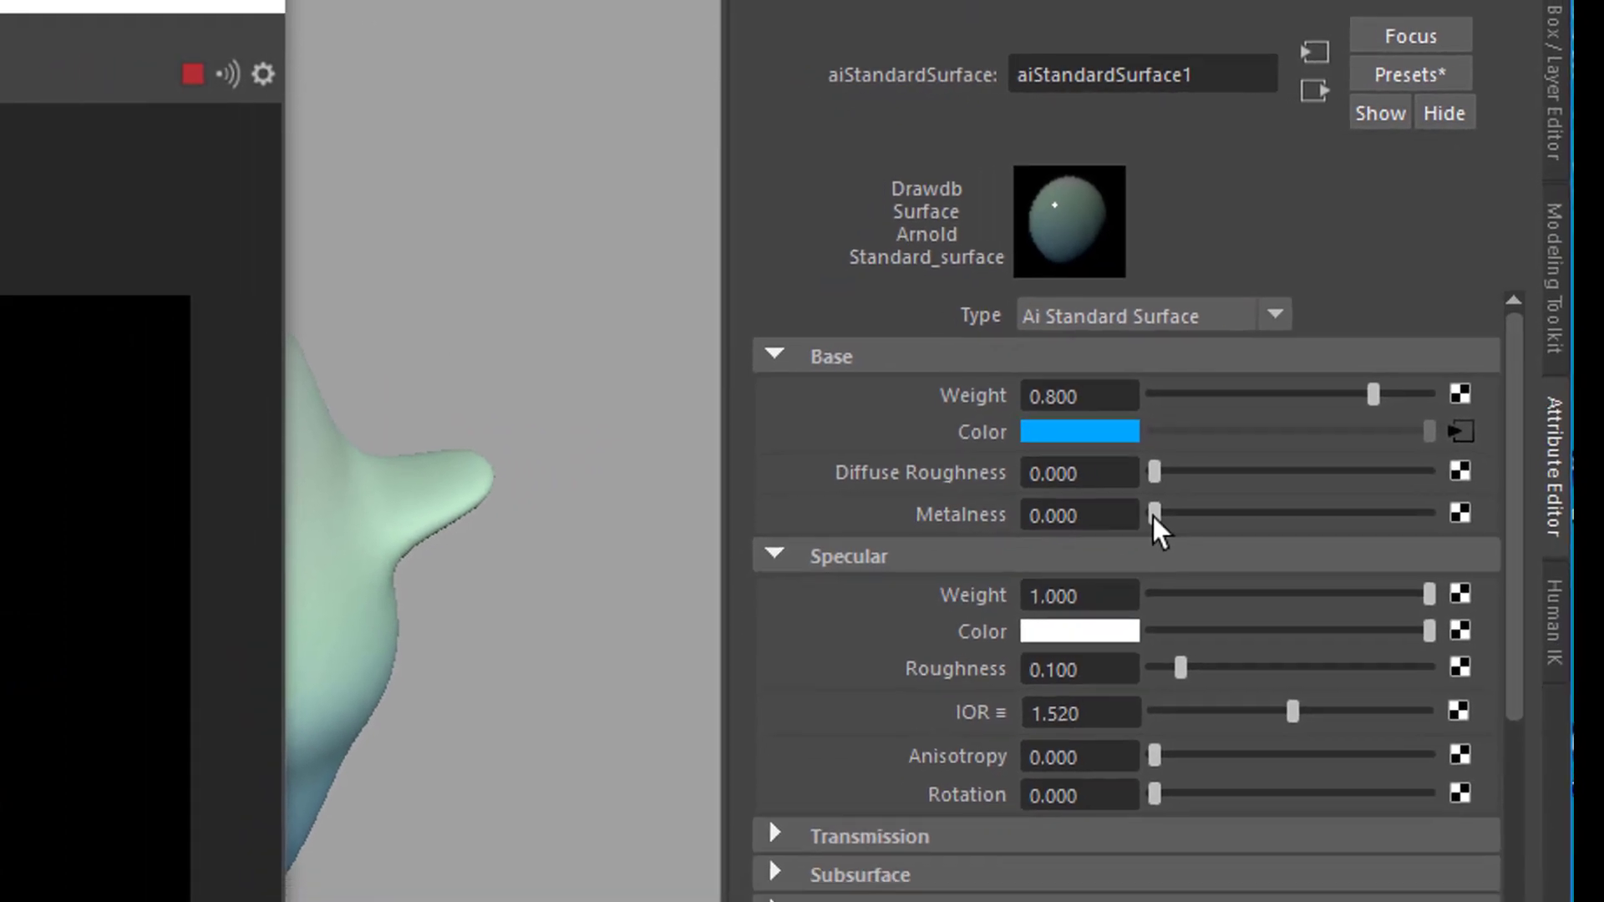
{"action": "left_click_drag", "start_coordinate": [1104, 547], "coordinate": [1190, 572]}
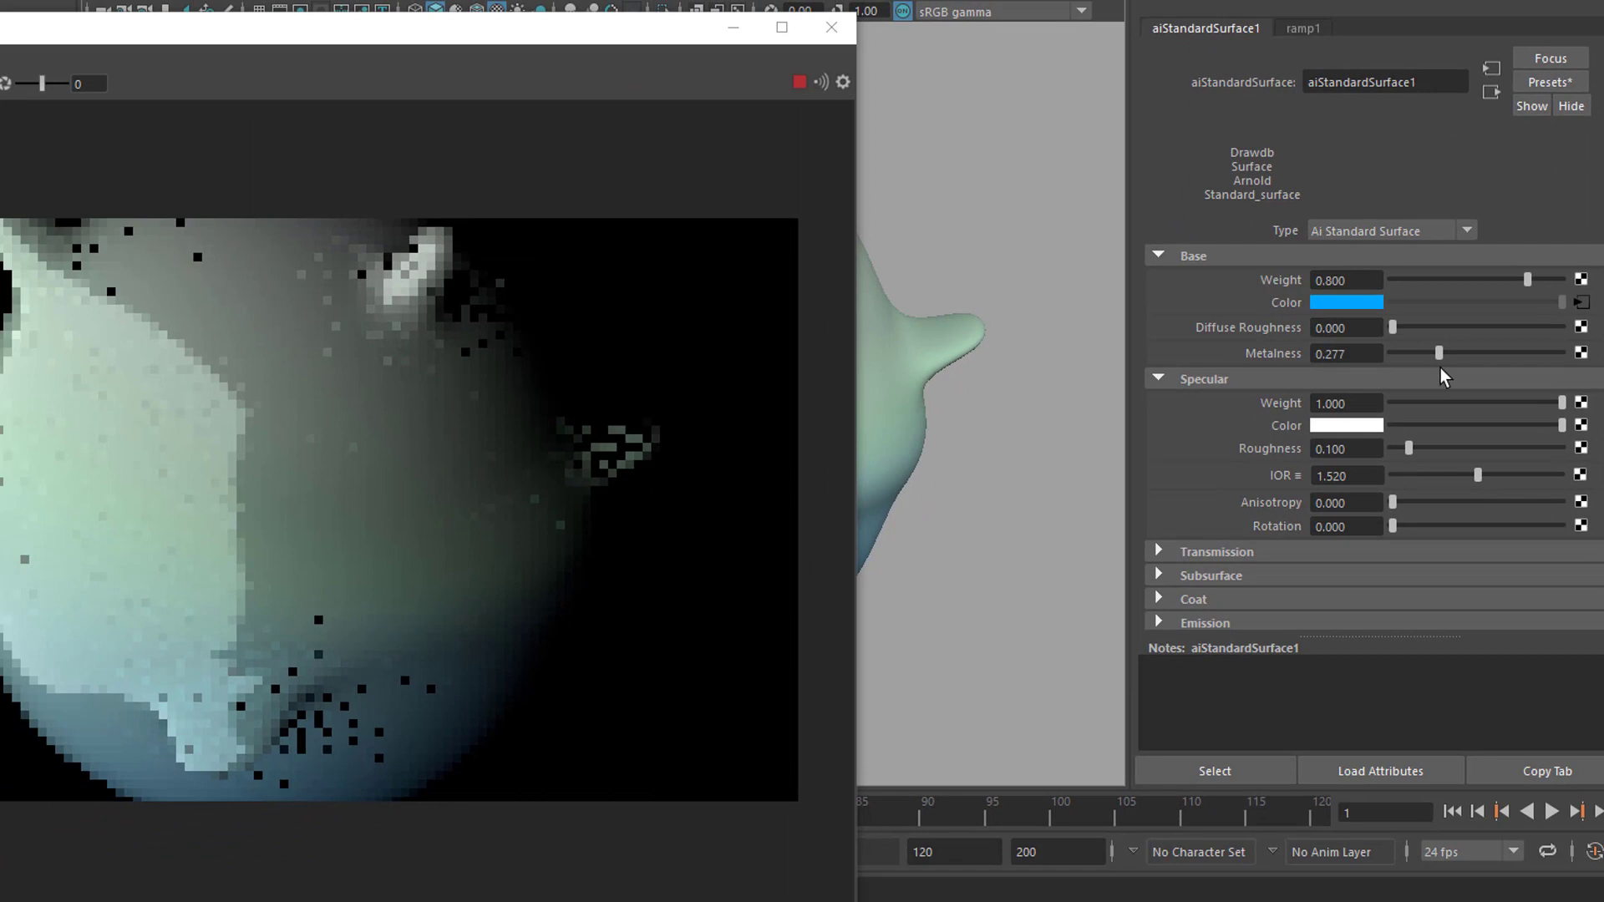
{"action": "left_click_drag", "start_coordinate": [1440, 368], "coordinate": [1550, 359]}
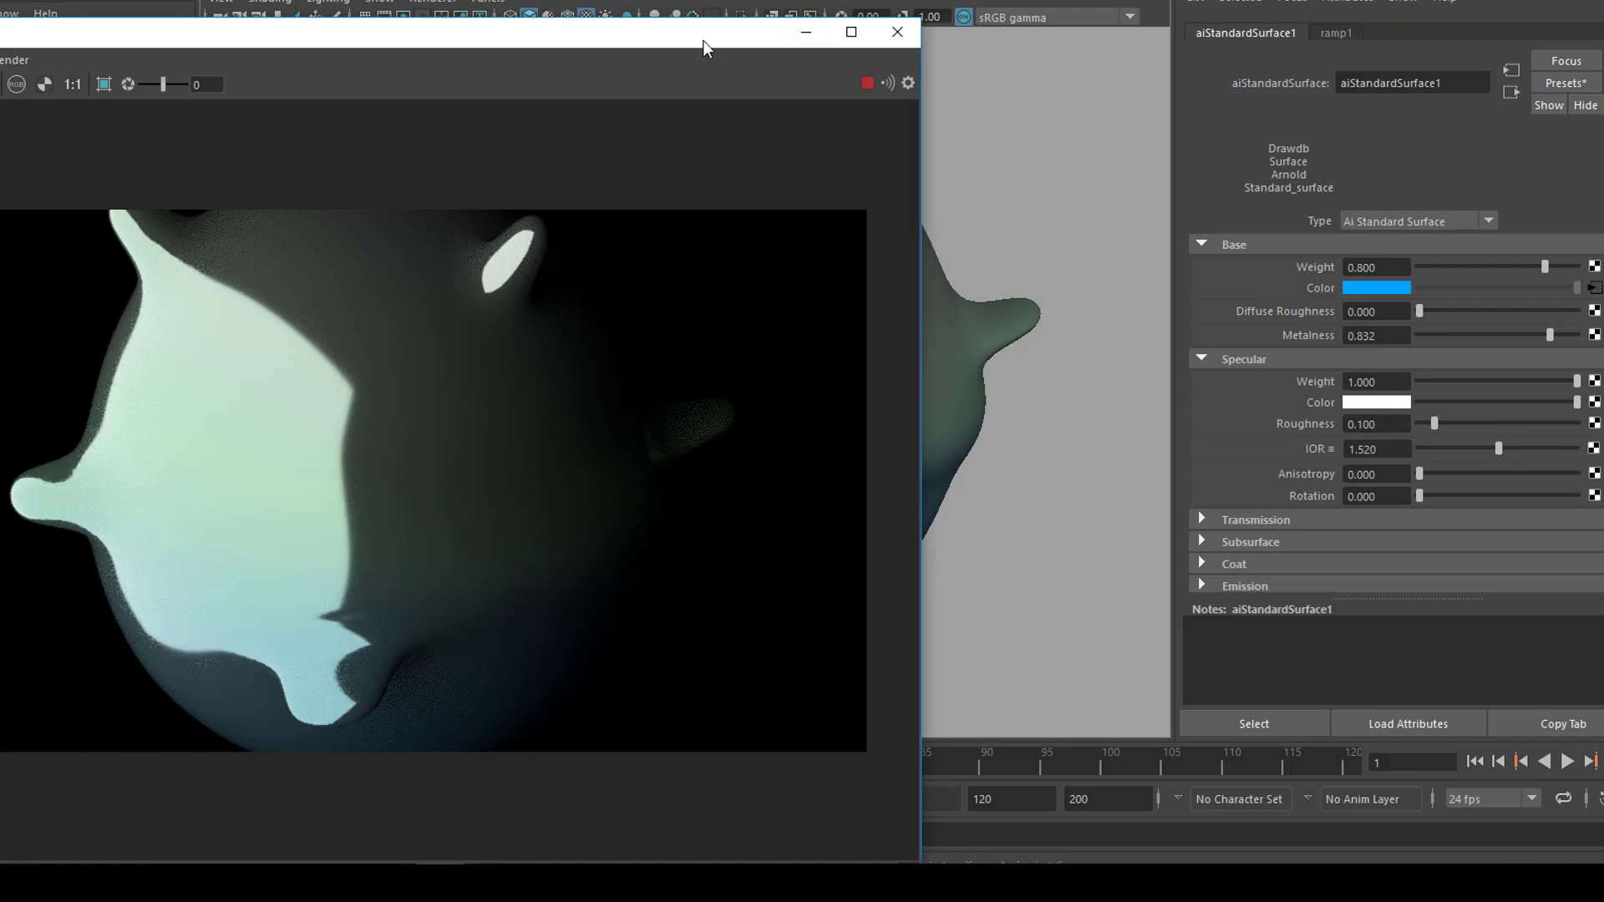
{"action": "left_click_drag", "start_coordinate": [704, 40], "coordinate": [1023, 3]}
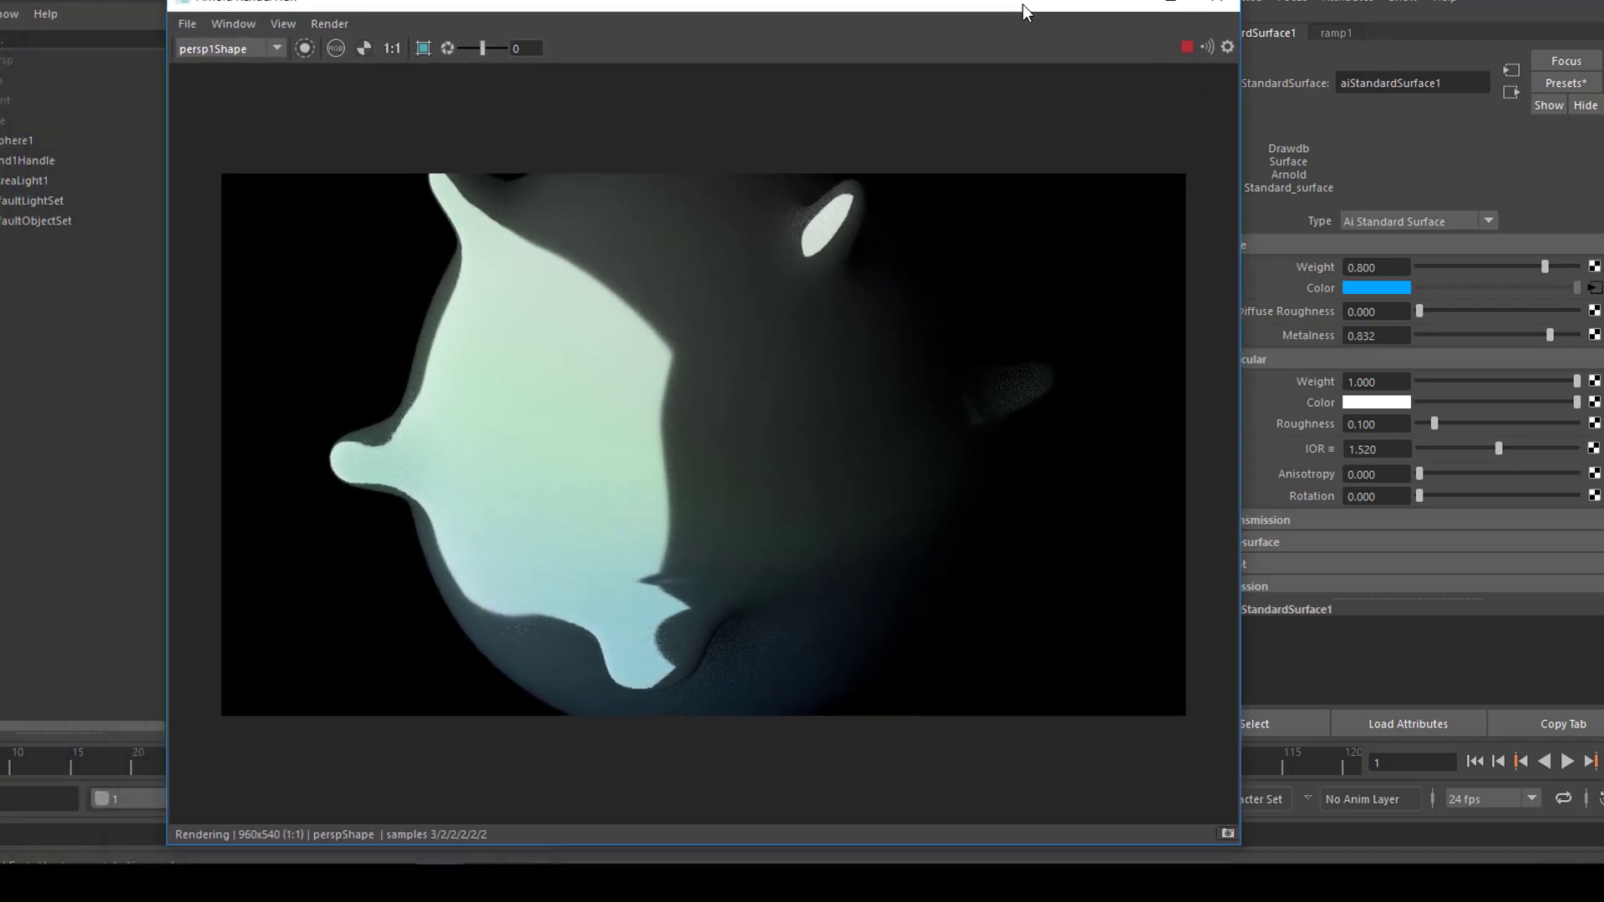
{"action": "left_click", "coordinate": [1217, 3]}
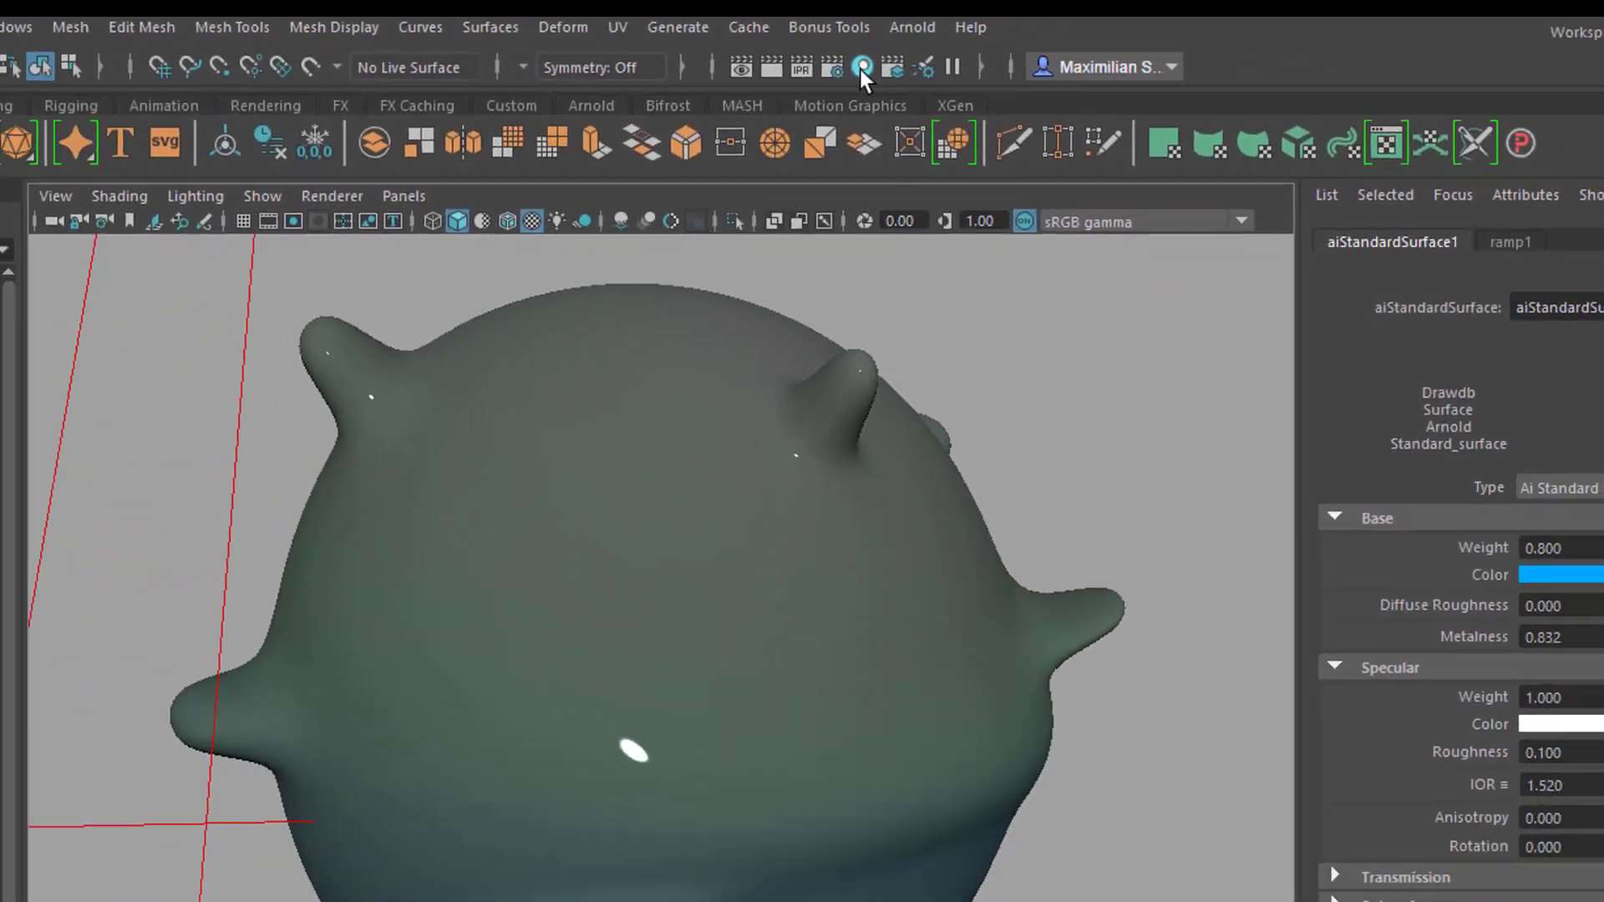
Step: Open the Hypershade, turn the preview ball, and select the aiStandardSurface1 material swatch
{"action": "left_click", "coordinate": [859, 122]}
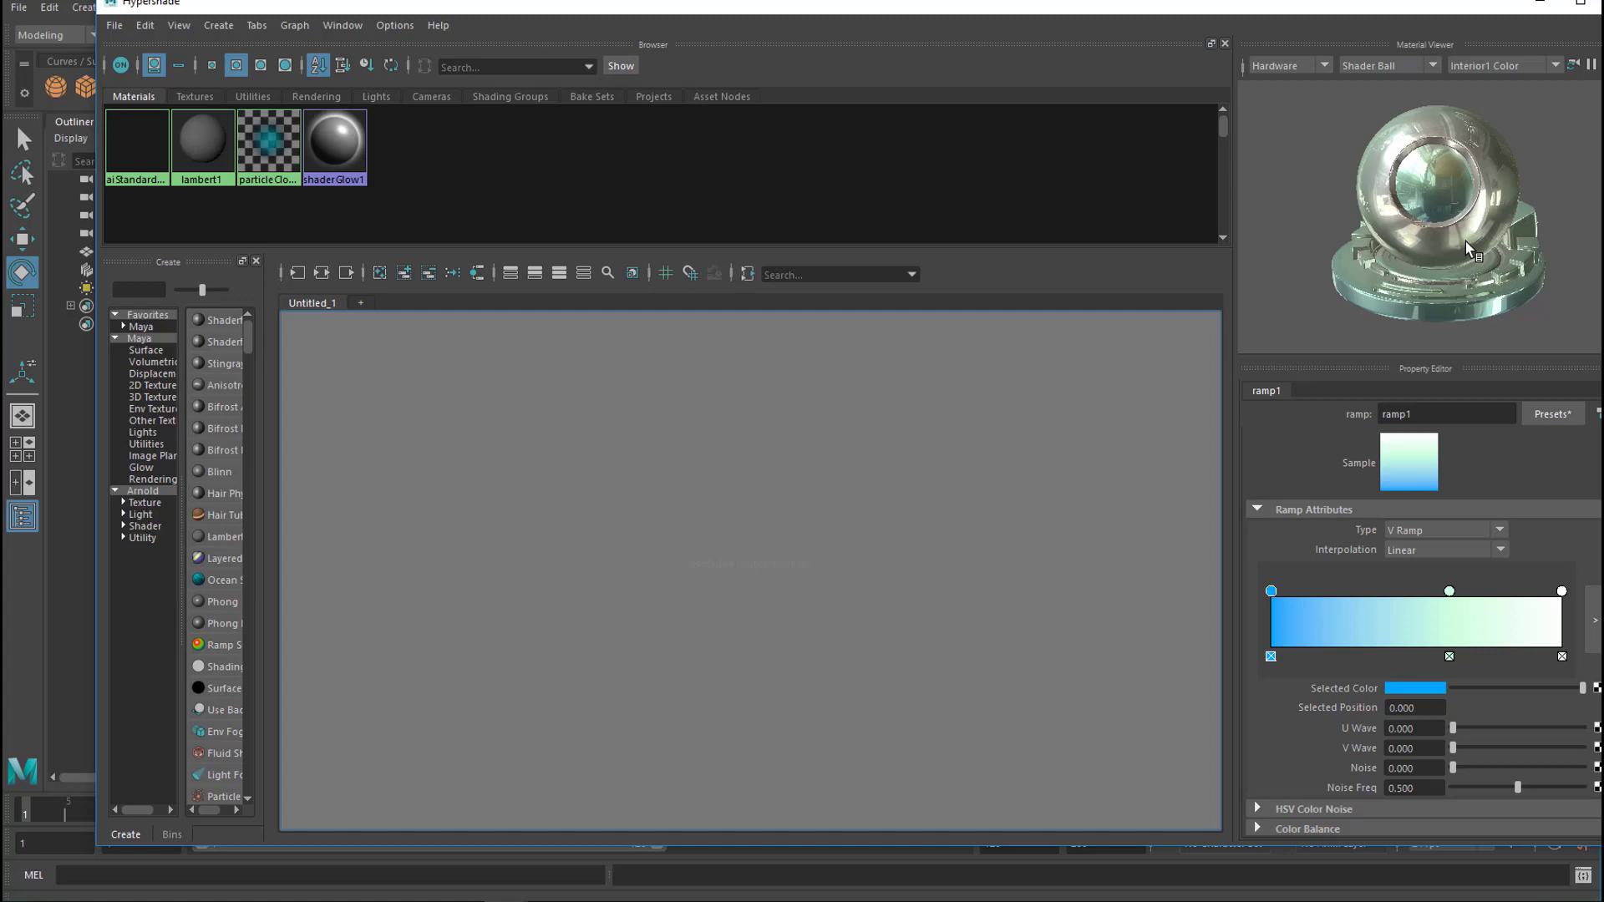
{"action": "left_click_drag", "start_coordinate": [1418, 271], "coordinate": [1376, 244]}
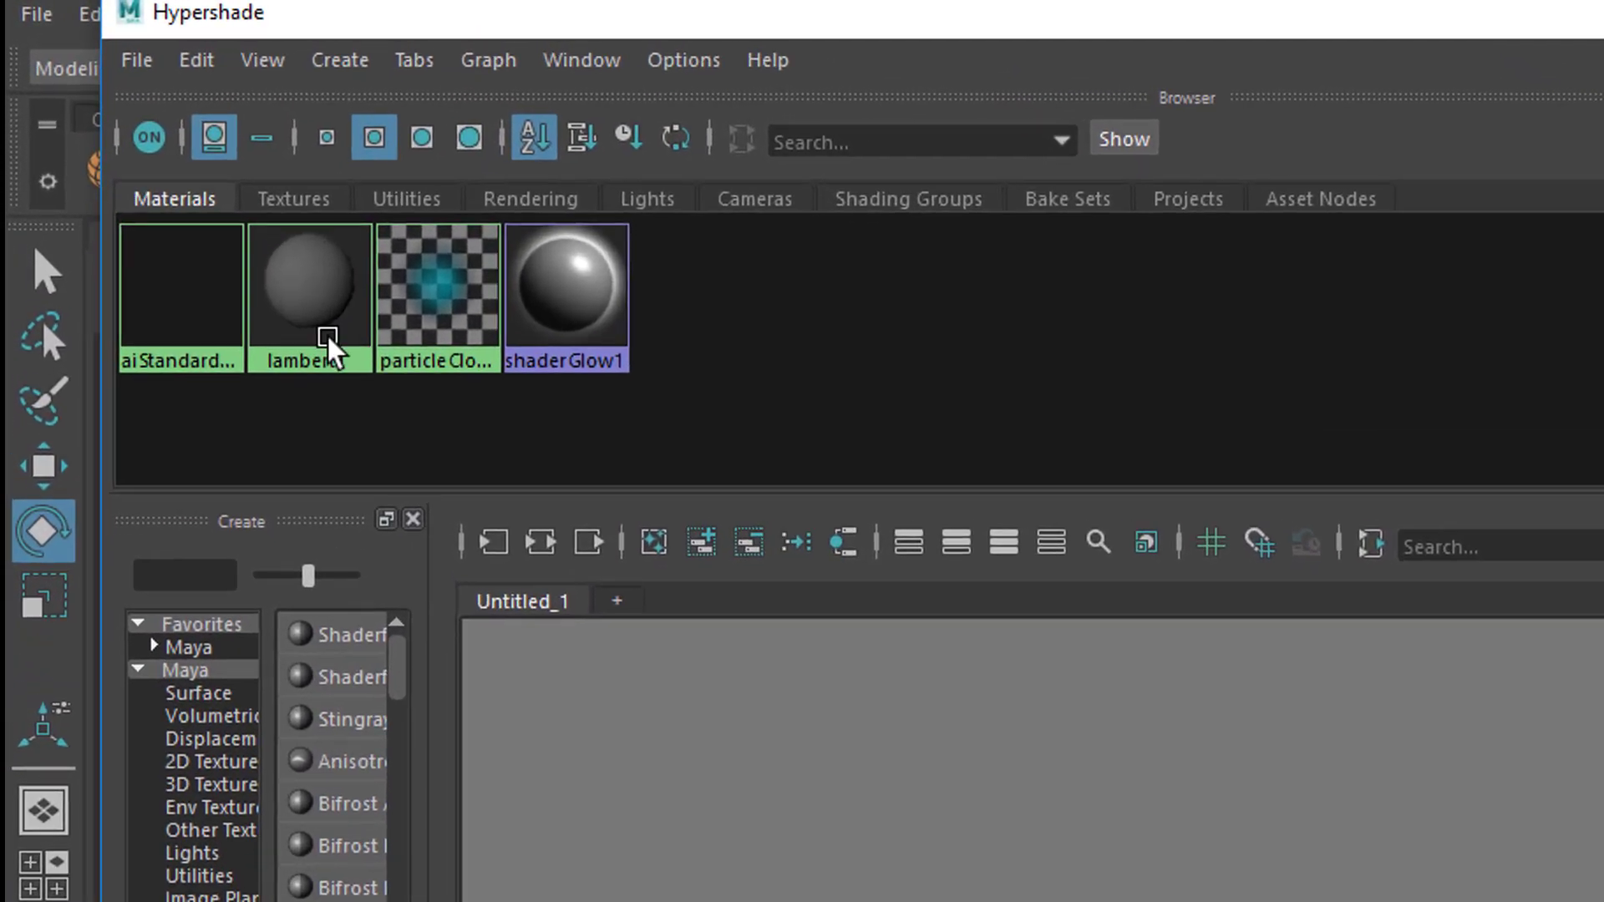
{"action": "left_click", "coordinate": [179, 339]}
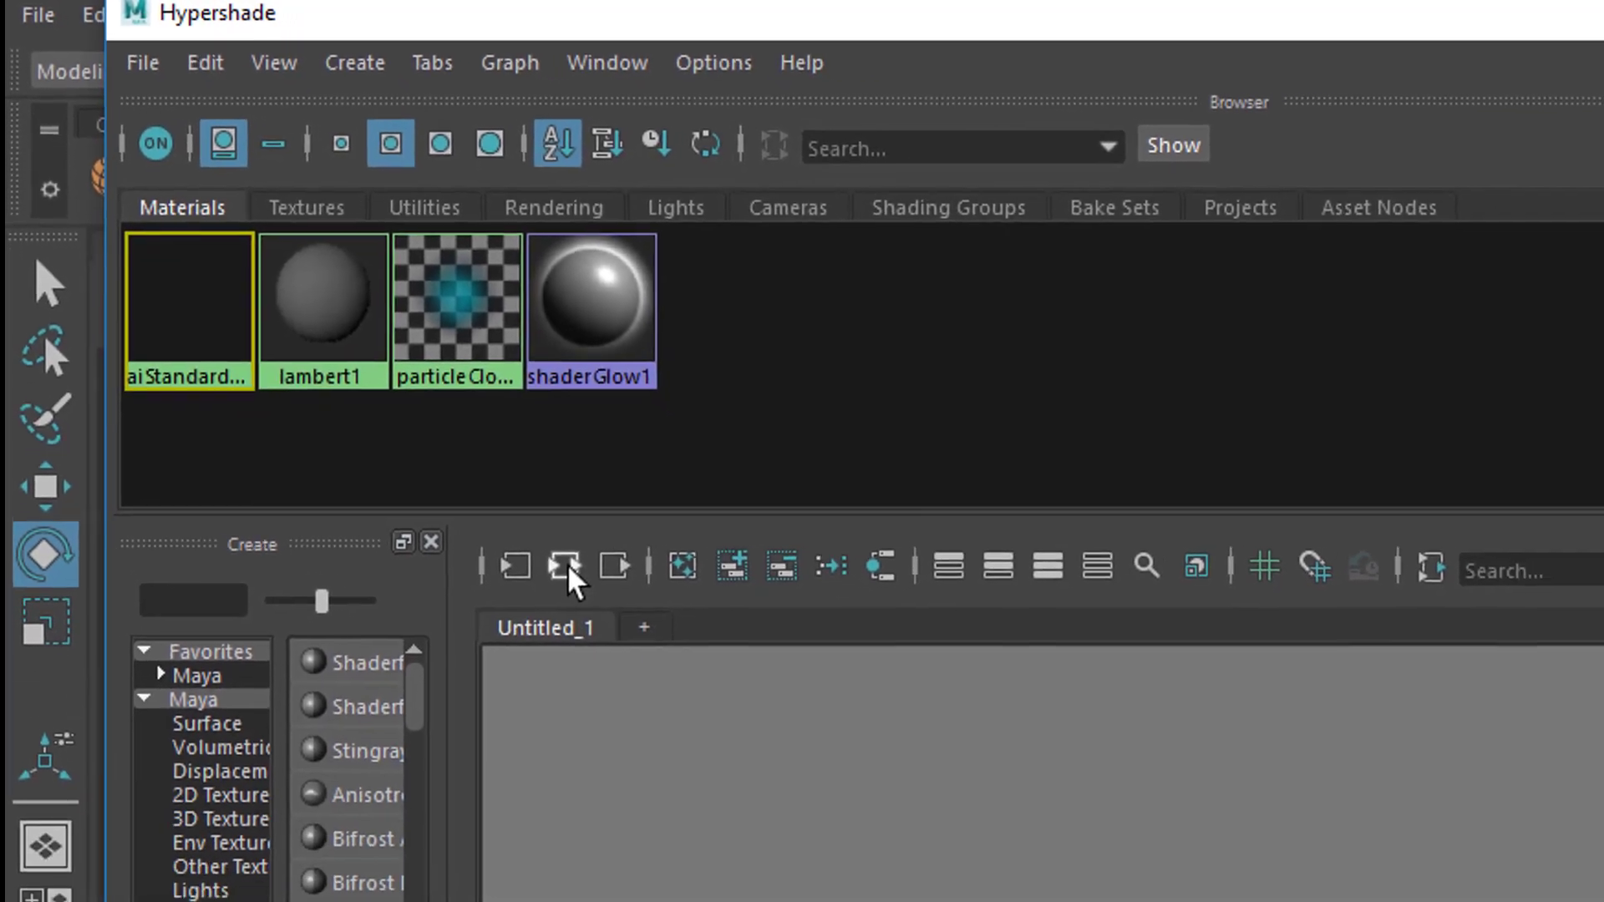
Step: Graph aiStandardSurface1's input and output connections, then move ramp1 and place2dTexture1 higher
{"action": "left_click", "coordinate": [565, 565]}
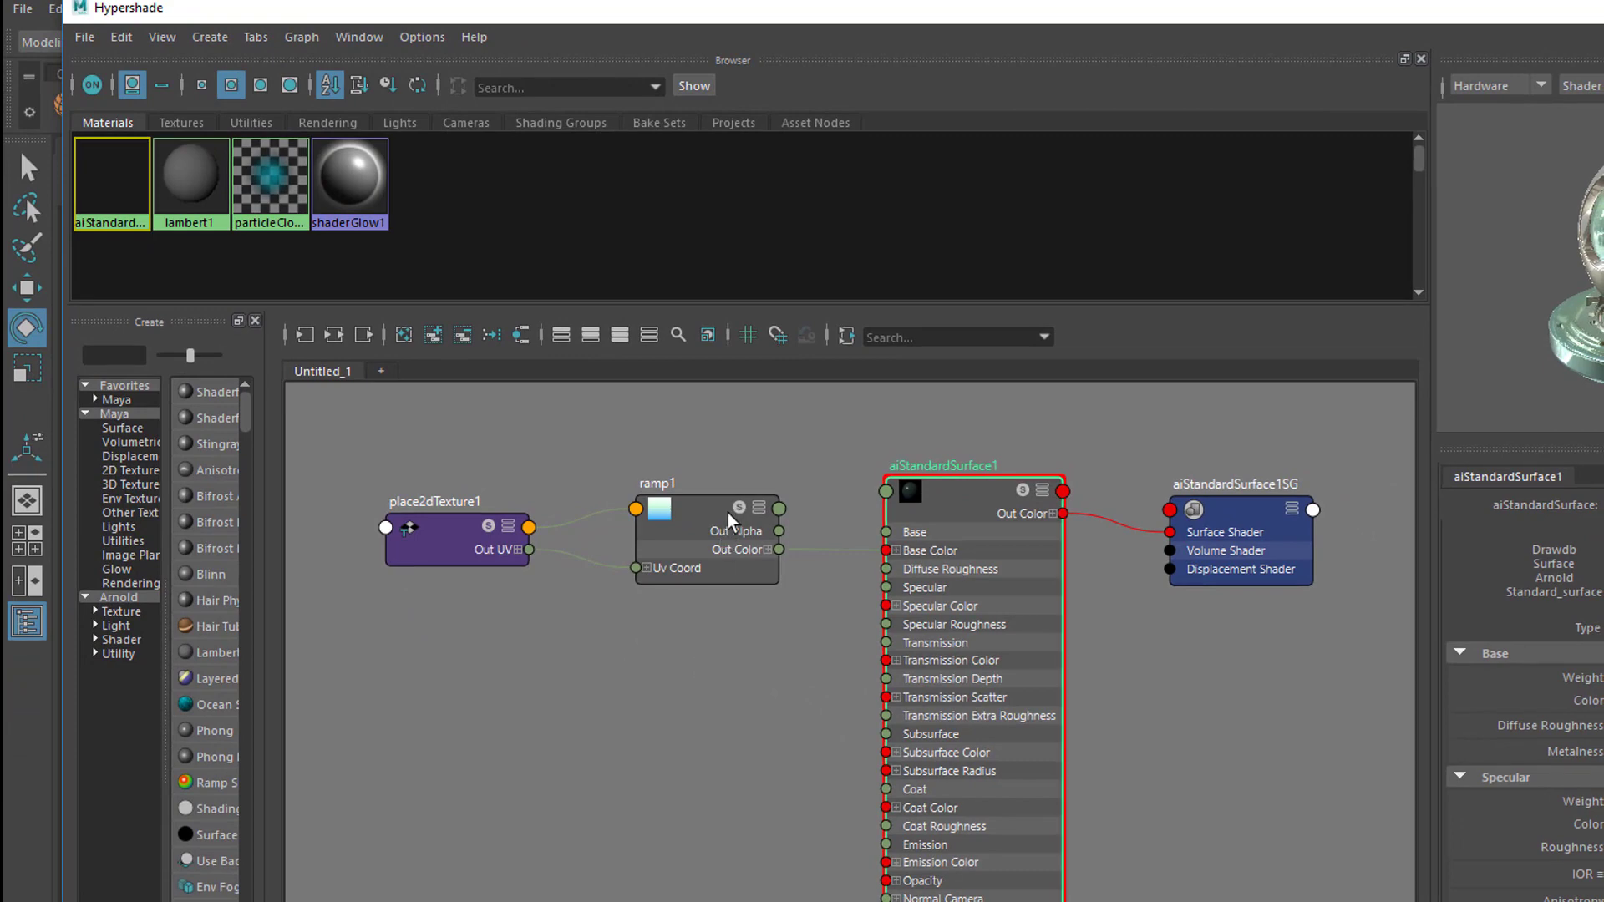
{"action": "left_click_drag", "start_coordinate": [730, 511], "coordinate": [734, 483]}
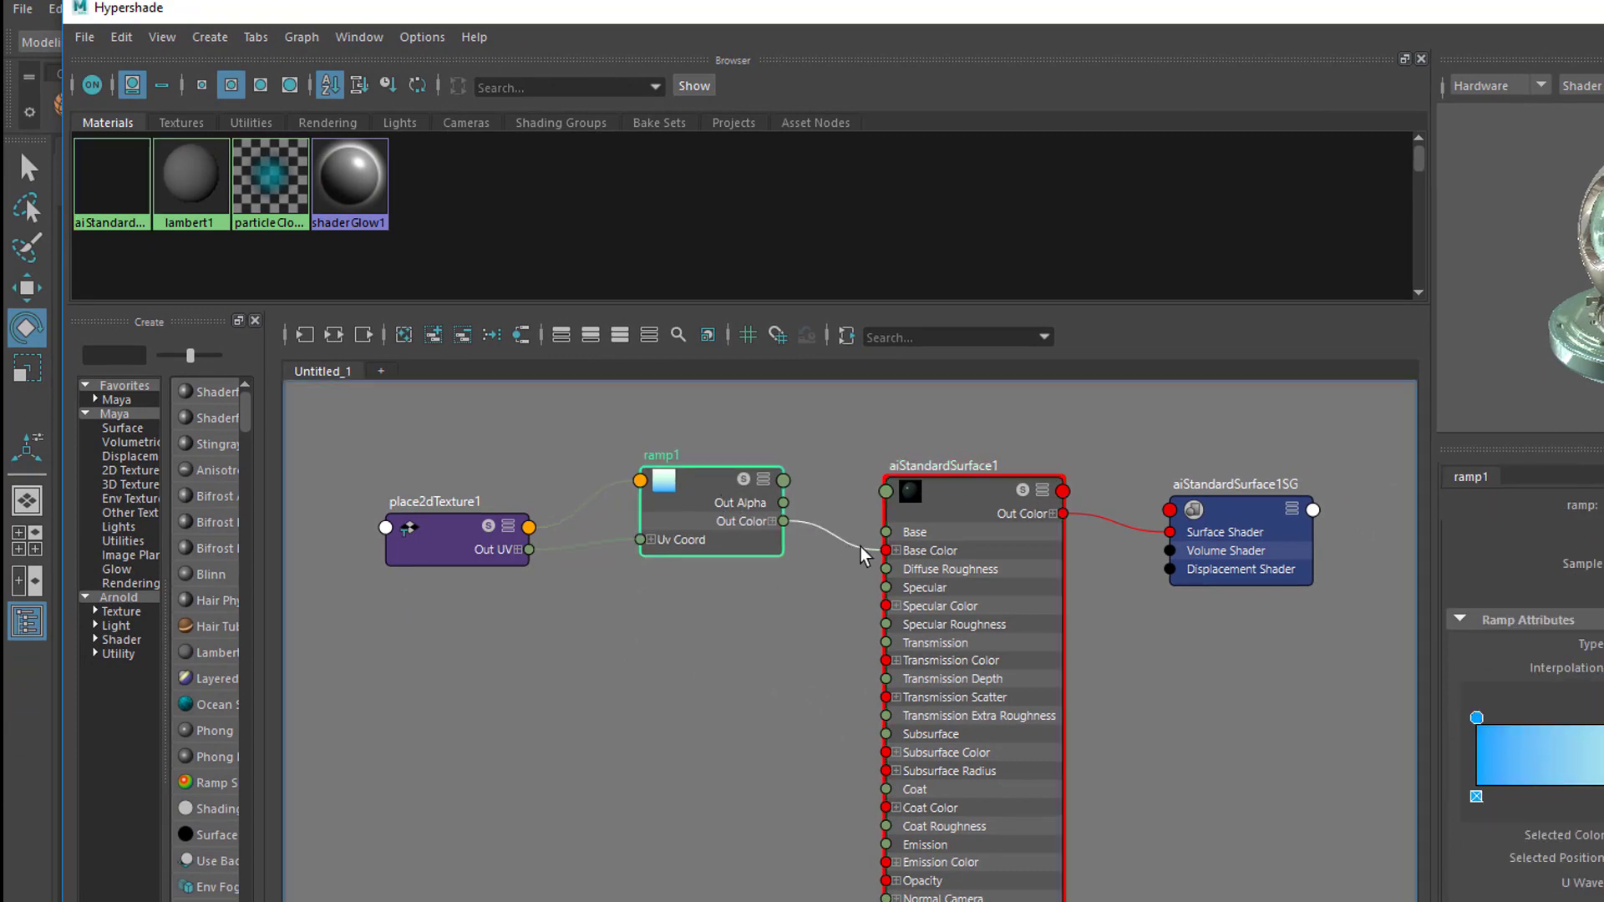
{"action": "left_click_drag", "start_coordinate": [461, 535], "coordinate": [456, 475]}
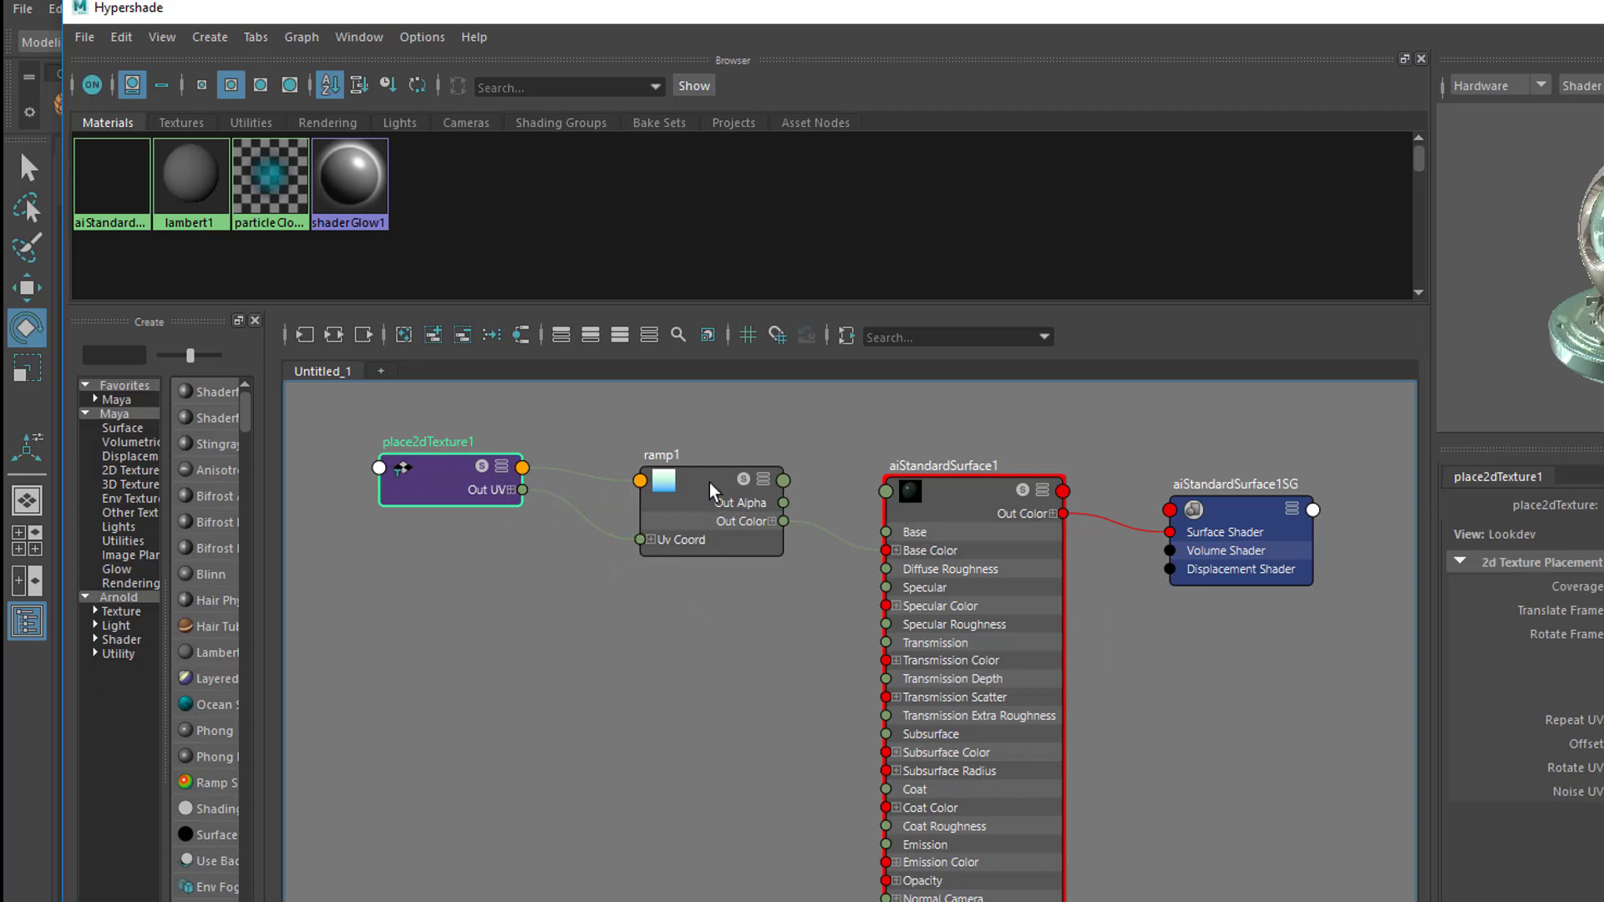
{"action": "left_click_drag", "start_coordinate": [712, 491], "coordinate": [711, 443]}
{"action": "left_click_drag", "start_coordinate": [460, 477], "coordinate": [464, 433]}
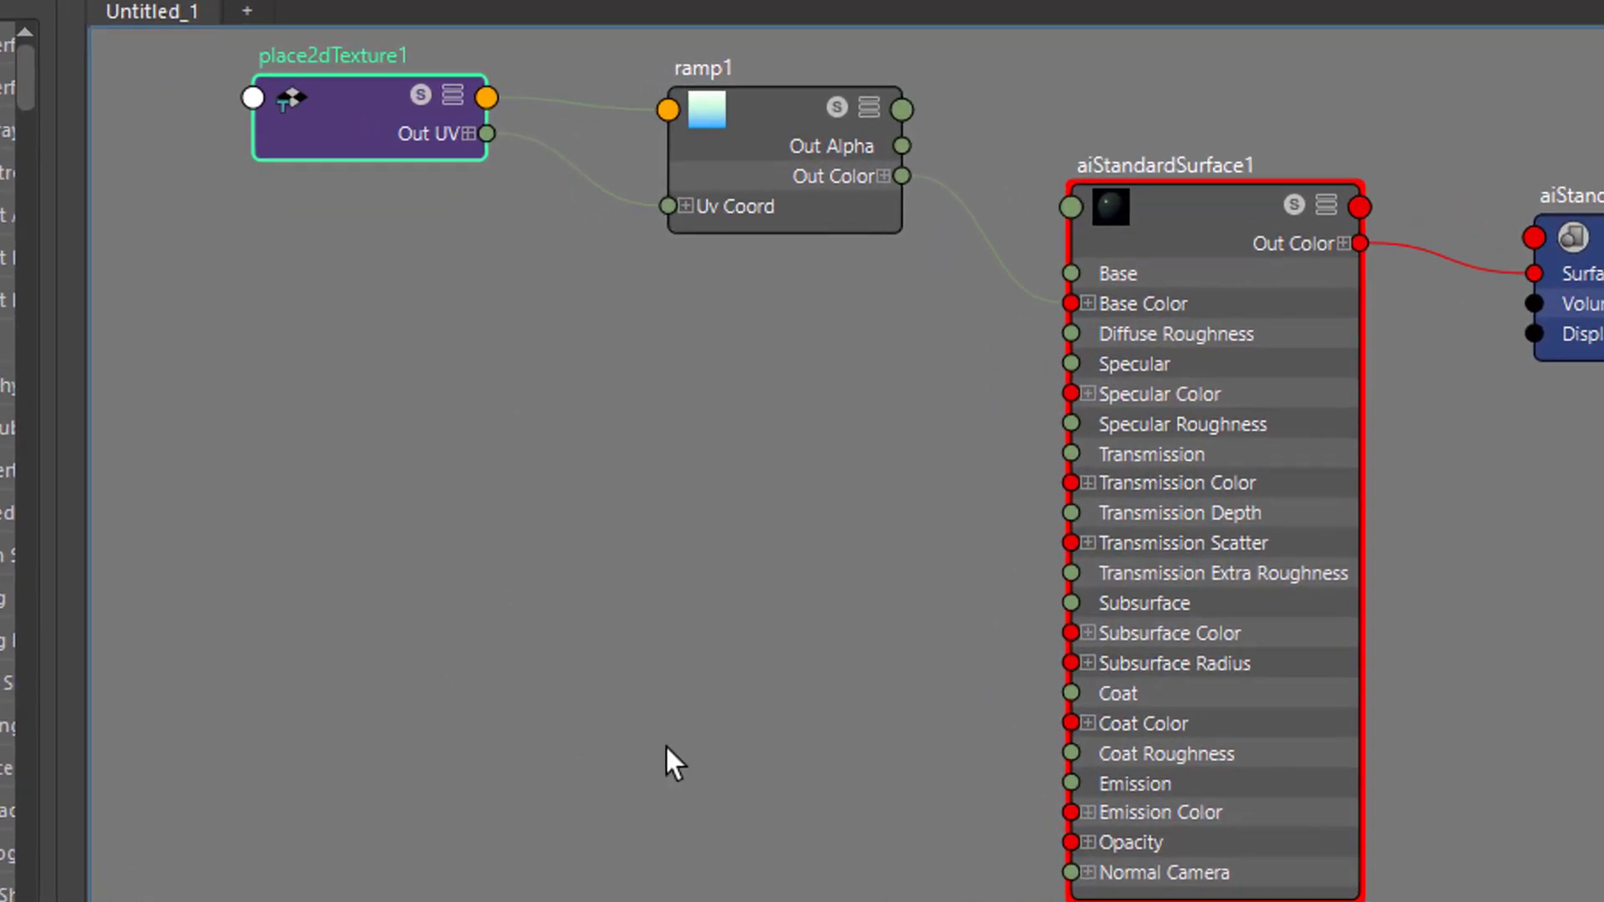
Step: Create an aiFlakes node from the Tab search with 'aif' and place it at the upper left
{"action": "key", "text": "Tab"}
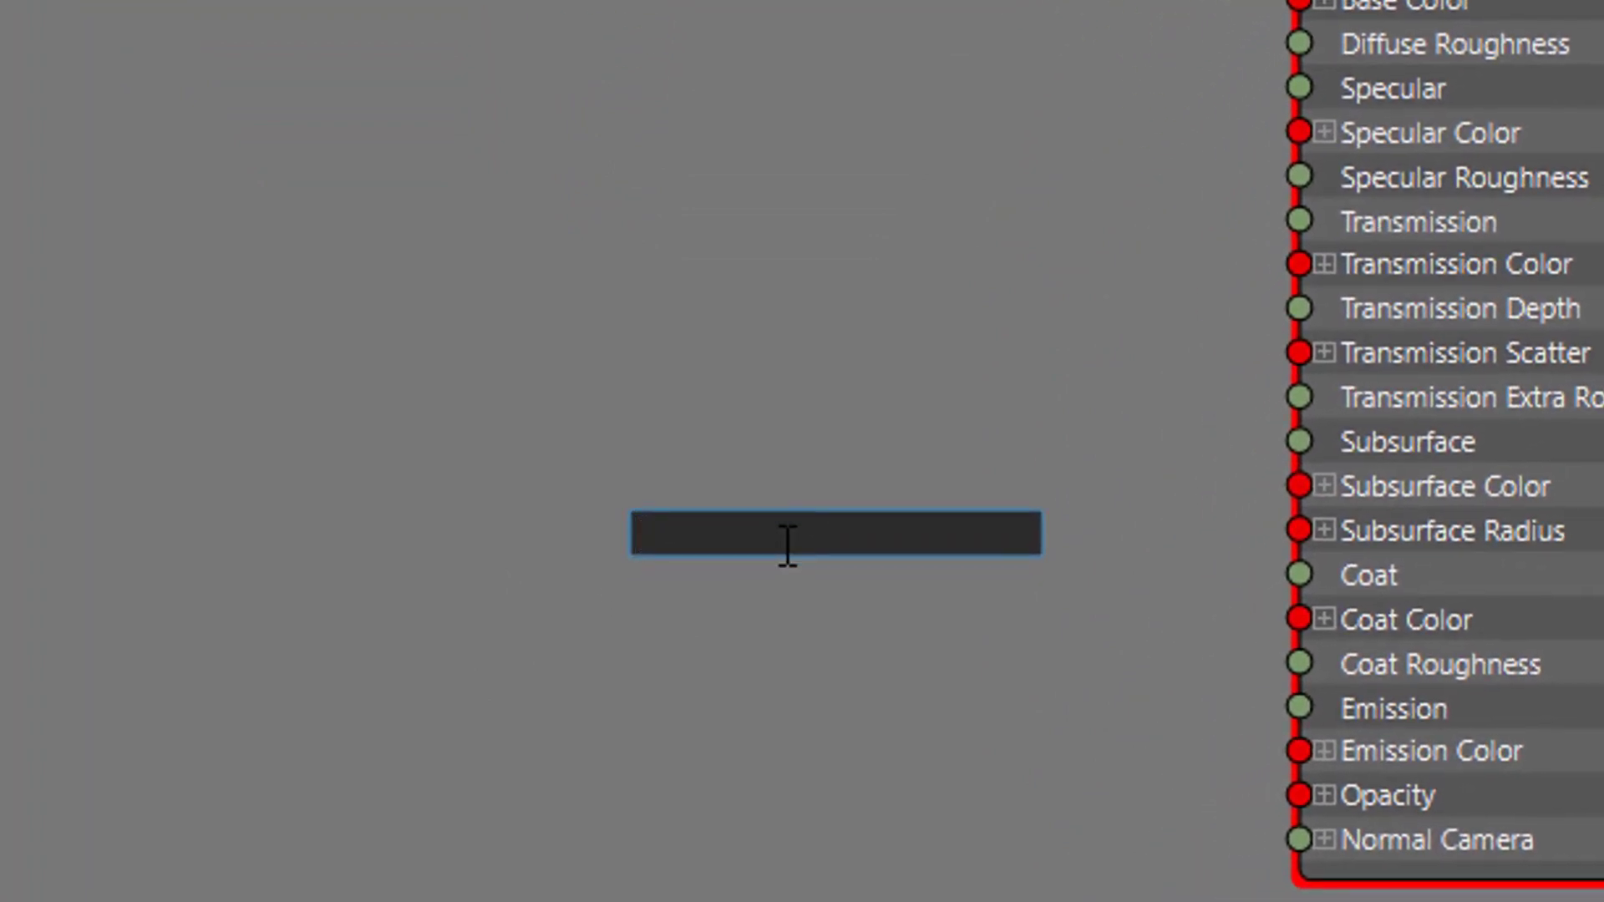
{"action": "type", "text": "aif"}
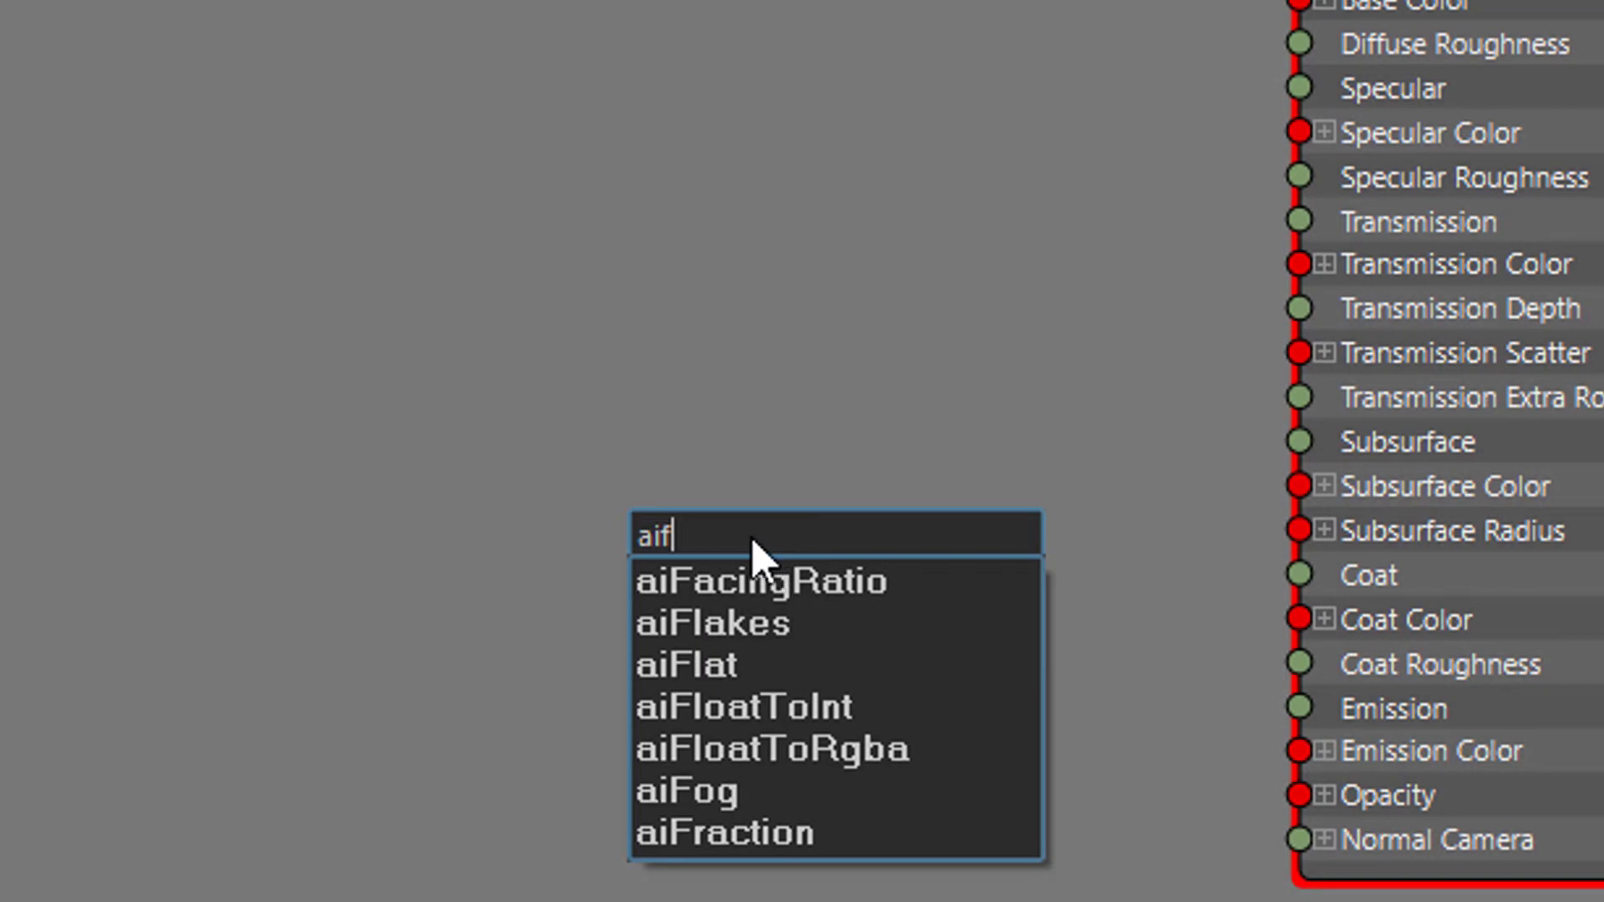
{"action": "left_click", "coordinate": [739, 626]}
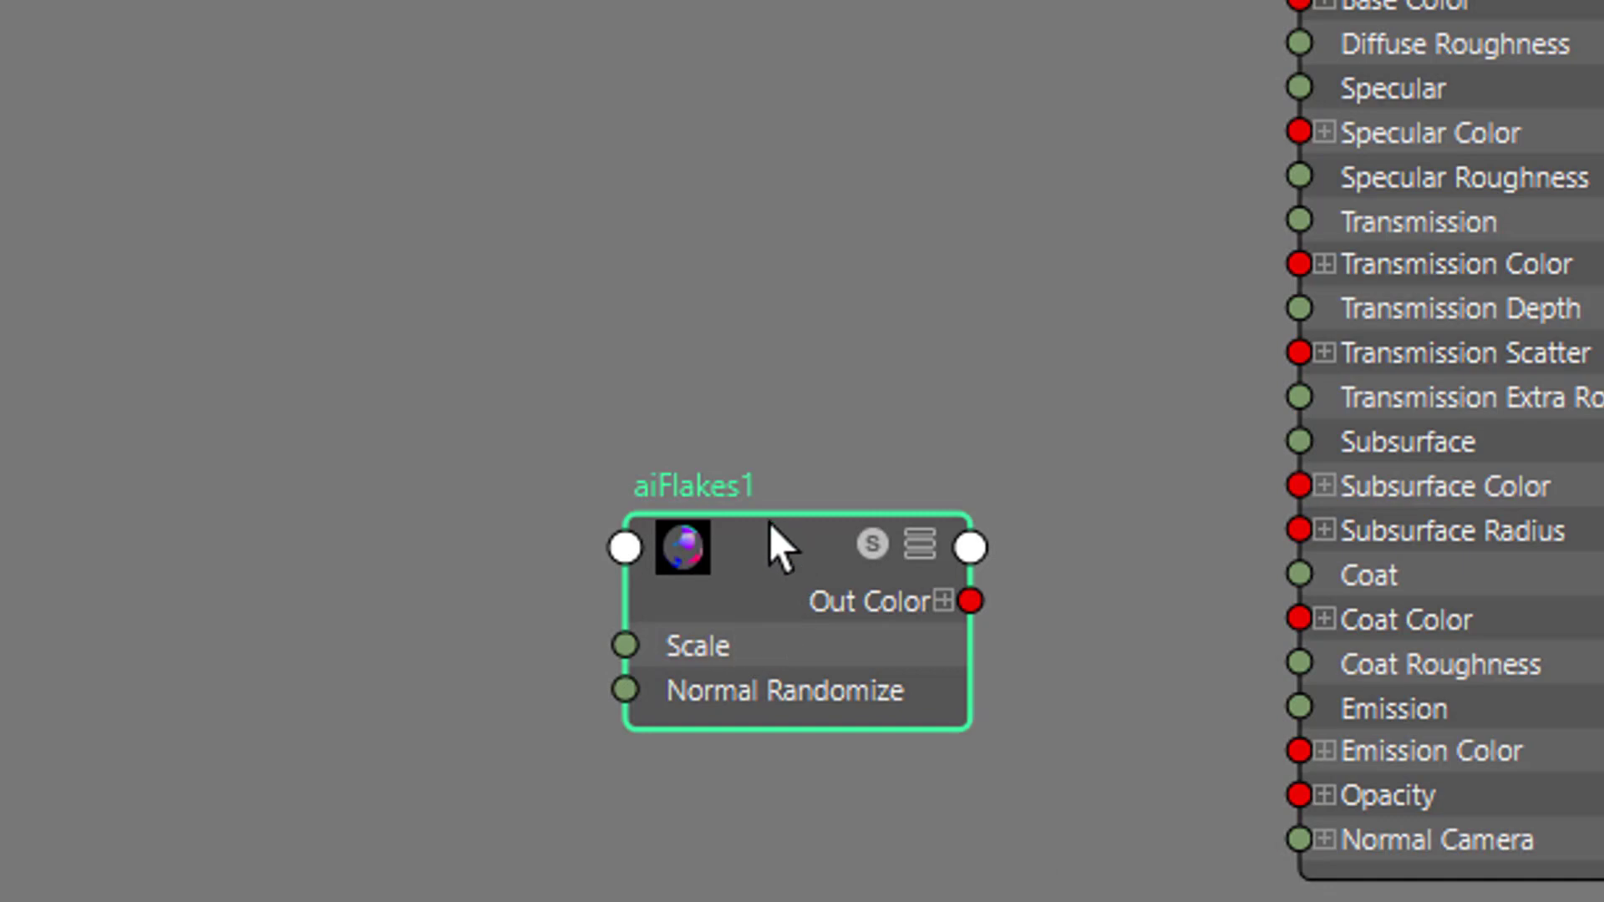
{"action": "left_click_drag", "start_coordinate": [770, 524], "coordinate": [298, 156]}
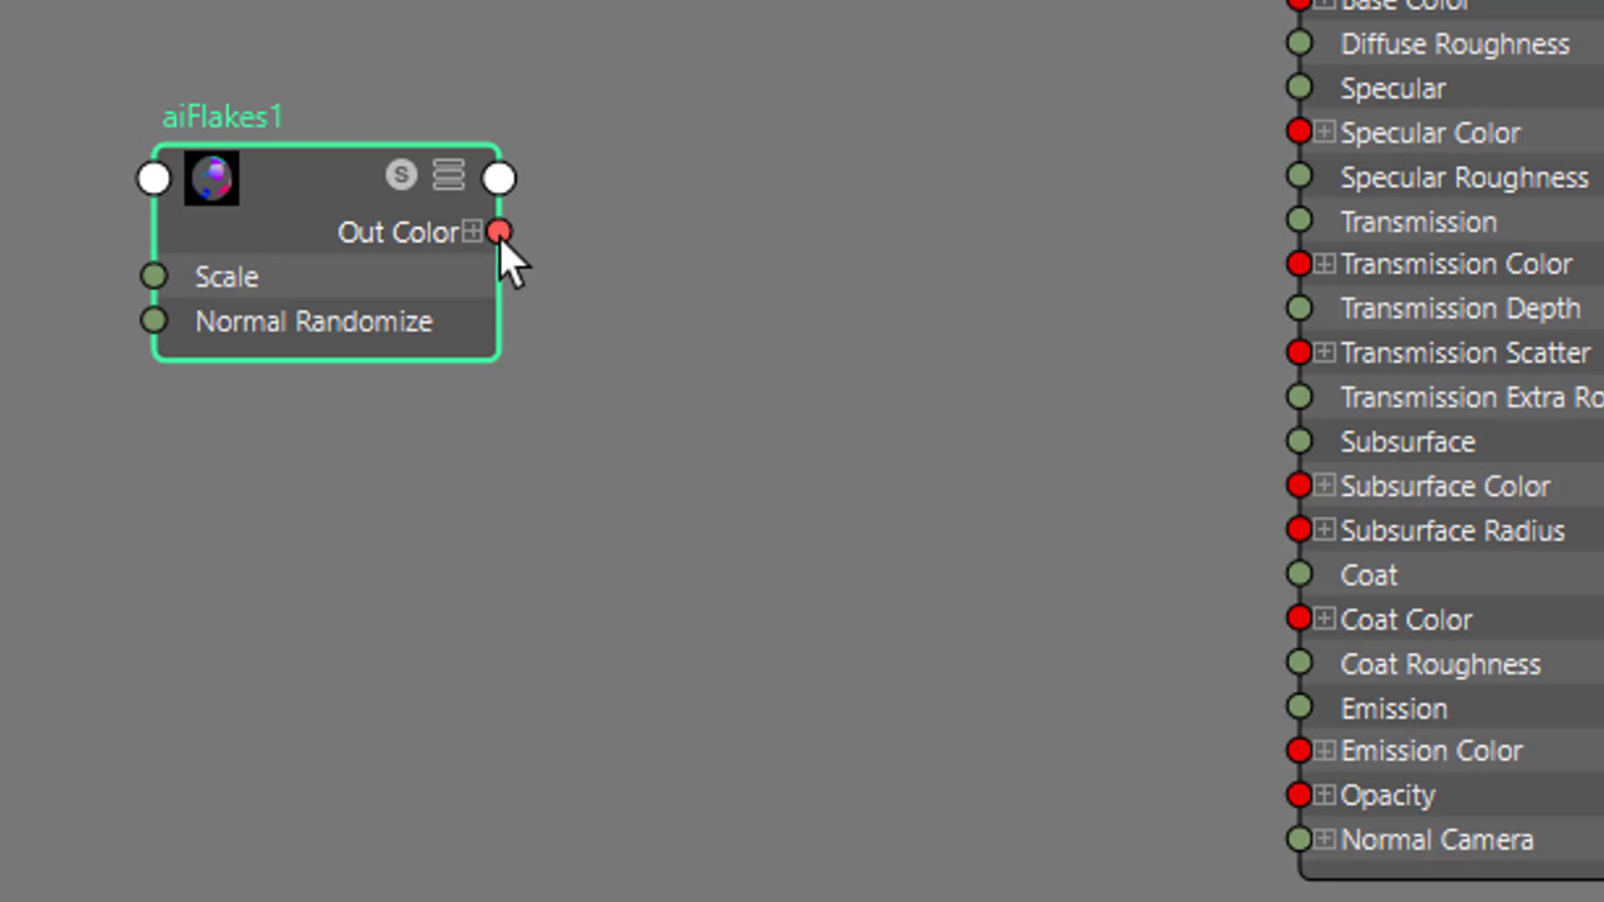
Step: Wire aiFlakes1 Out Color into Normal Camera, then drag Out Color onto the shader again
{"action": "left_click_drag", "start_coordinate": [499, 234], "coordinate": [1282, 837]}
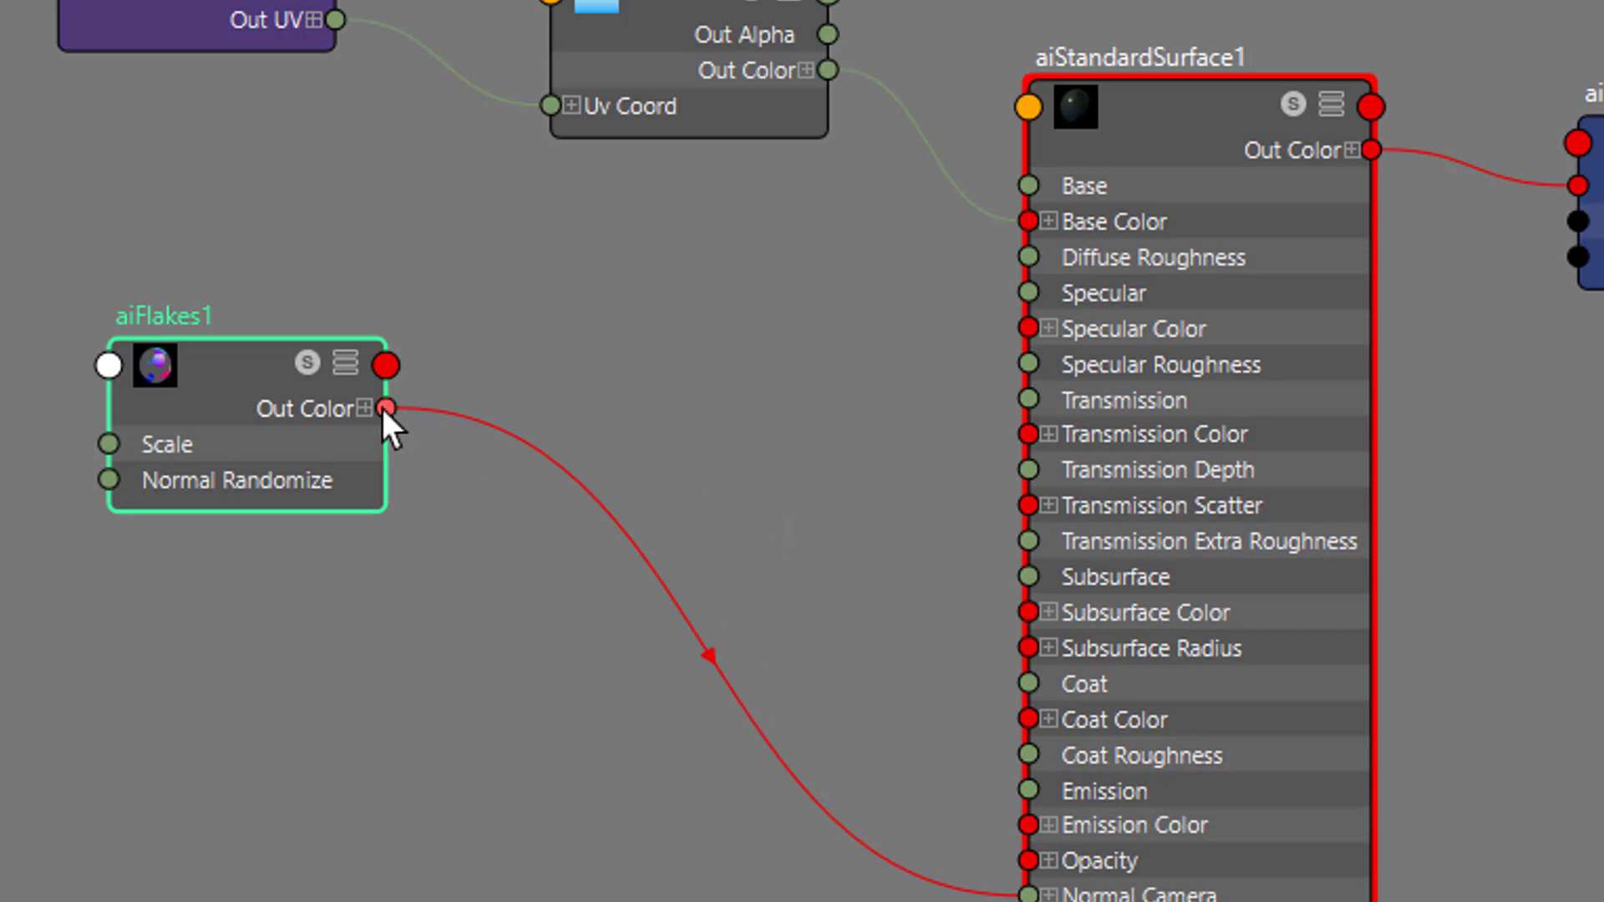
{"action": "left_click_drag", "start_coordinate": [385, 408], "coordinate": [1034, 104]}
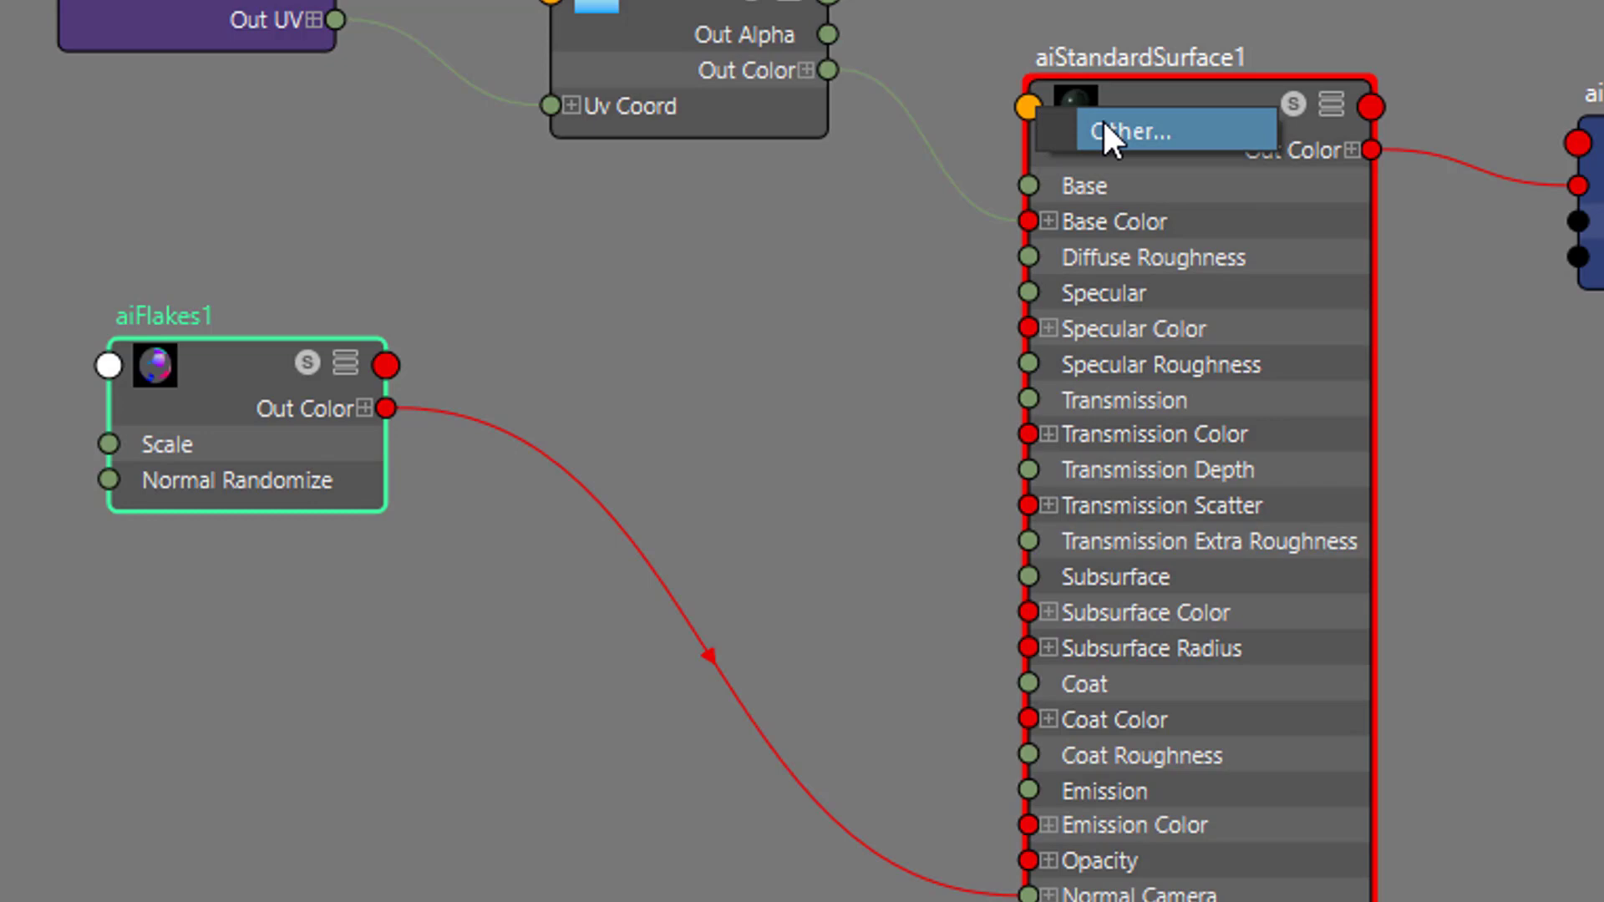
Step: Connect aiFlakes1 Out Color to aiStandardSurface1's coatNormal through the Other... input list
{"action": "left_click", "coordinate": [1168, 135]}
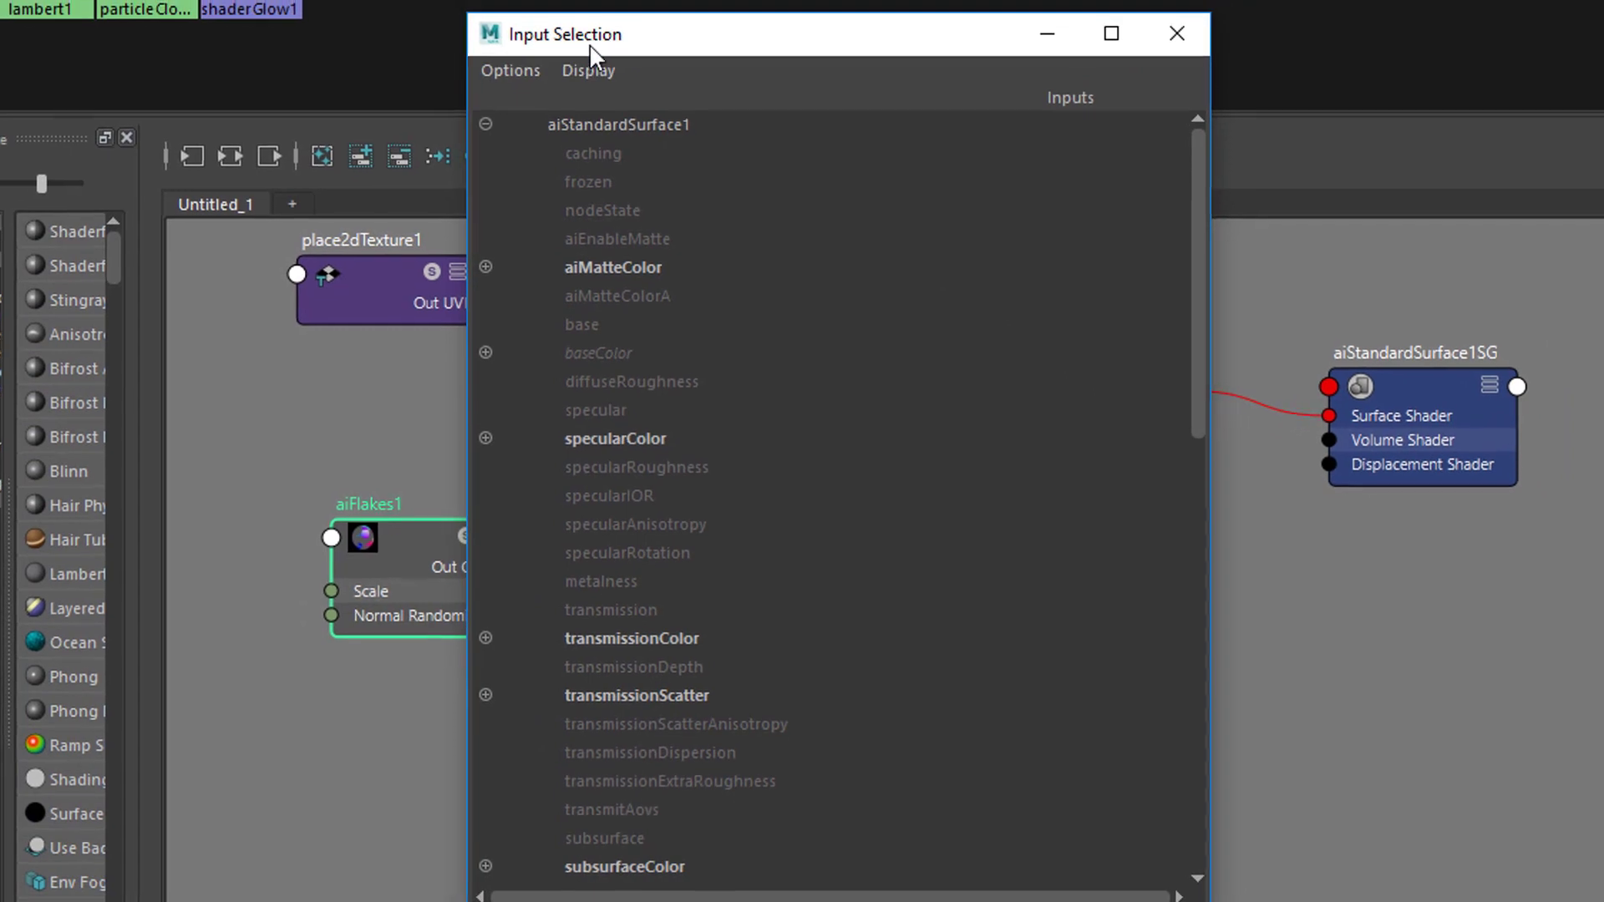
{"action": "left_click_drag", "start_coordinate": [673, 54], "coordinate": [638, 119]}
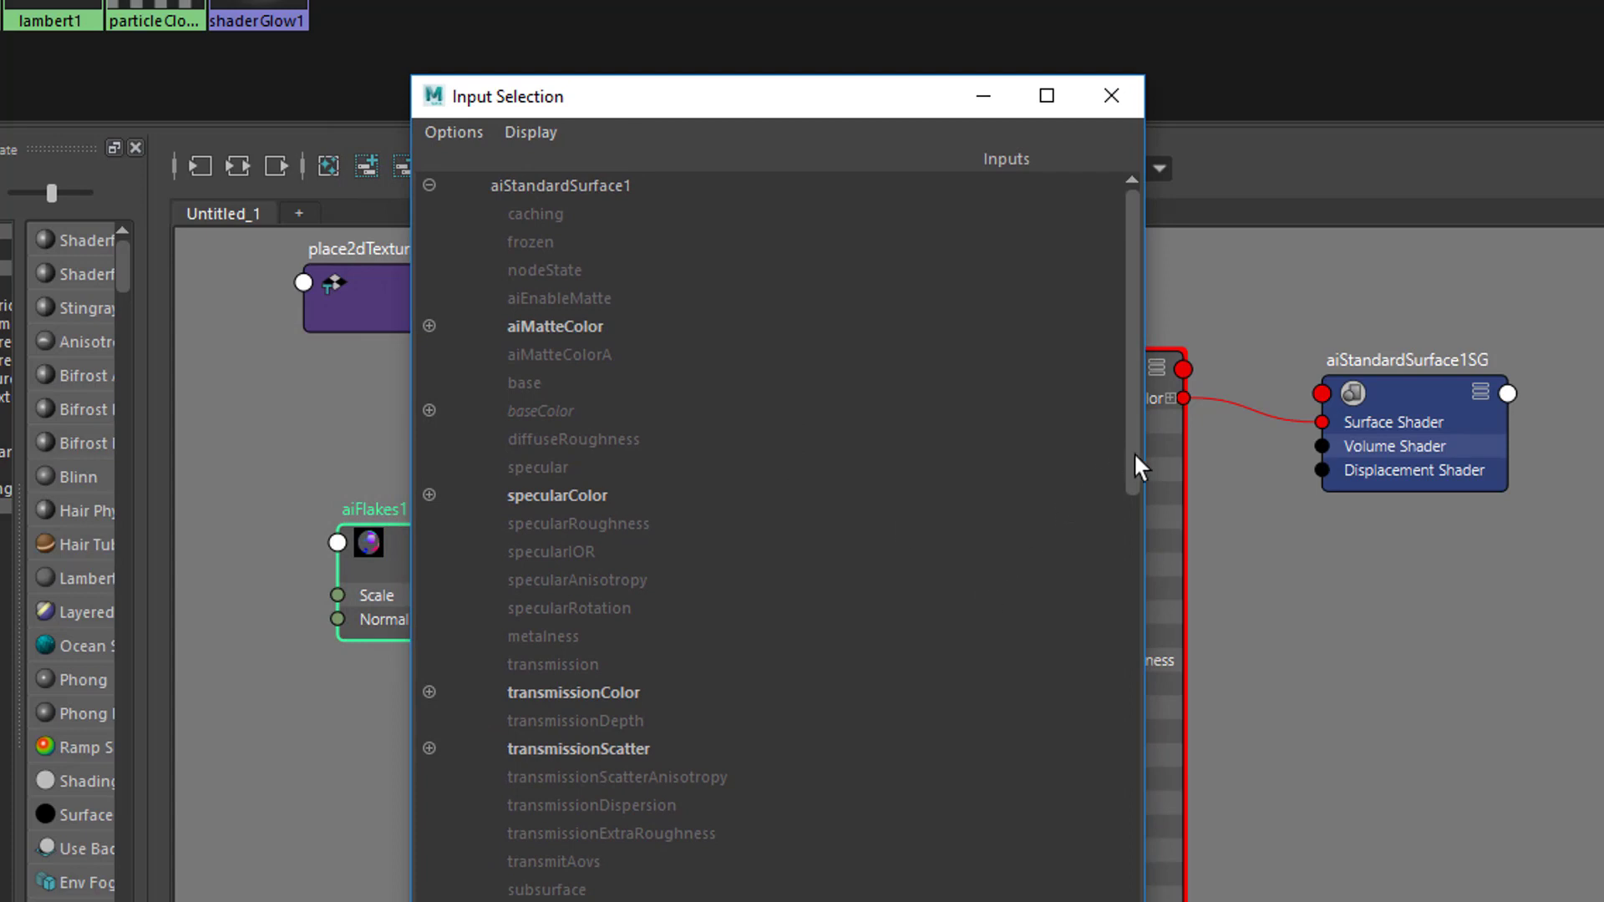
{"action": "left_click_drag", "start_coordinate": [1135, 465], "coordinate": [1123, 652]}
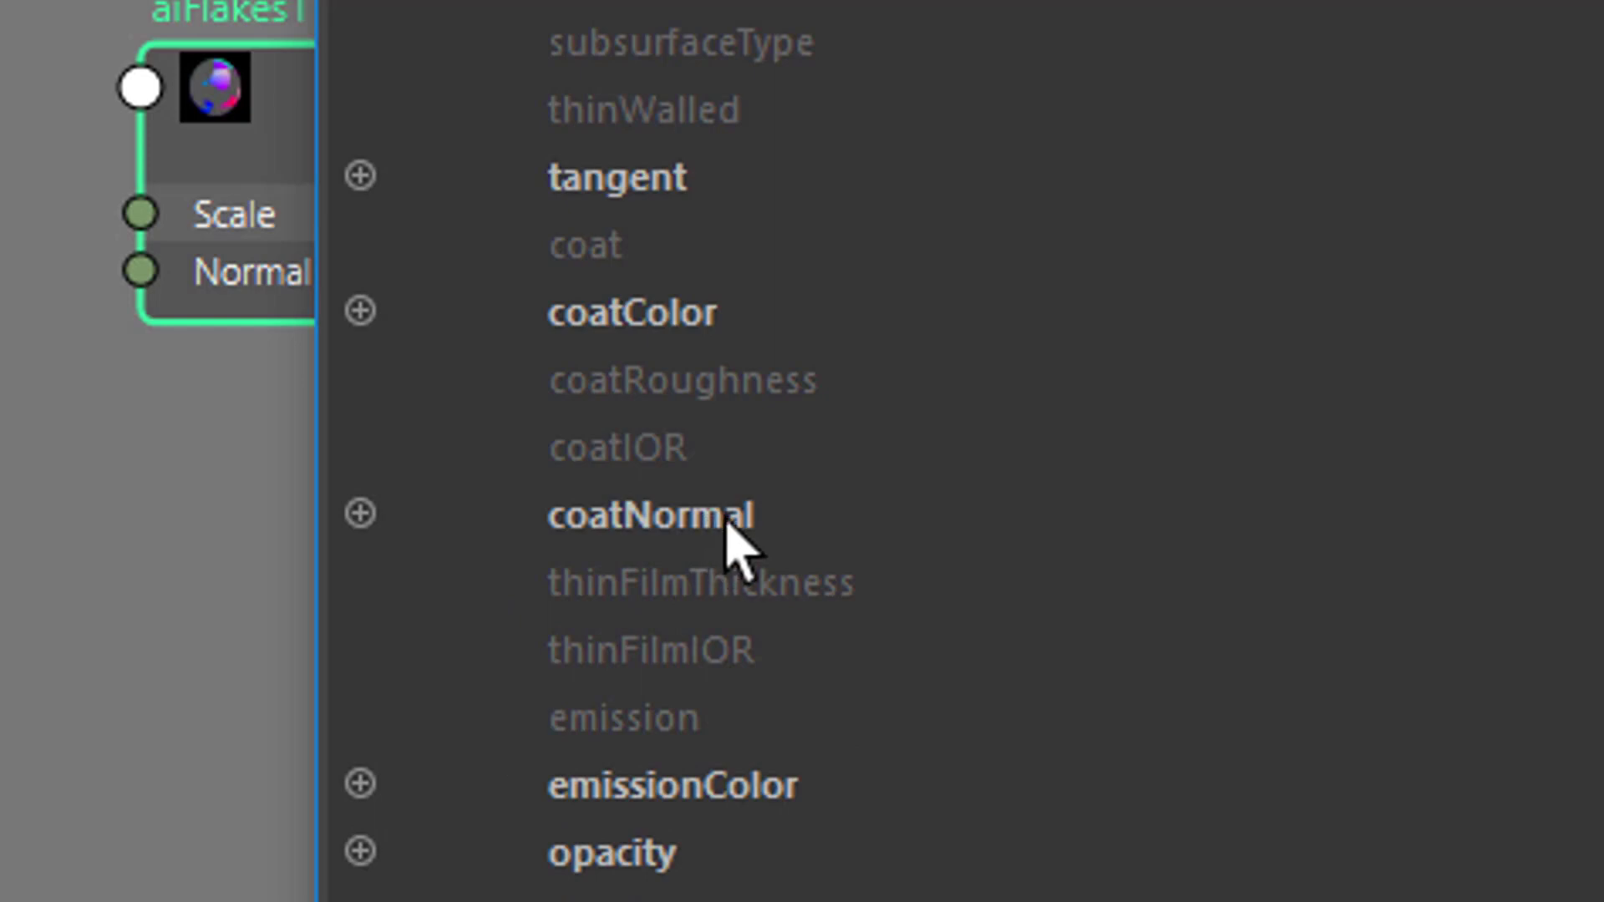
{"action": "left_click", "coordinate": [726, 524]}
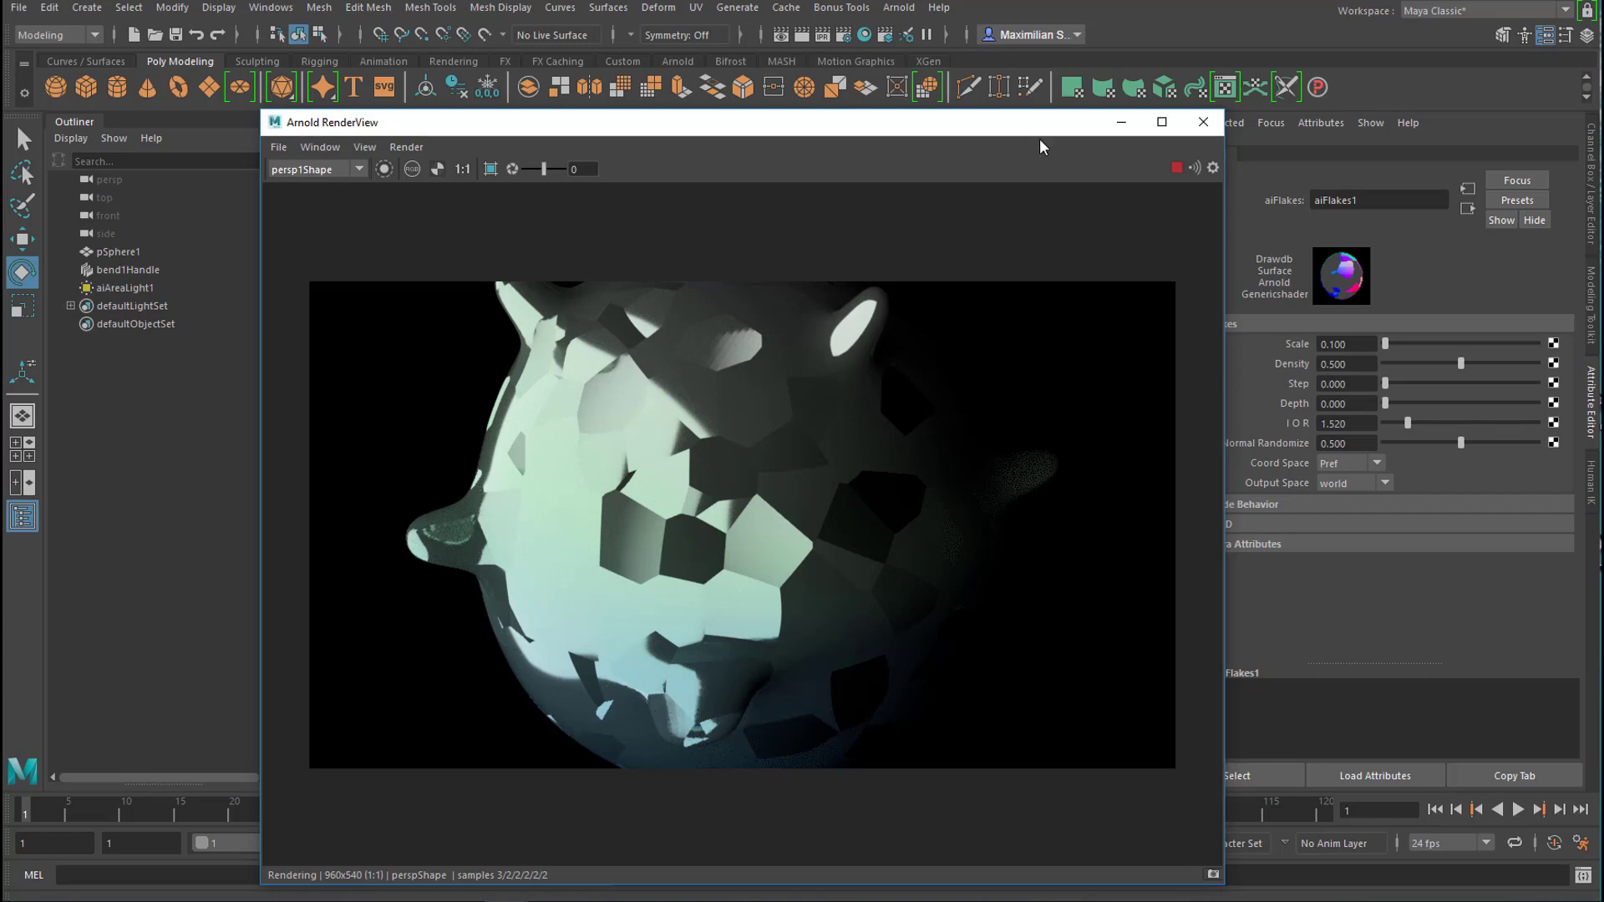
Step: Move the Arnold RenderView aside to reveal aiFlakes1's Scale 0.100 and Density 0.500 settings
{"action": "left_click_drag", "start_coordinate": [1018, 135], "coordinate": [869, 71]}
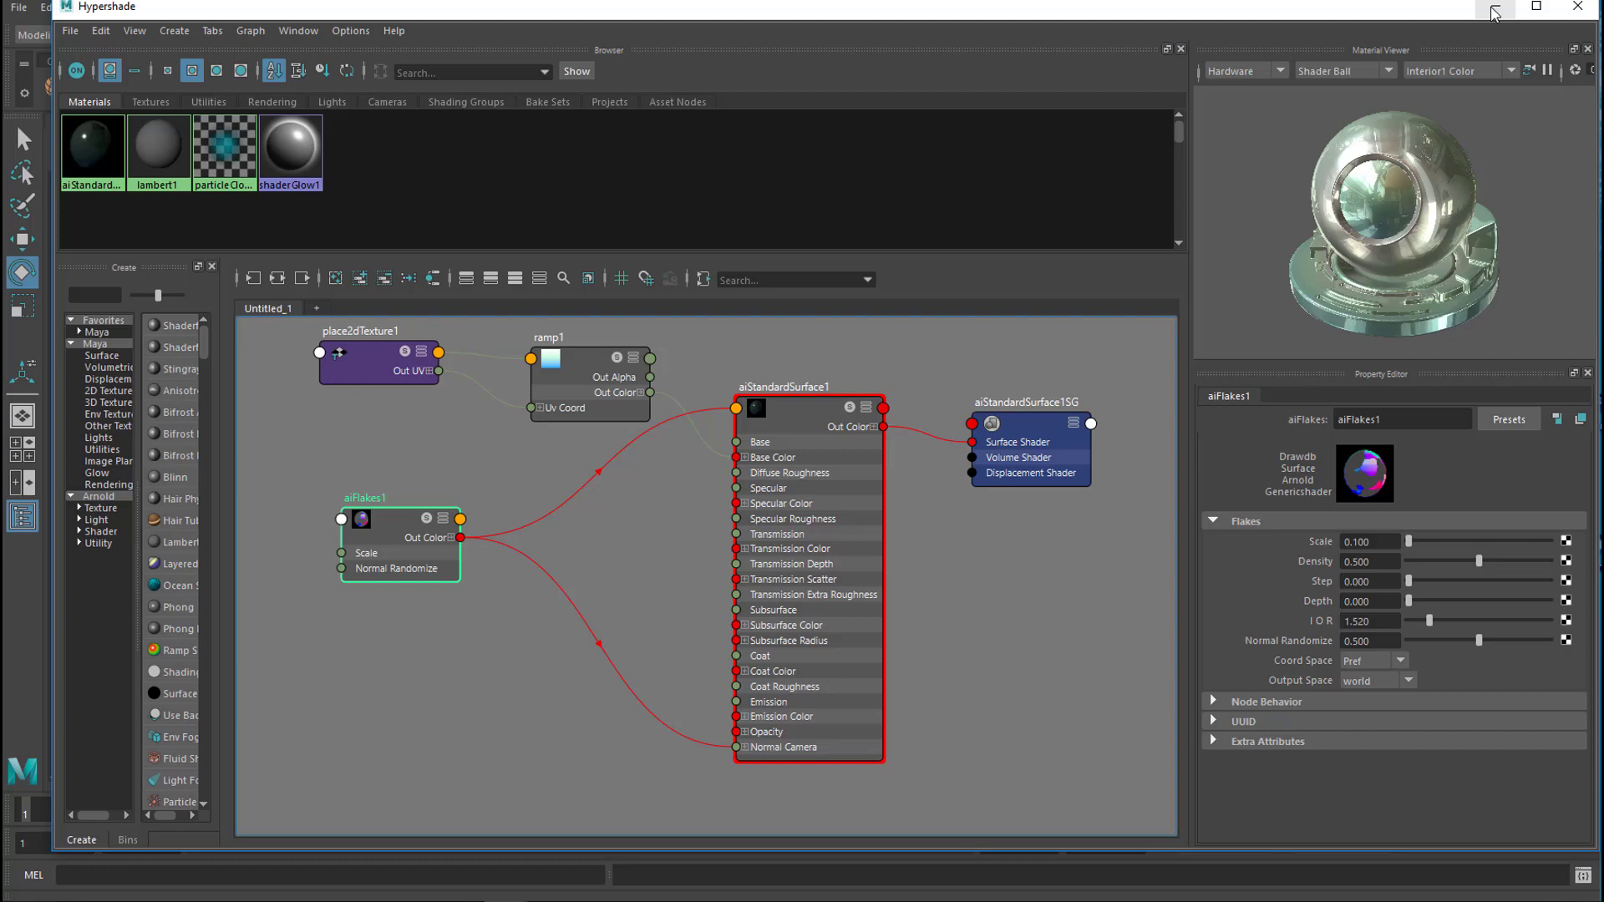
Step: Close the Hypershade, set aiFlakes1 Scale to 0.010, then shorten it toward 0.001
{"action": "left_click", "coordinate": [1497, 7]}
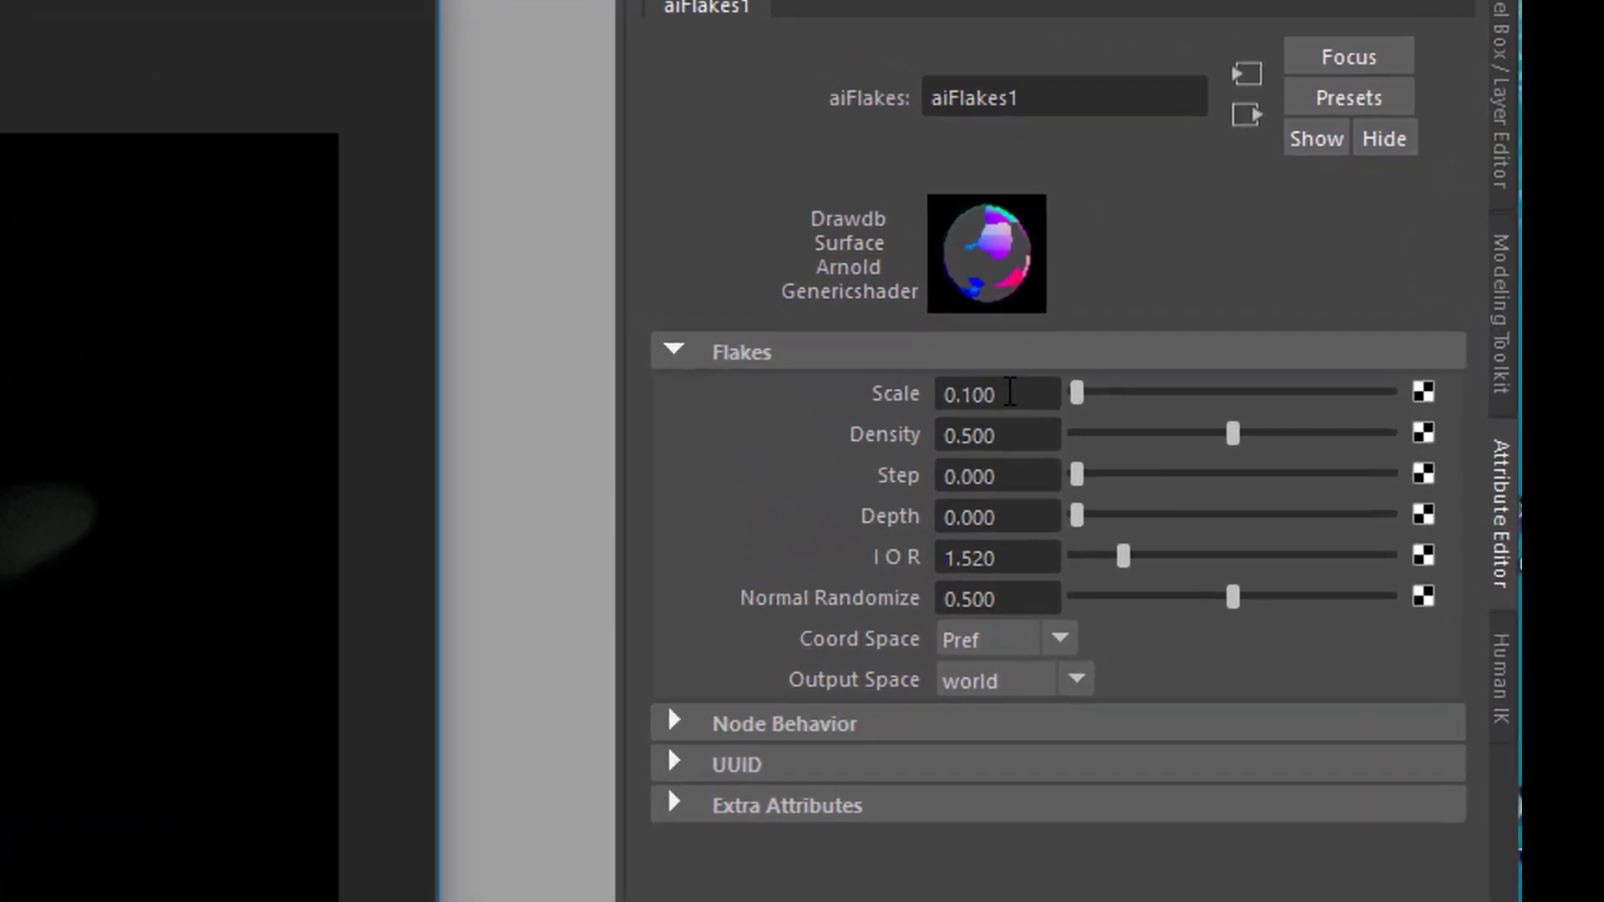
{"action": "left_click", "coordinate": [1009, 392]}
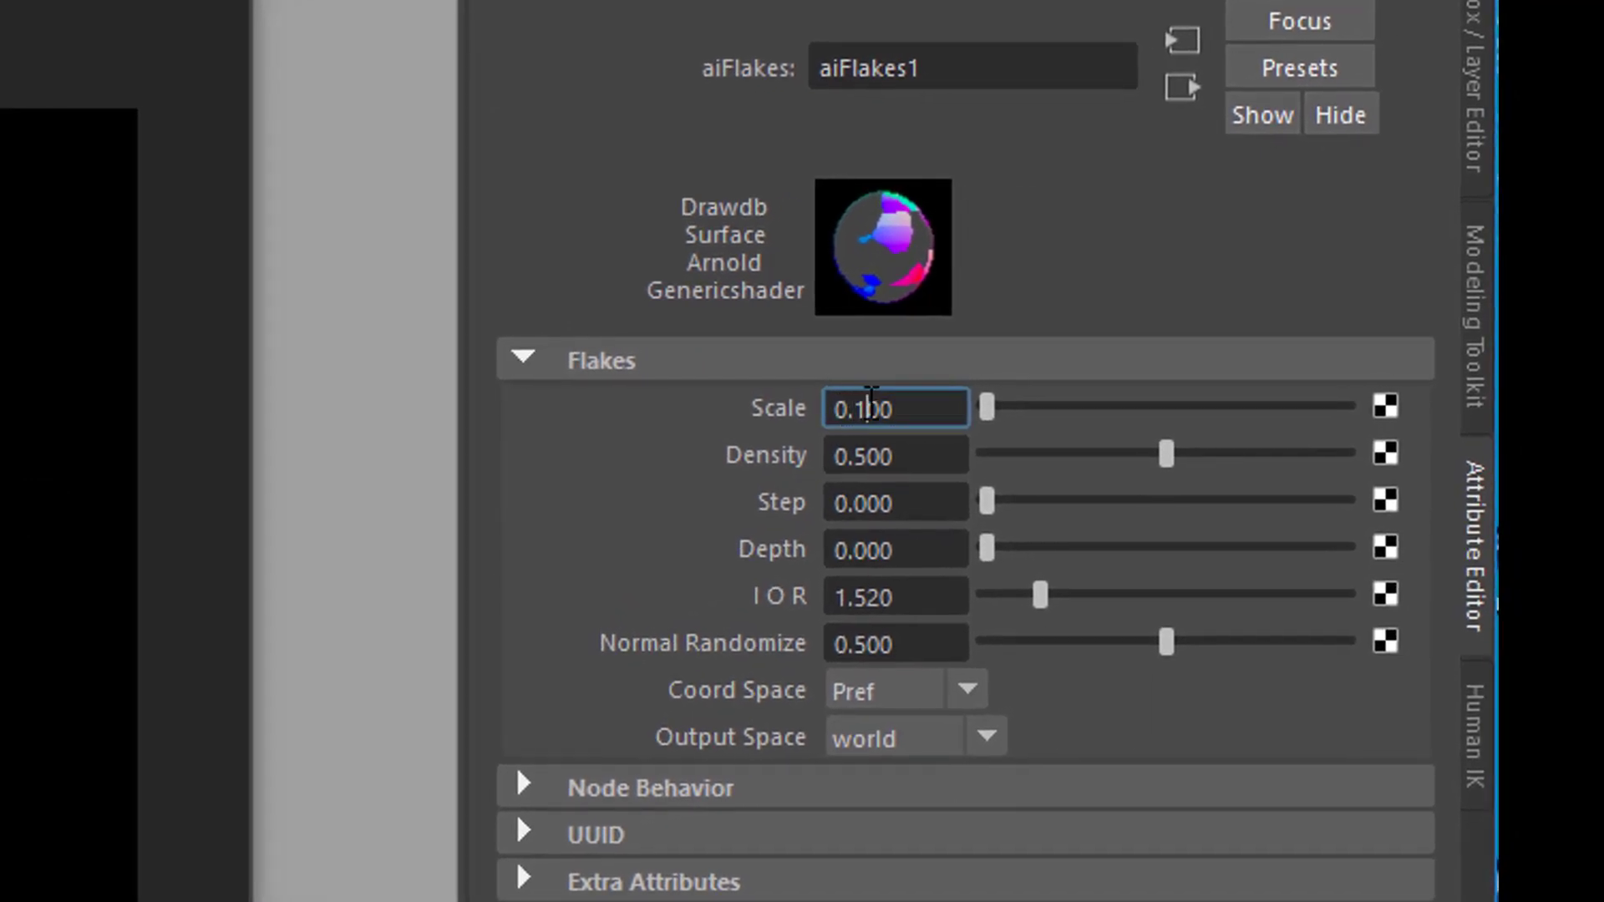
{"action": "left_click_drag", "start_coordinate": [869, 409], "coordinate": [909, 336]}
{"action": "key", "text": "BackSpace"}
{"action": "key", "text": "BackSpace"}
{"action": "type", "text": "010"}
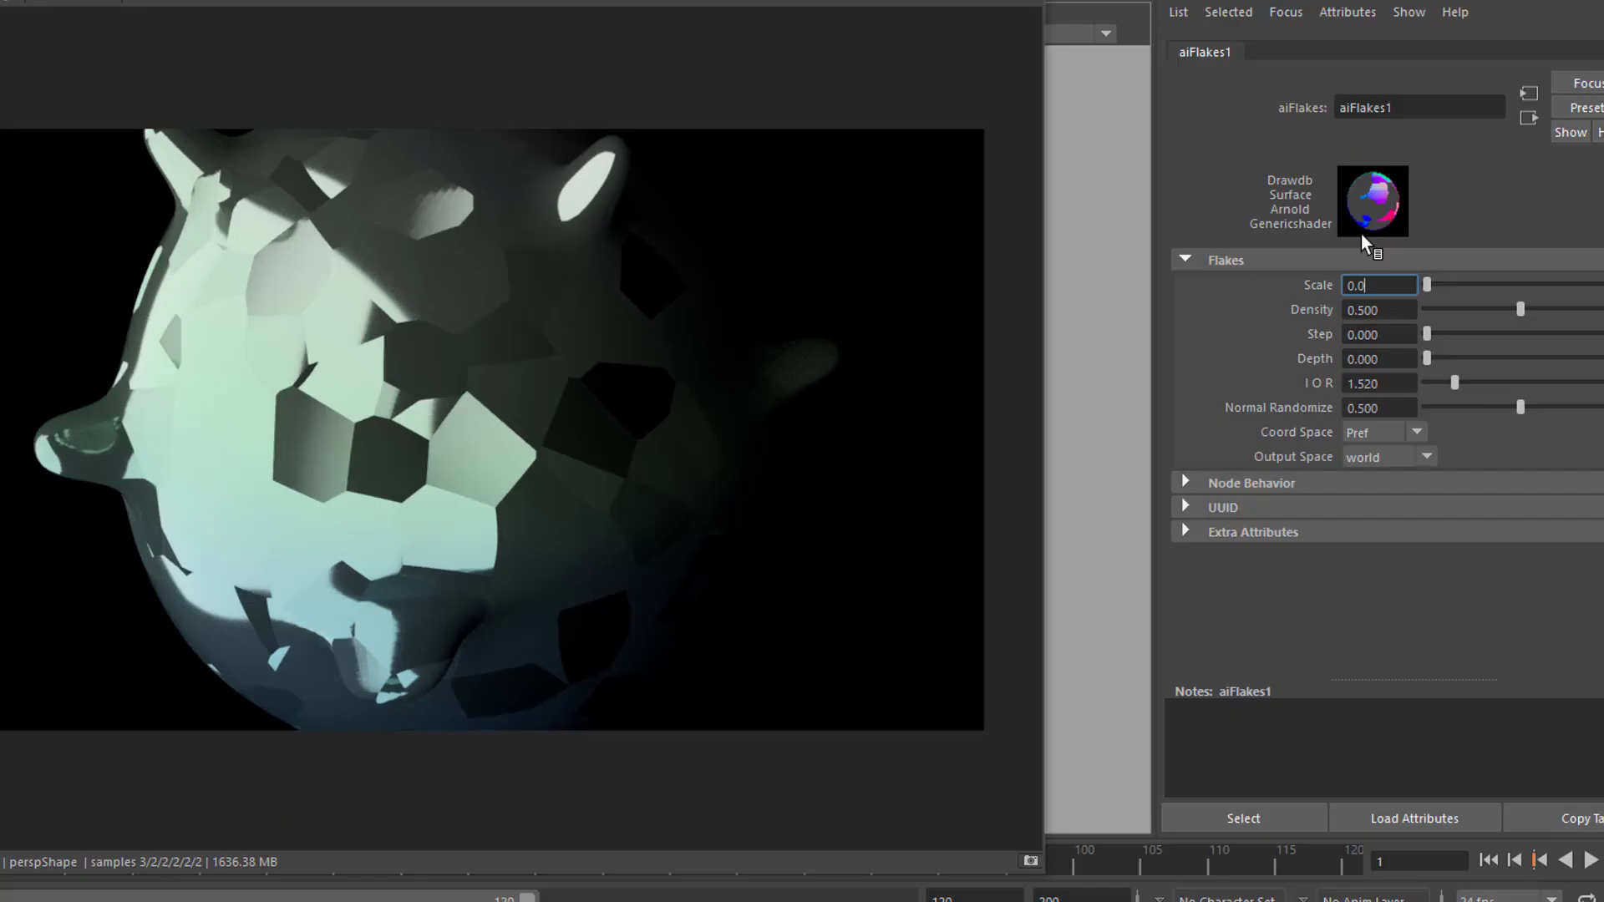
{"action": "key", "text": "Return"}
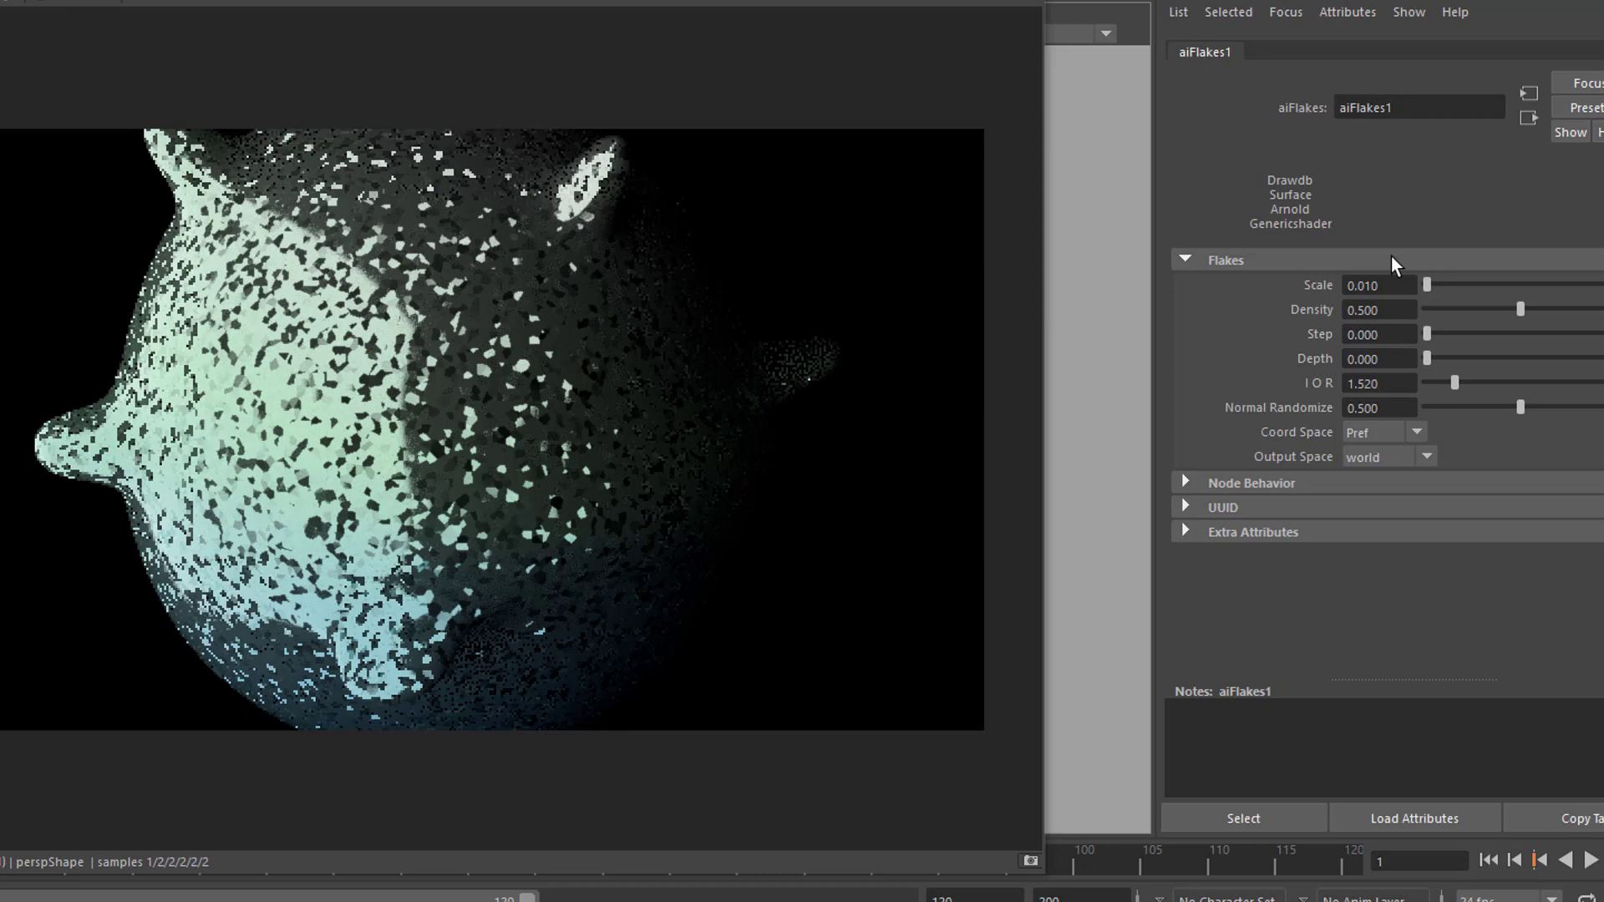
{"action": "left_click", "coordinate": [1387, 285]}
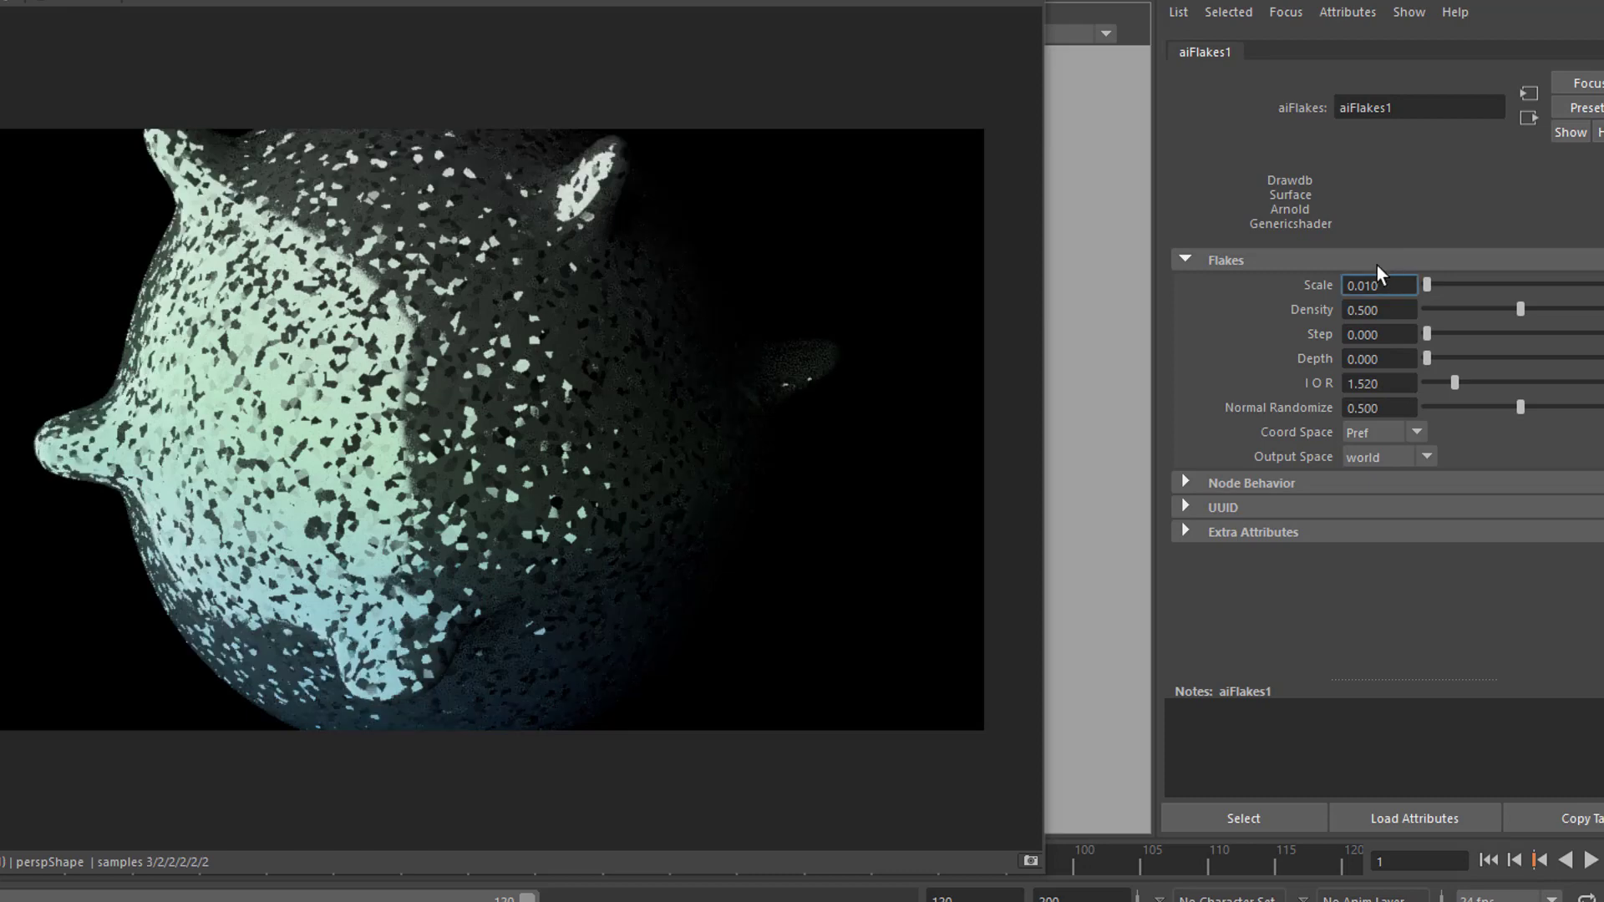
{"action": "key", "text": "BackSpace"}
{"action": "key", "text": "BackSpace"}
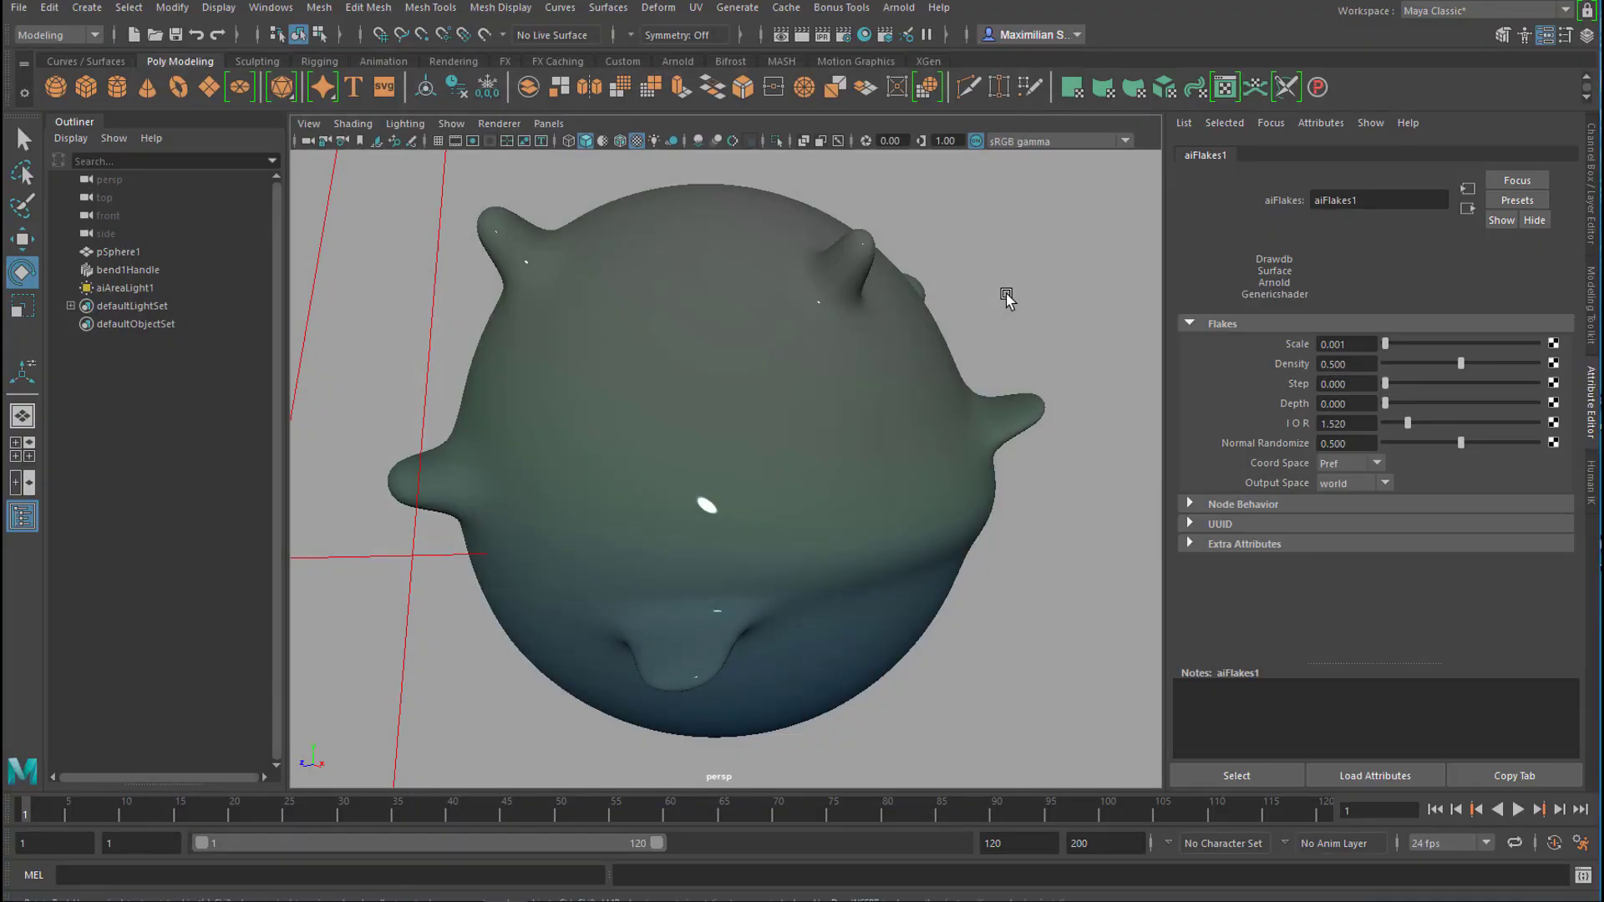
Step: Add an Arnold Skydome Light and start an Arnold render of the scene
{"action": "left_click", "coordinate": [899, 7]}
{"action": "mouse_move", "coordinate": [937, 96]}
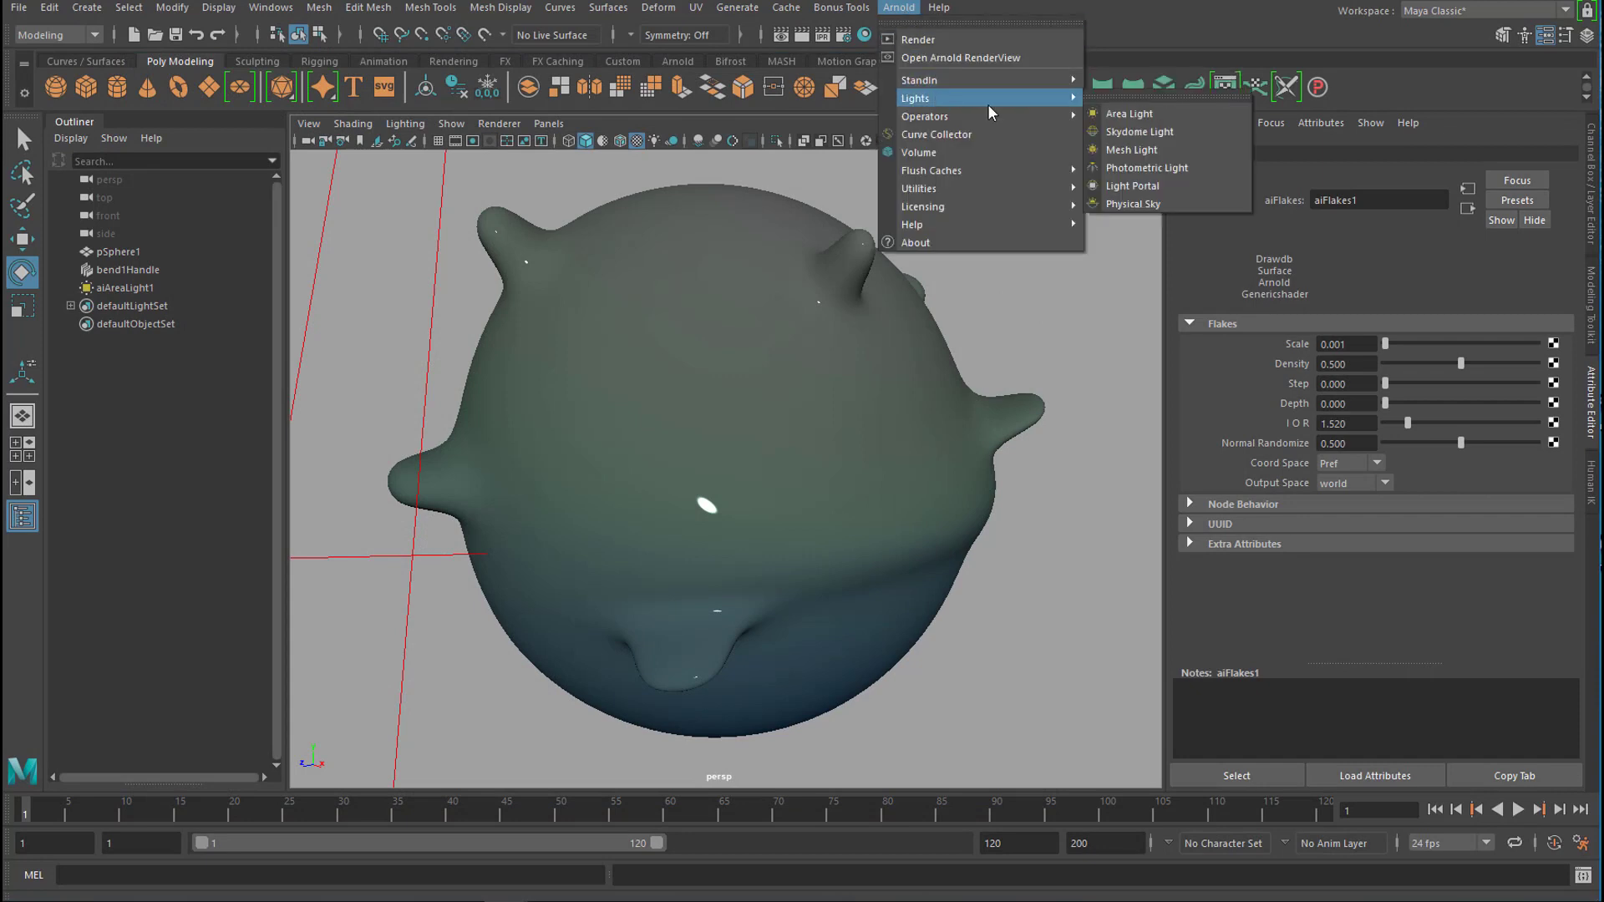
{"action": "left_click", "coordinate": [1181, 133]}
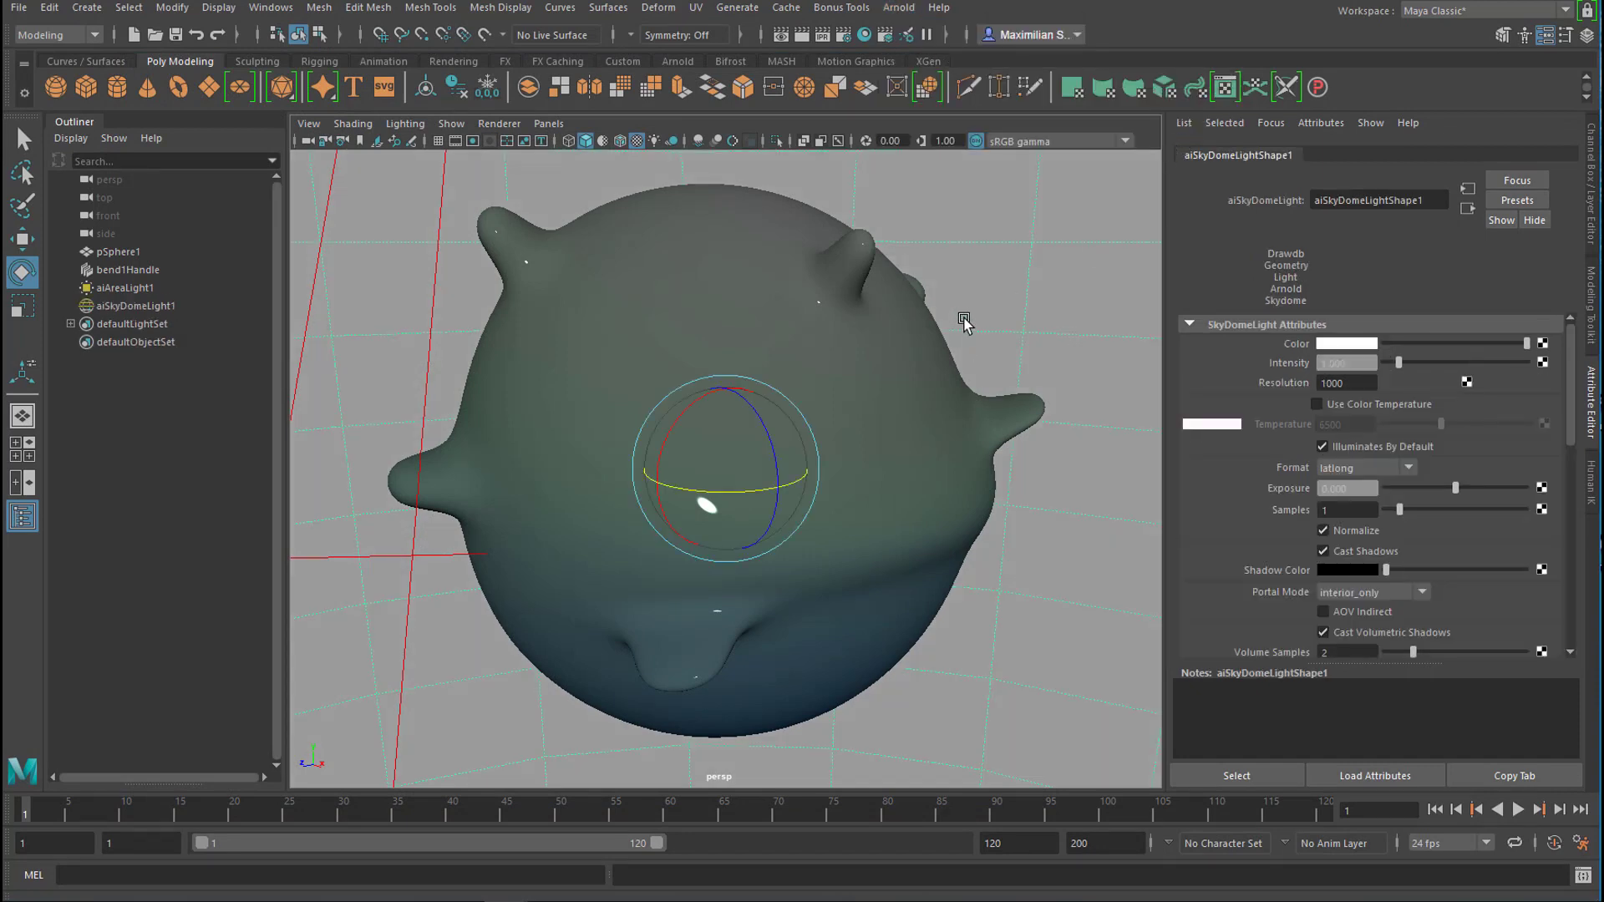
{"action": "left_click", "coordinate": [899, 8]}
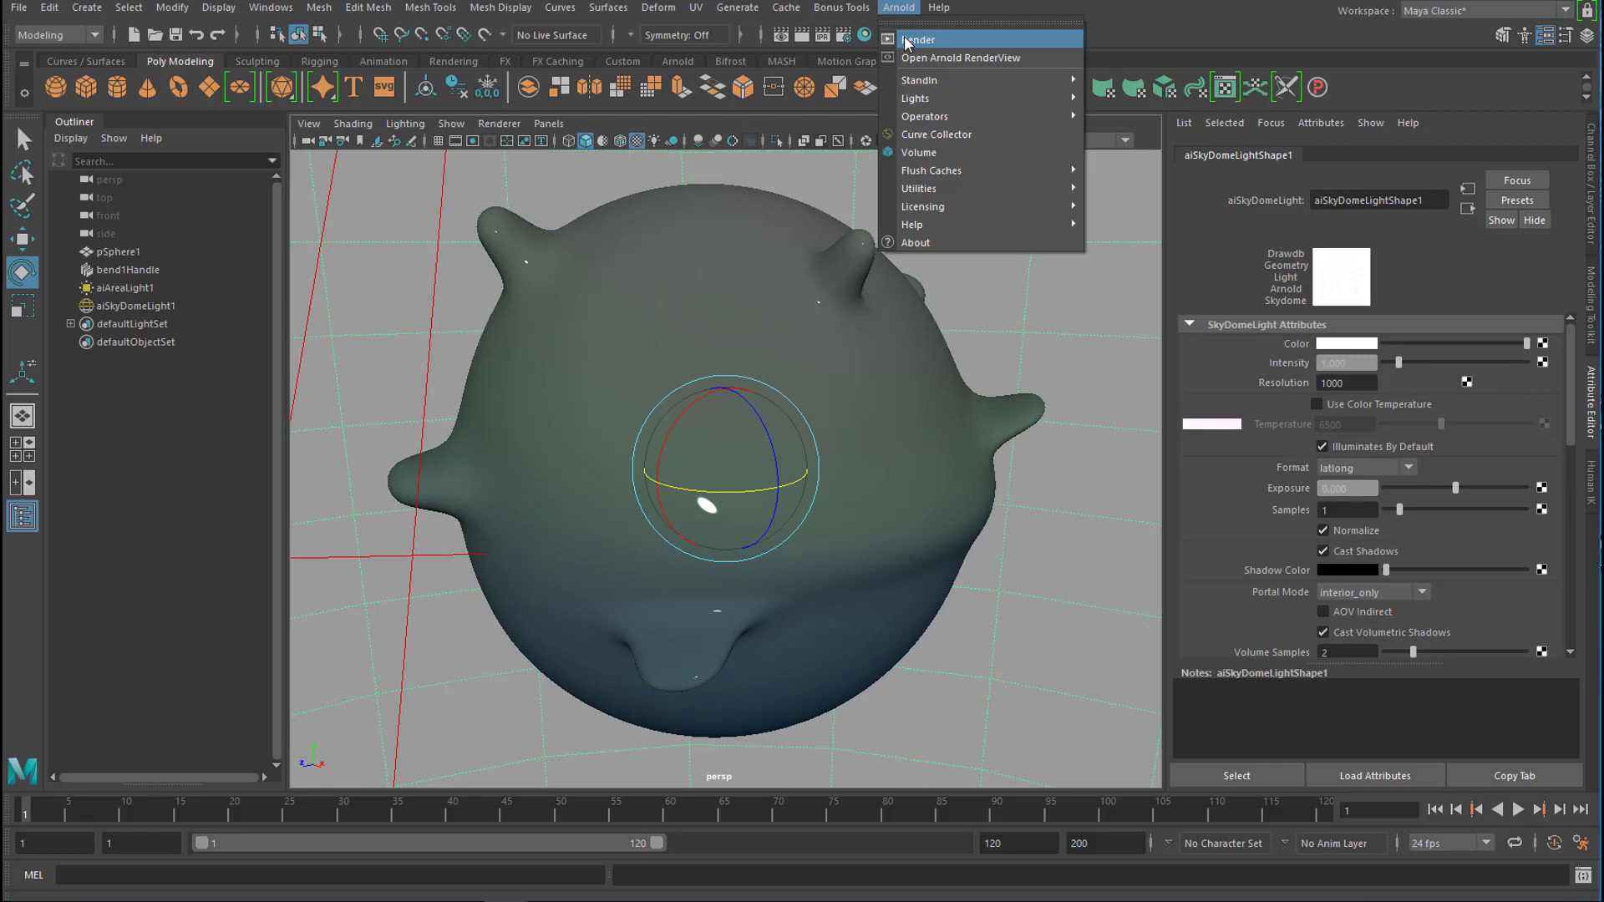
{"action": "left_click", "coordinate": [907, 39]}
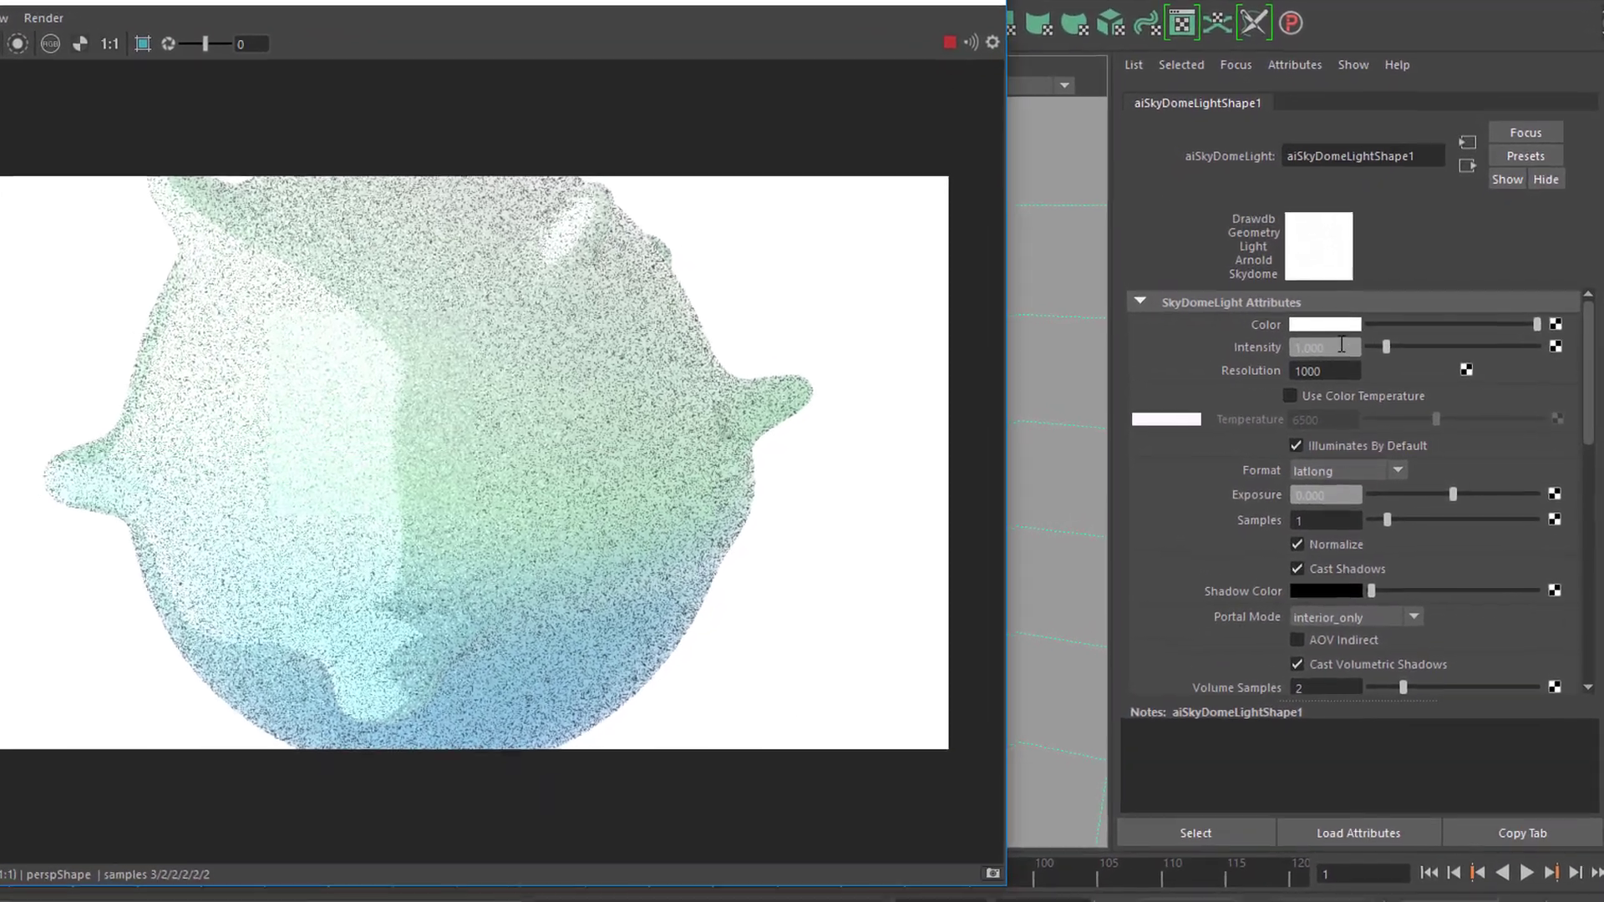
Step: Set the skydome light's Intensity to 0.2
{"action": "left_click_drag", "start_coordinate": [1358, 363], "coordinate": [1283, 360]}
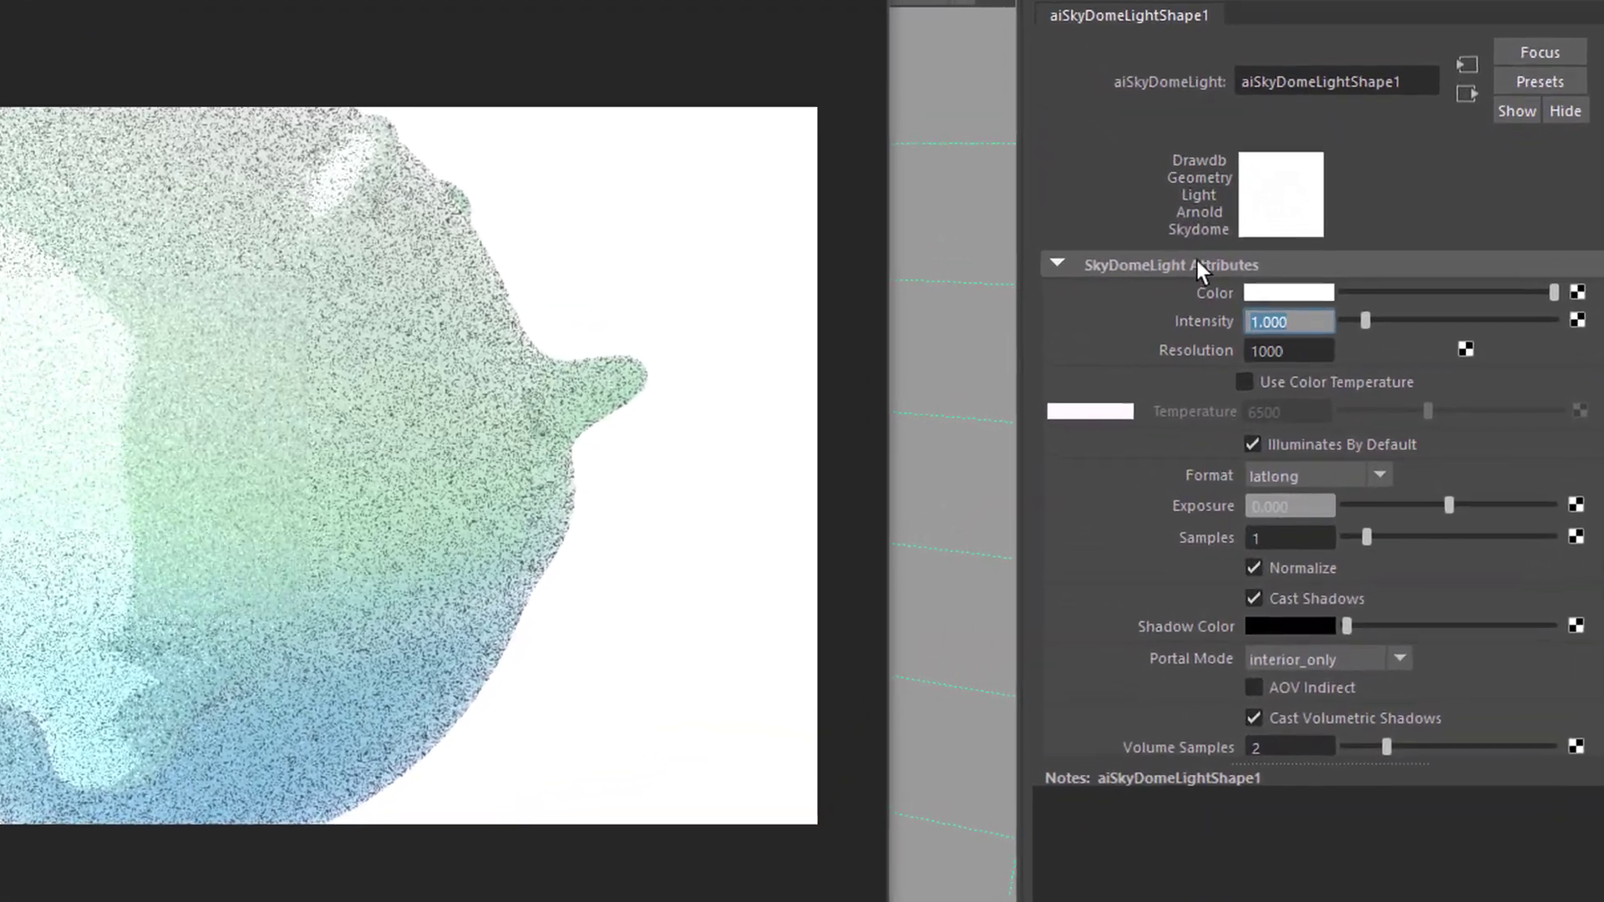
{"action": "type", "text": "0.2"}
{"action": "key", "text": "Return"}
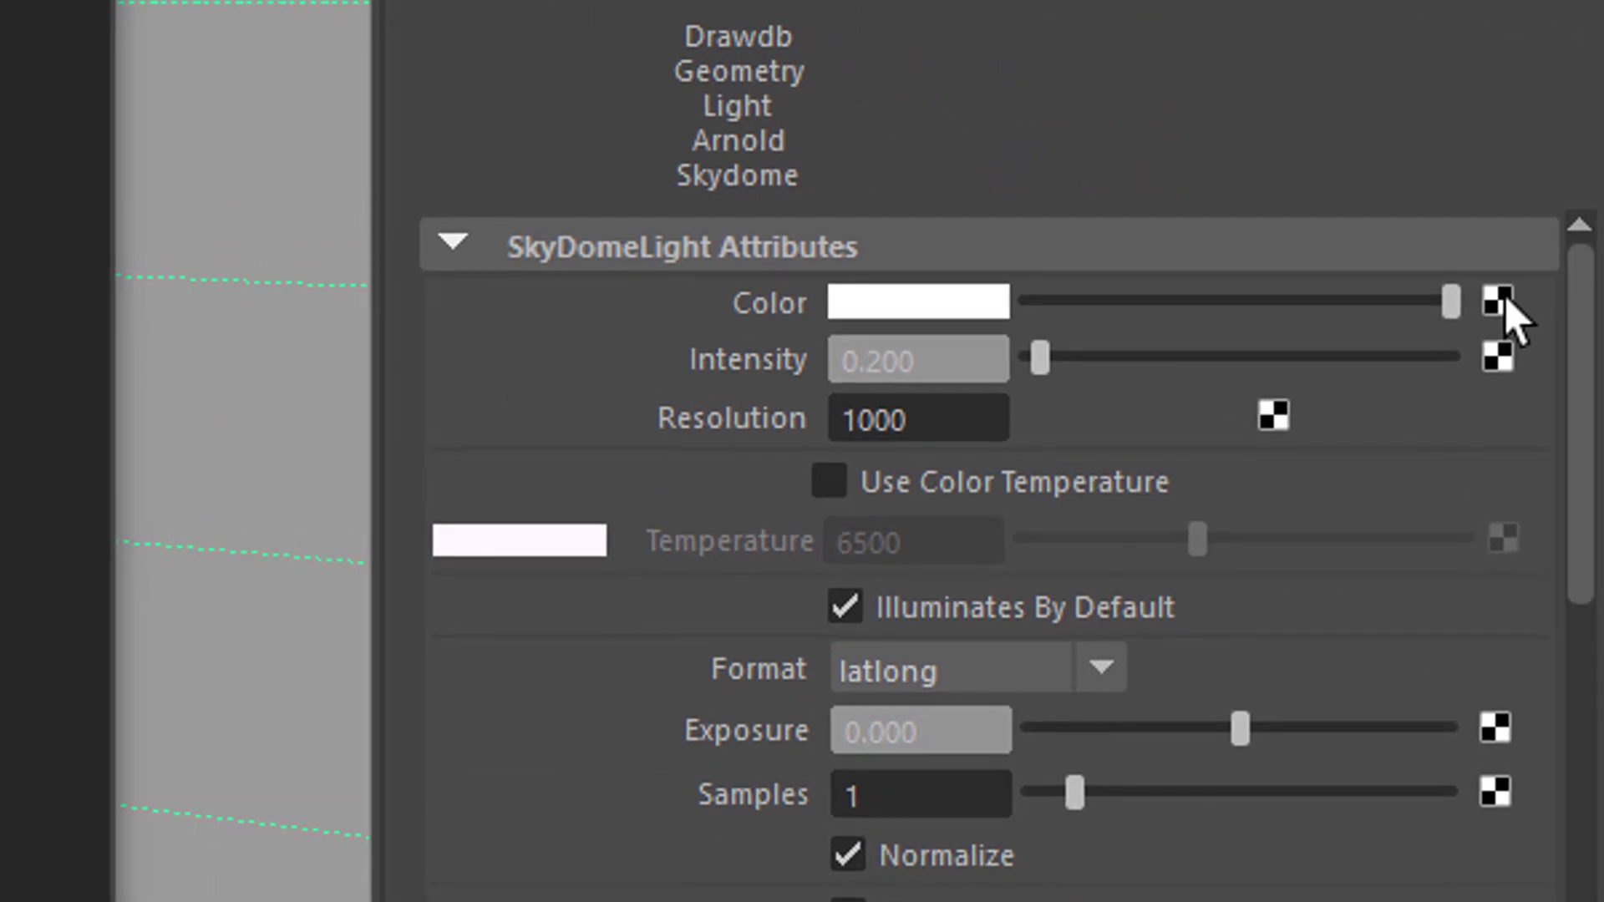
Step: Map a File texture to the skydome Color and select cayley_interior_1k.hdr as its image
{"action": "left_click", "coordinate": [1500, 302]}
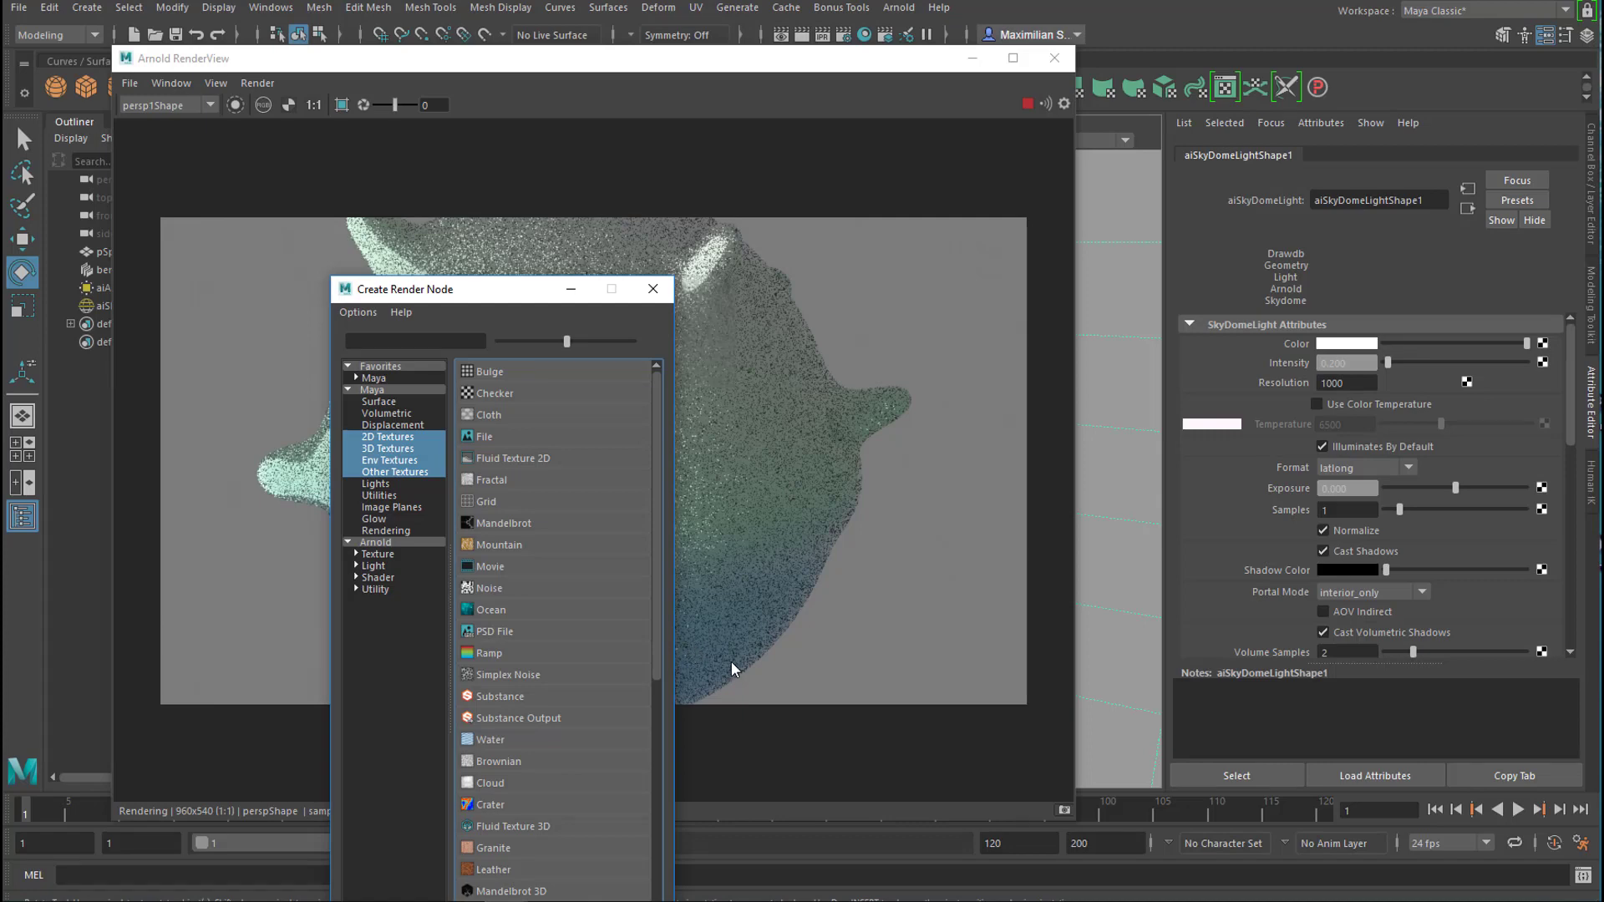
{"action": "left_click", "coordinate": [483, 436]}
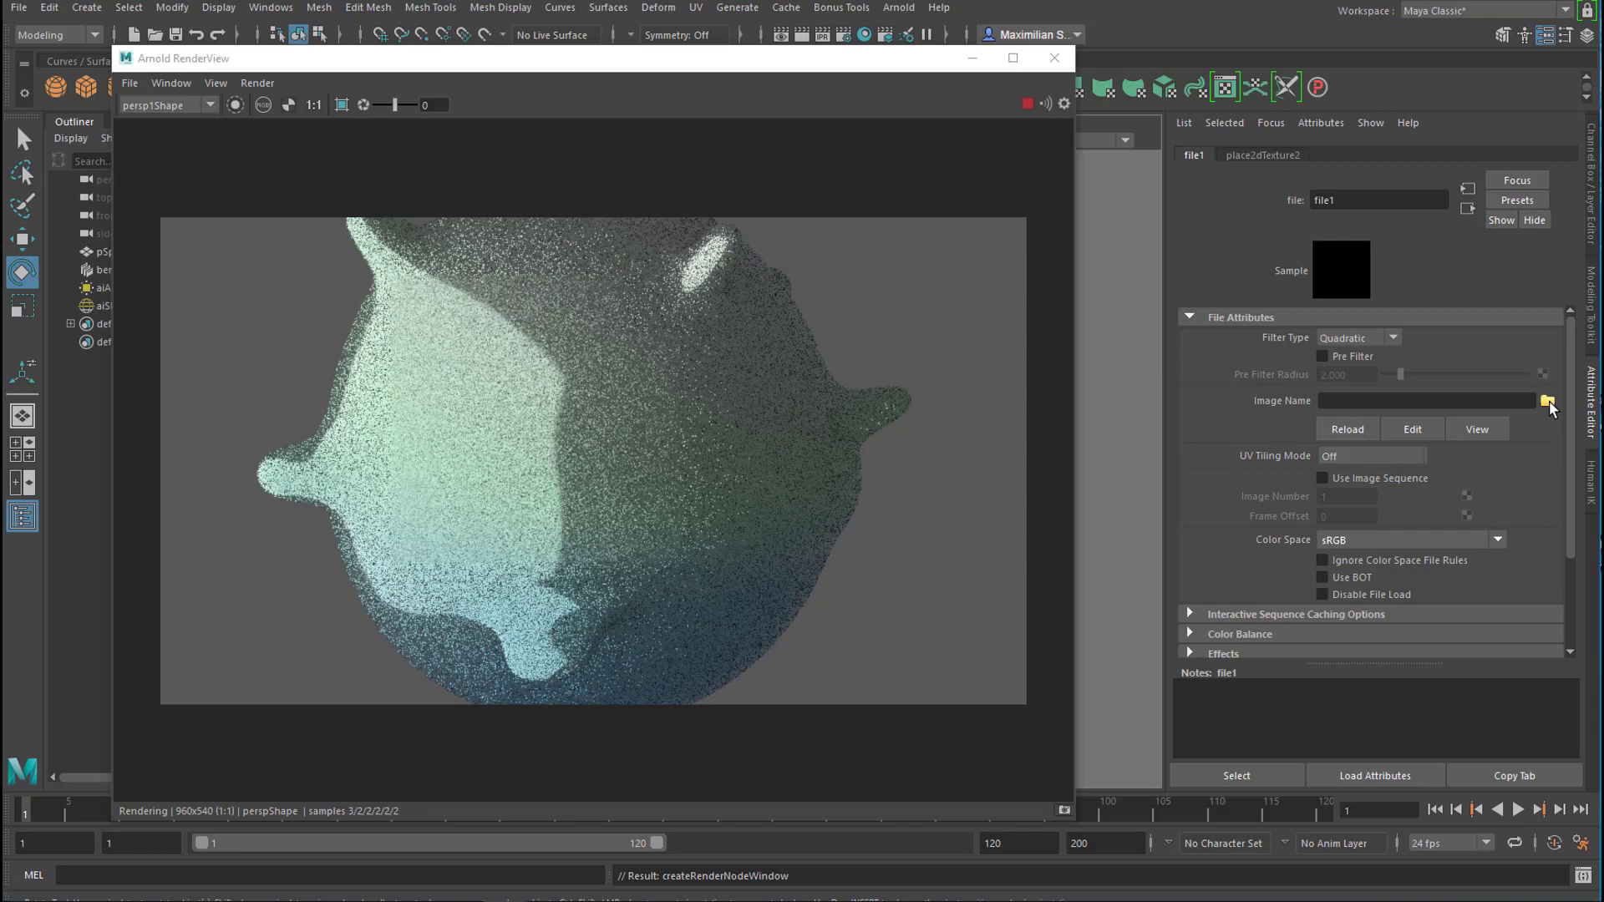
{"action": "left_click", "coordinate": [1548, 401]}
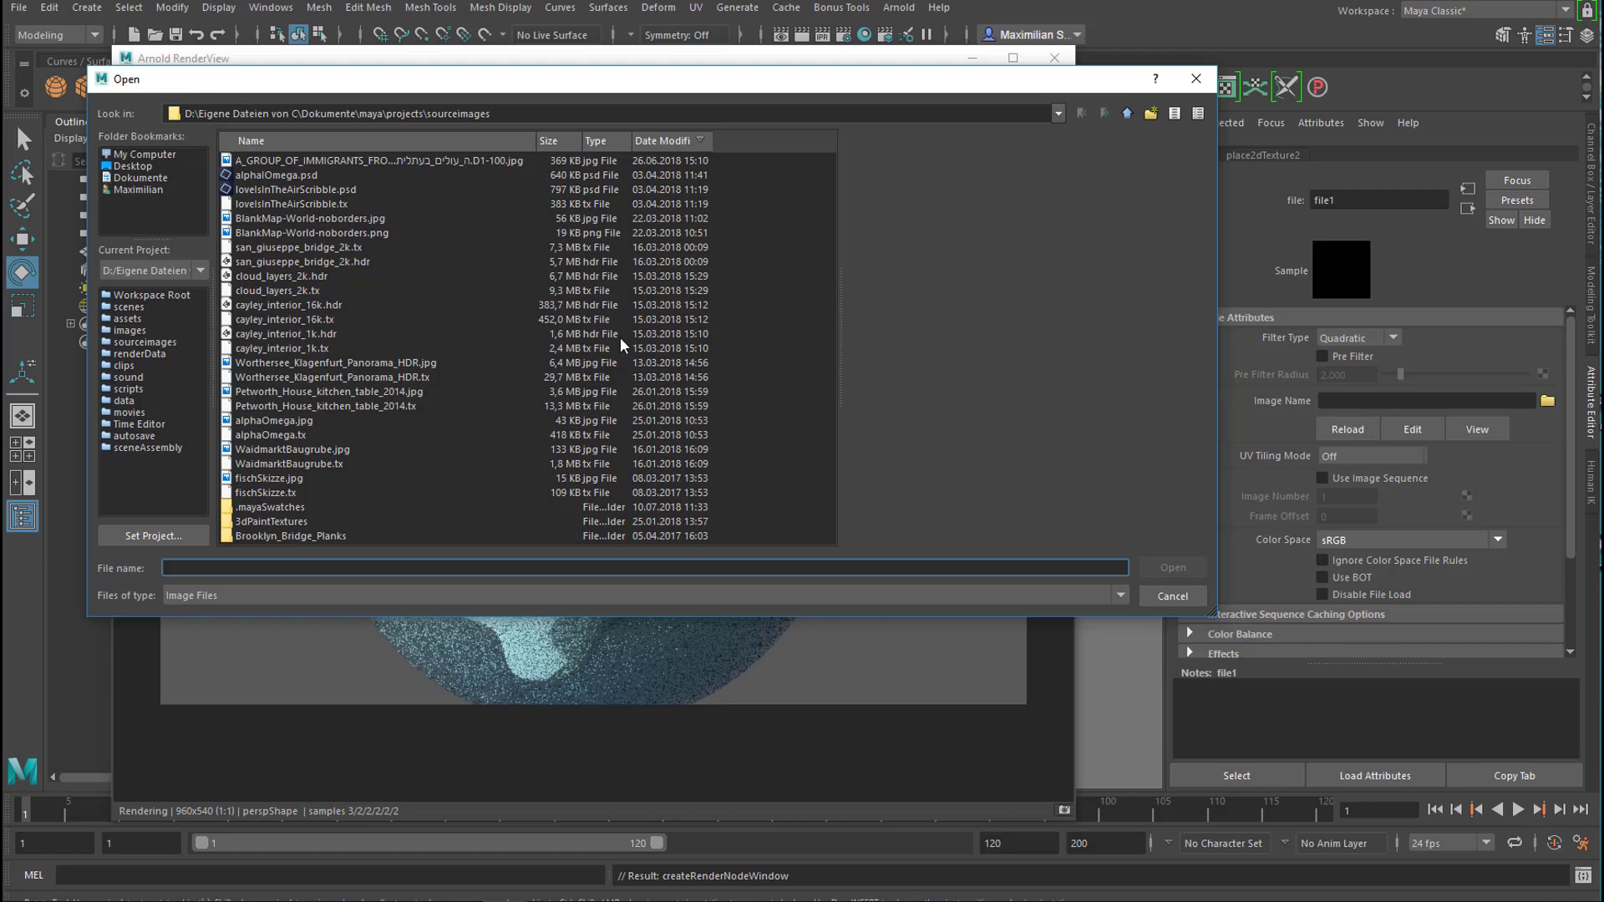
{"action": "left_click", "coordinate": [333, 334]}
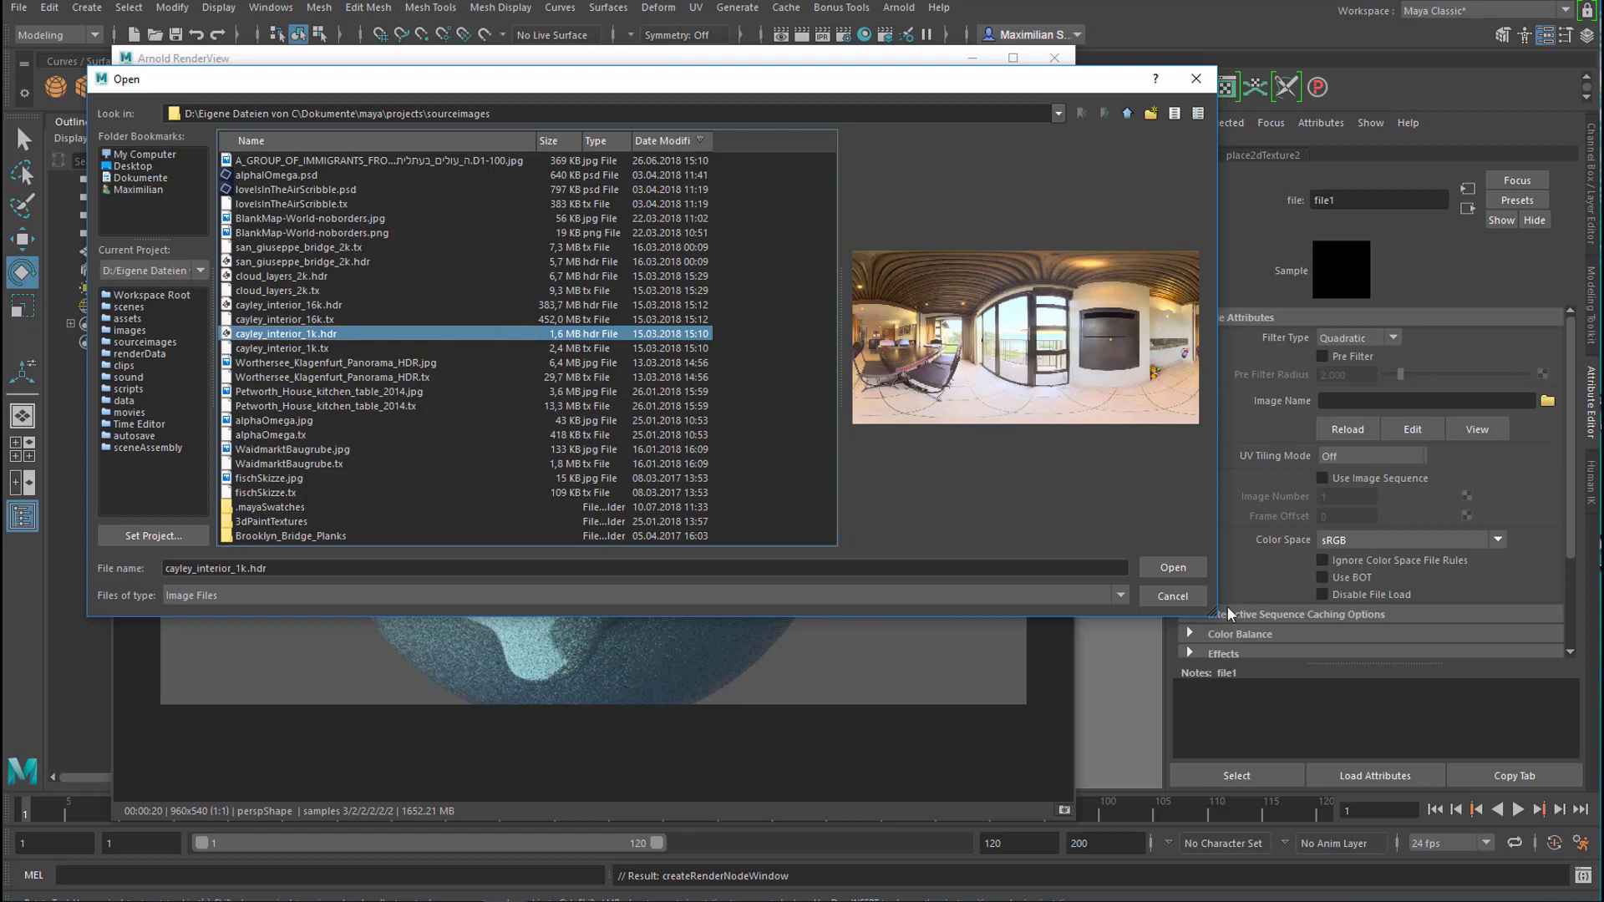
Step: Load cayley_interior_1k.hdr into the file1 texture
{"action": "left_click", "coordinate": [1170, 567]}
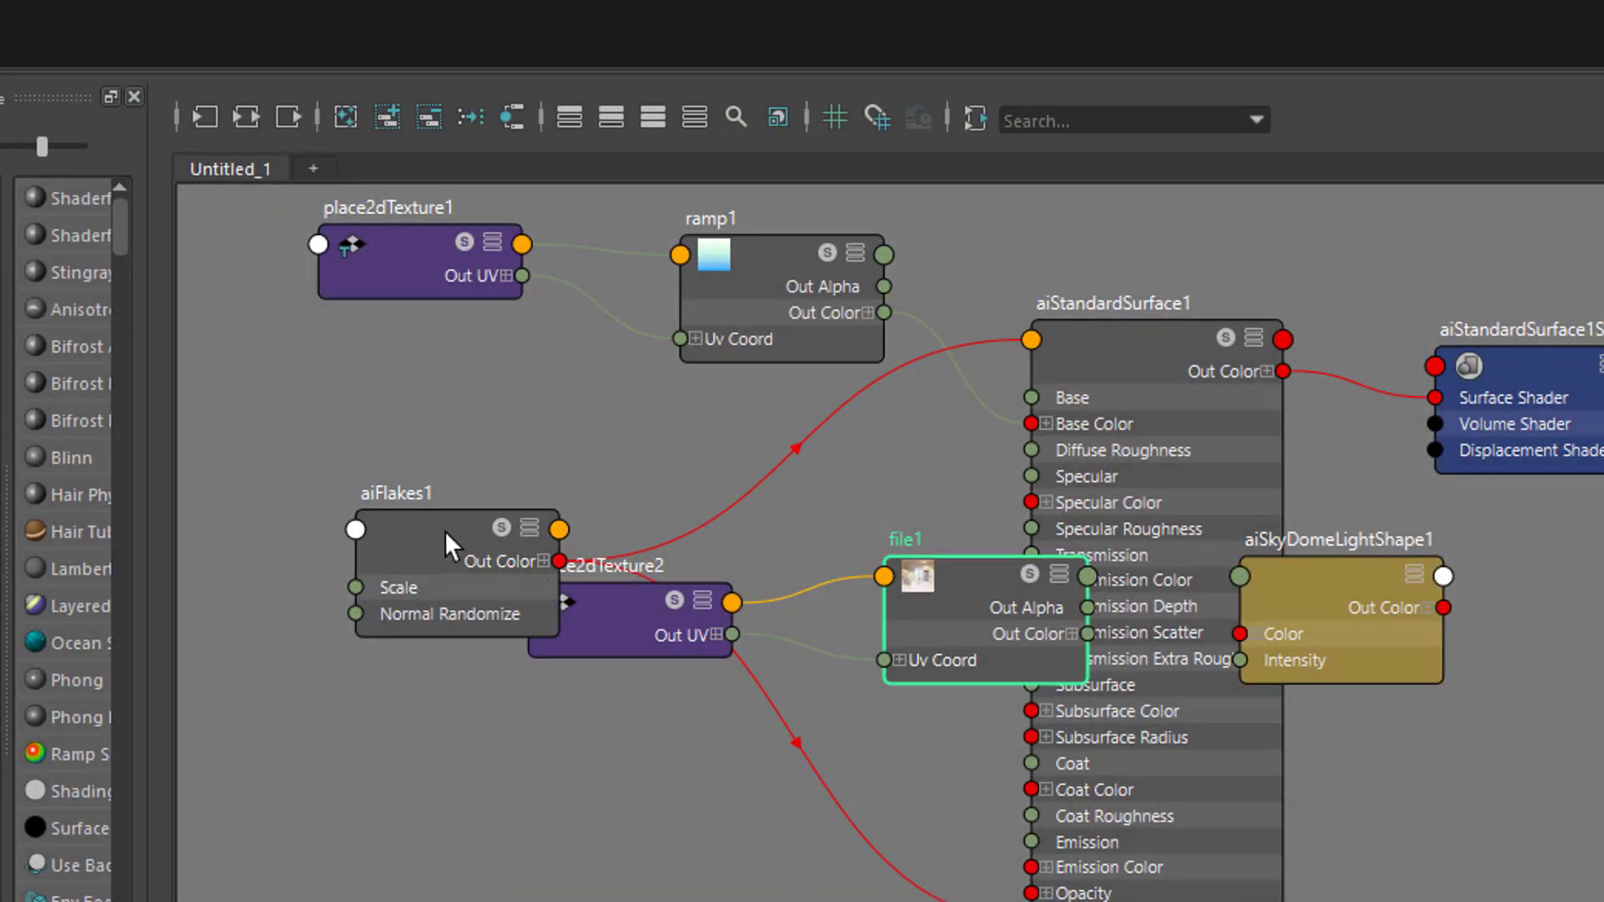
Step: Raise aiFlakes1's Normal Randomize from 0.500 to 0.629 and shift the Arnold RenderView up-left
{"action": "left_click", "coordinate": [444, 530]}
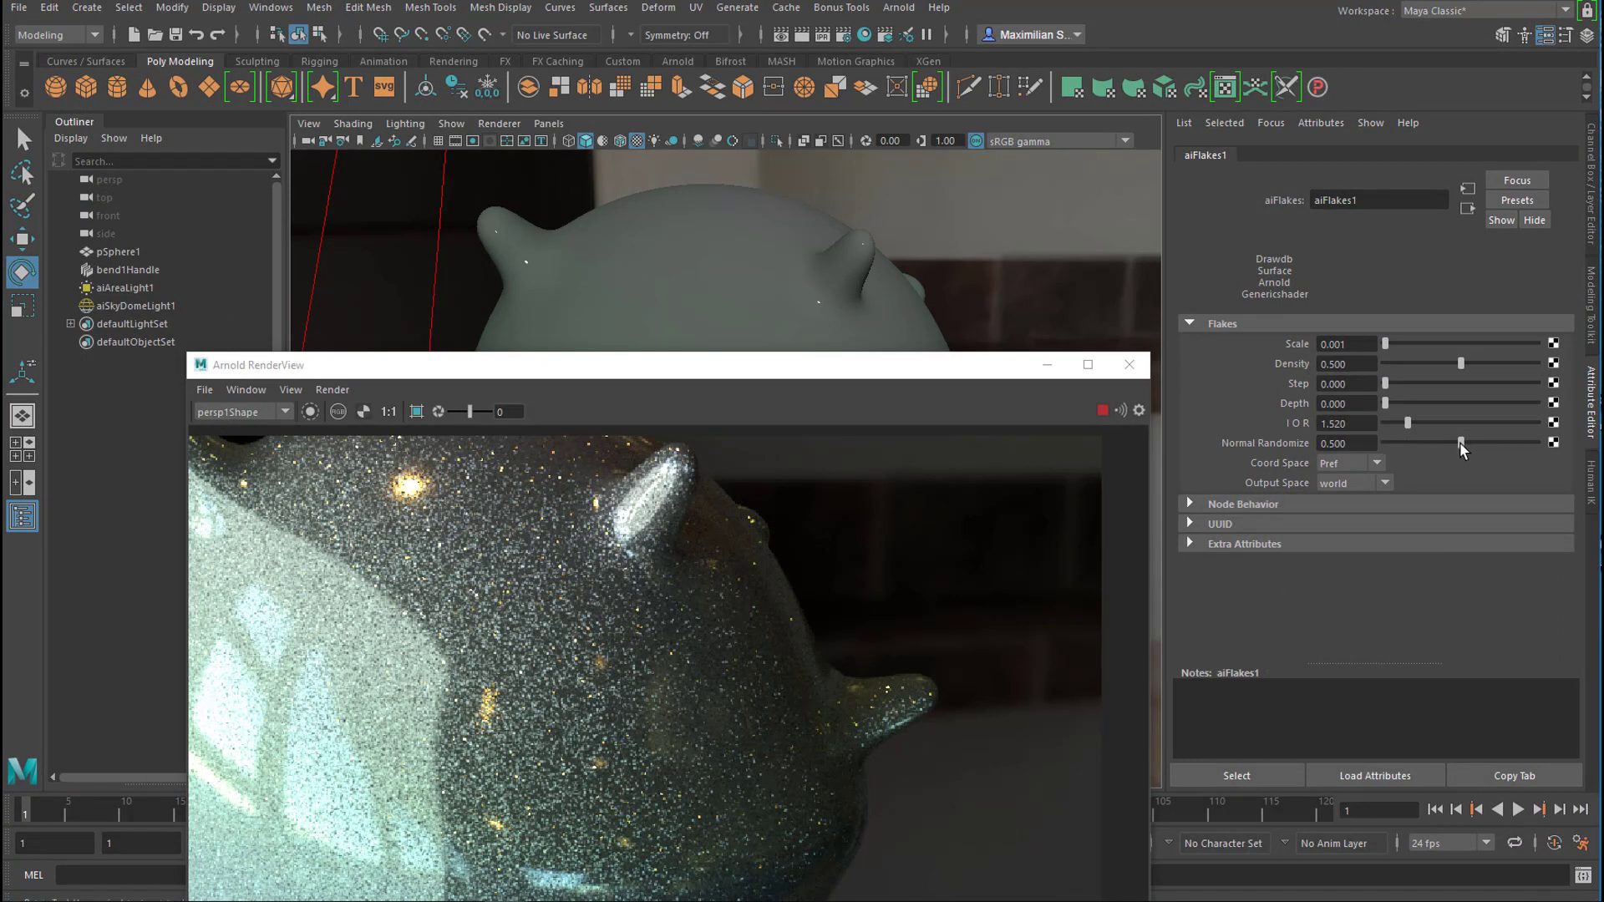
{"action": "left_click_drag", "start_coordinate": [1460, 443], "coordinate": [1478, 443]}
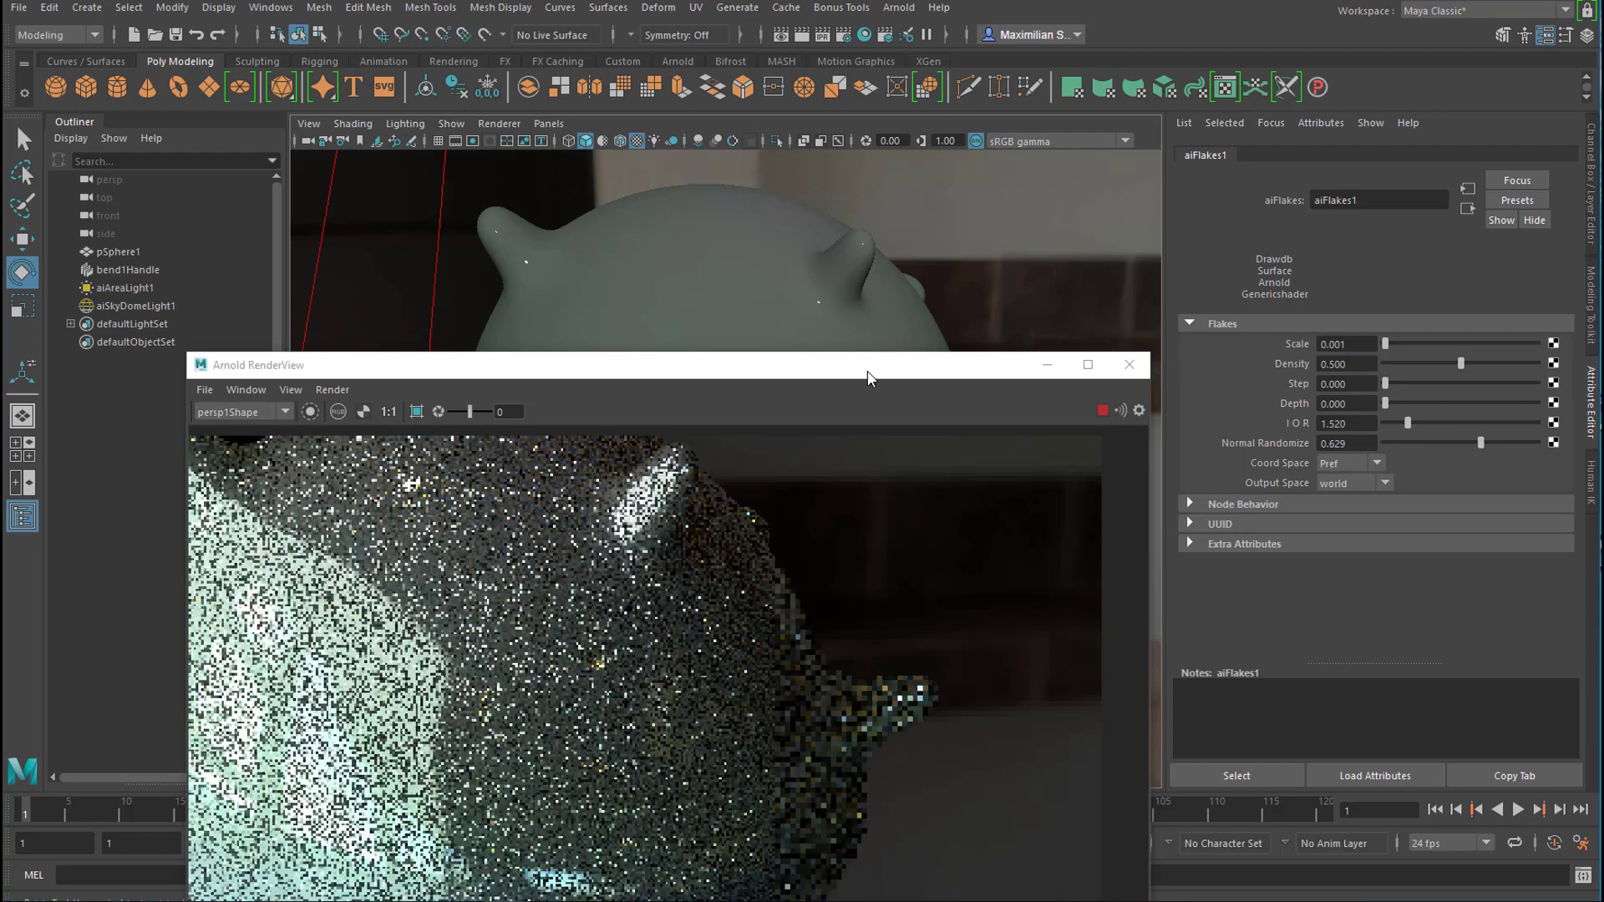
{"action": "left_click_drag", "start_coordinate": [867, 372], "coordinate": [840, 143]}
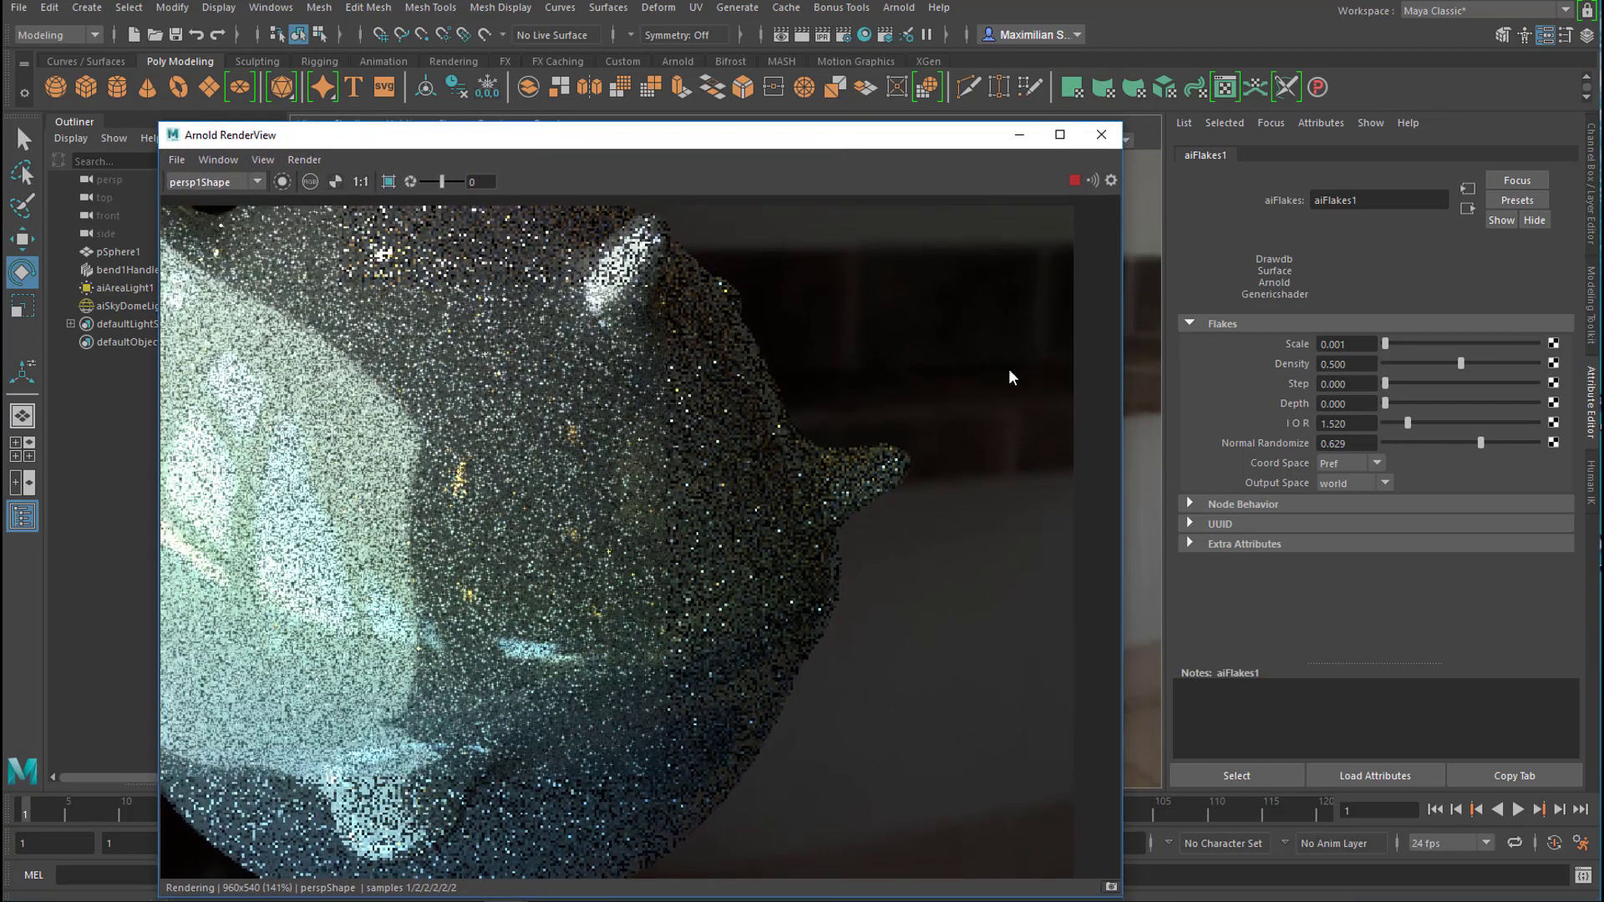
Step: Re-enter the flake Scale value as 0.001
{"action": "left_click", "coordinate": [1276, 309]}
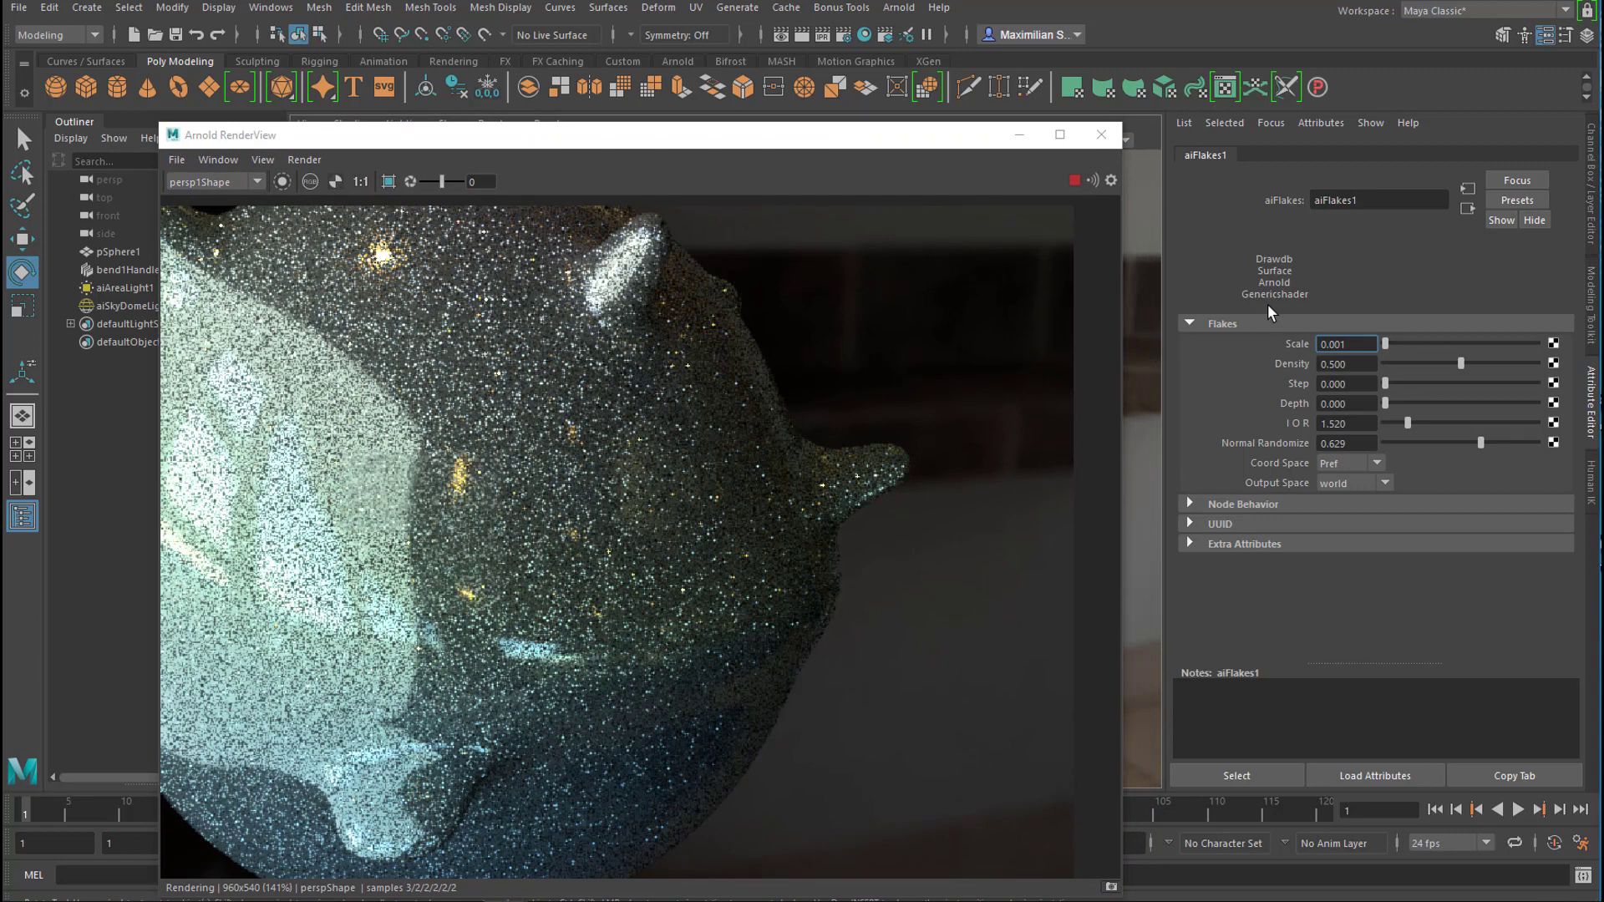
{"action": "key", "text": "BackSpace"}
{"action": "type", "text": "0"}
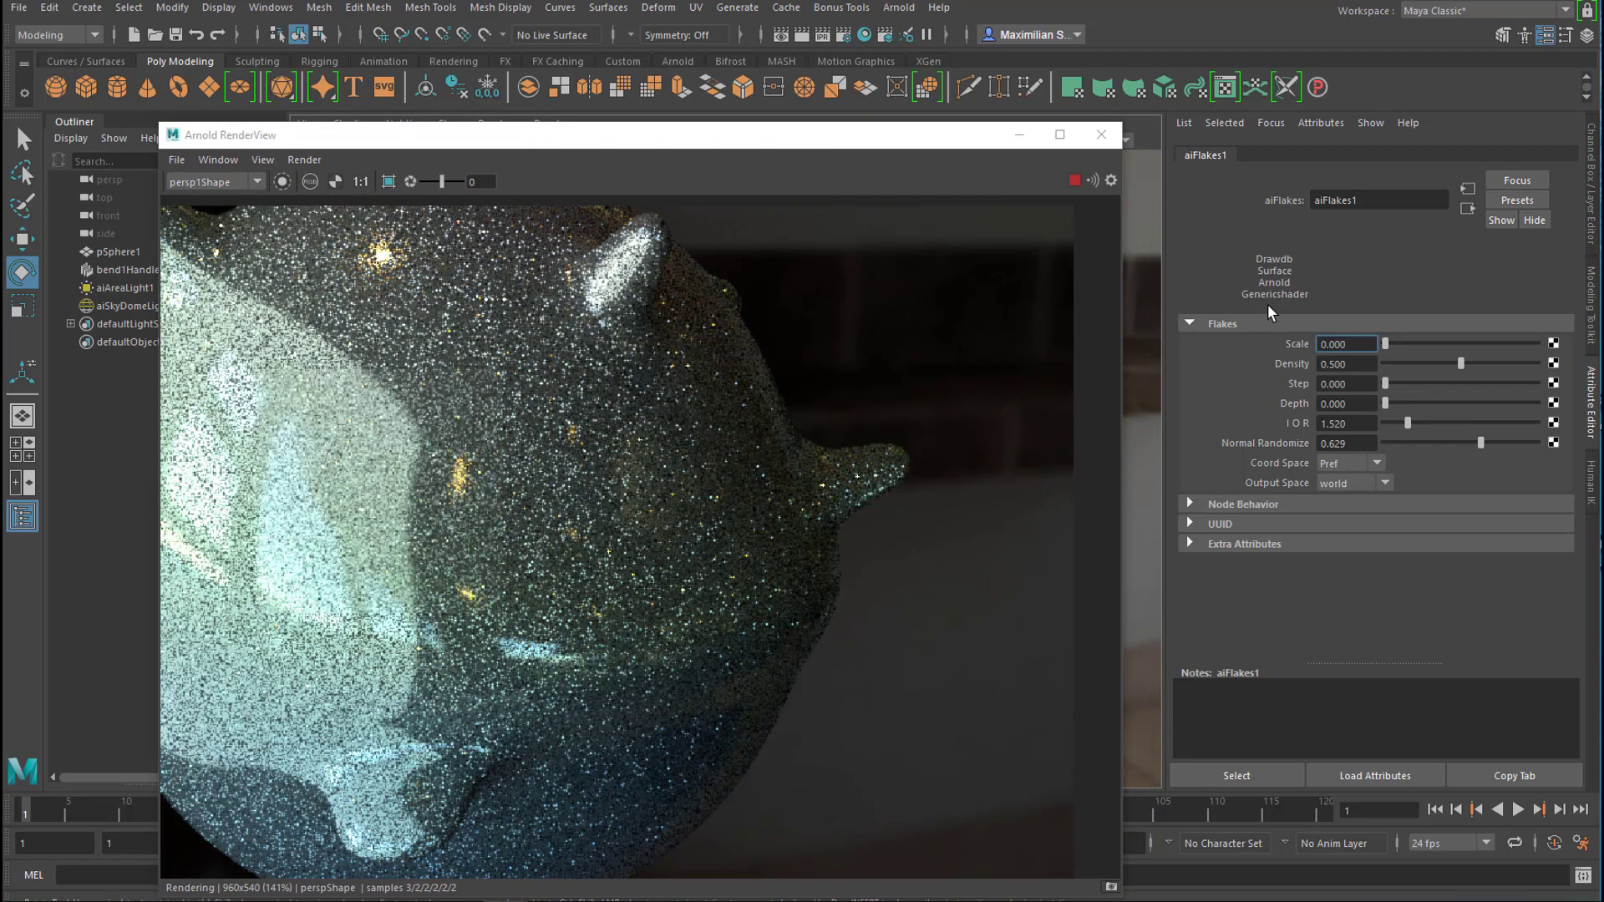
{"action": "key", "text": "BackSpace"}
{"action": "type", "text": "1"}
{"action": "key", "text": "Return"}
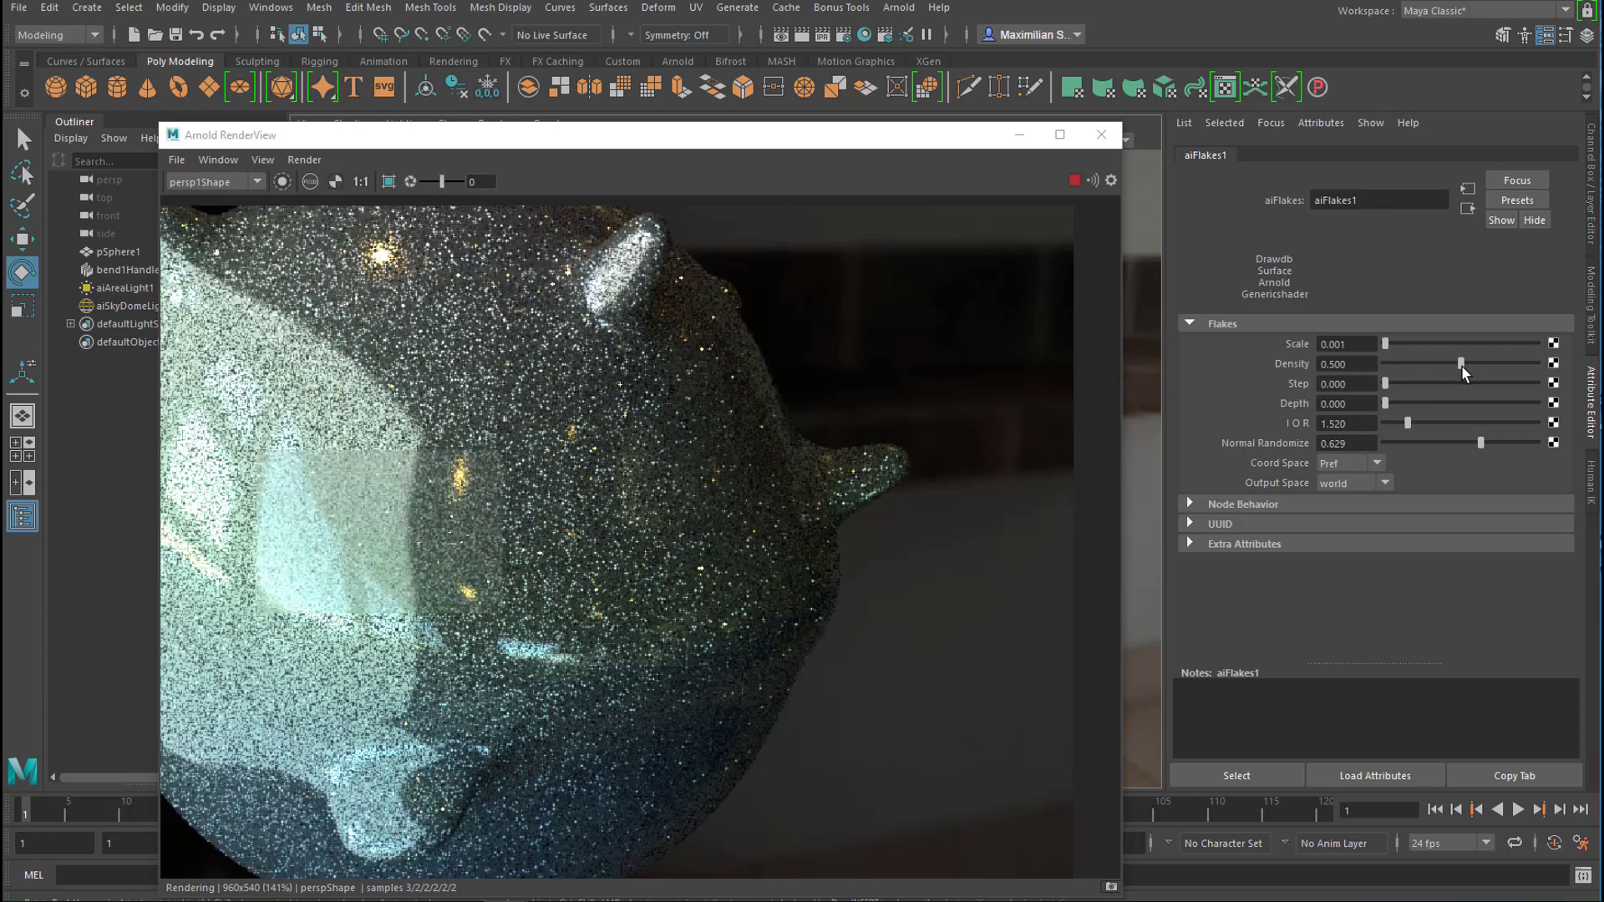
Step: Try aiFlakes1 Density at 0.174, settle on 0.689, then move and widen the Arnold RenderView
{"action": "left_click_drag", "start_coordinate": [1460, 365], "coordinate": [1411, 368]}
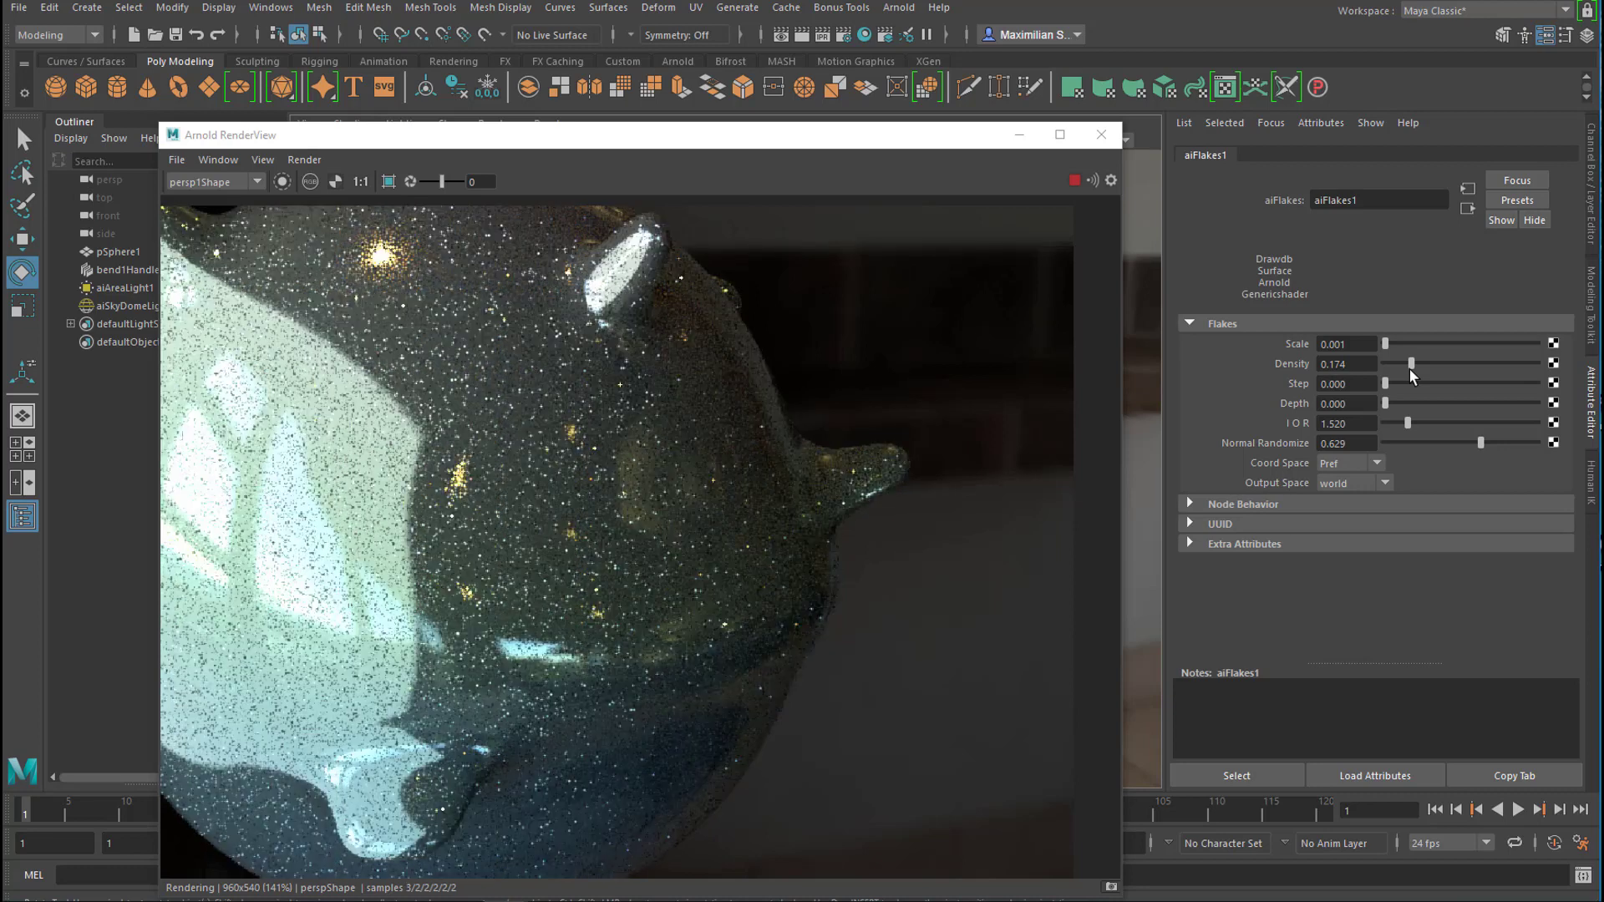
{"action": "left_click_drag", "start_coordinate": [1411, 369], "coordinate": [1489, 372]}
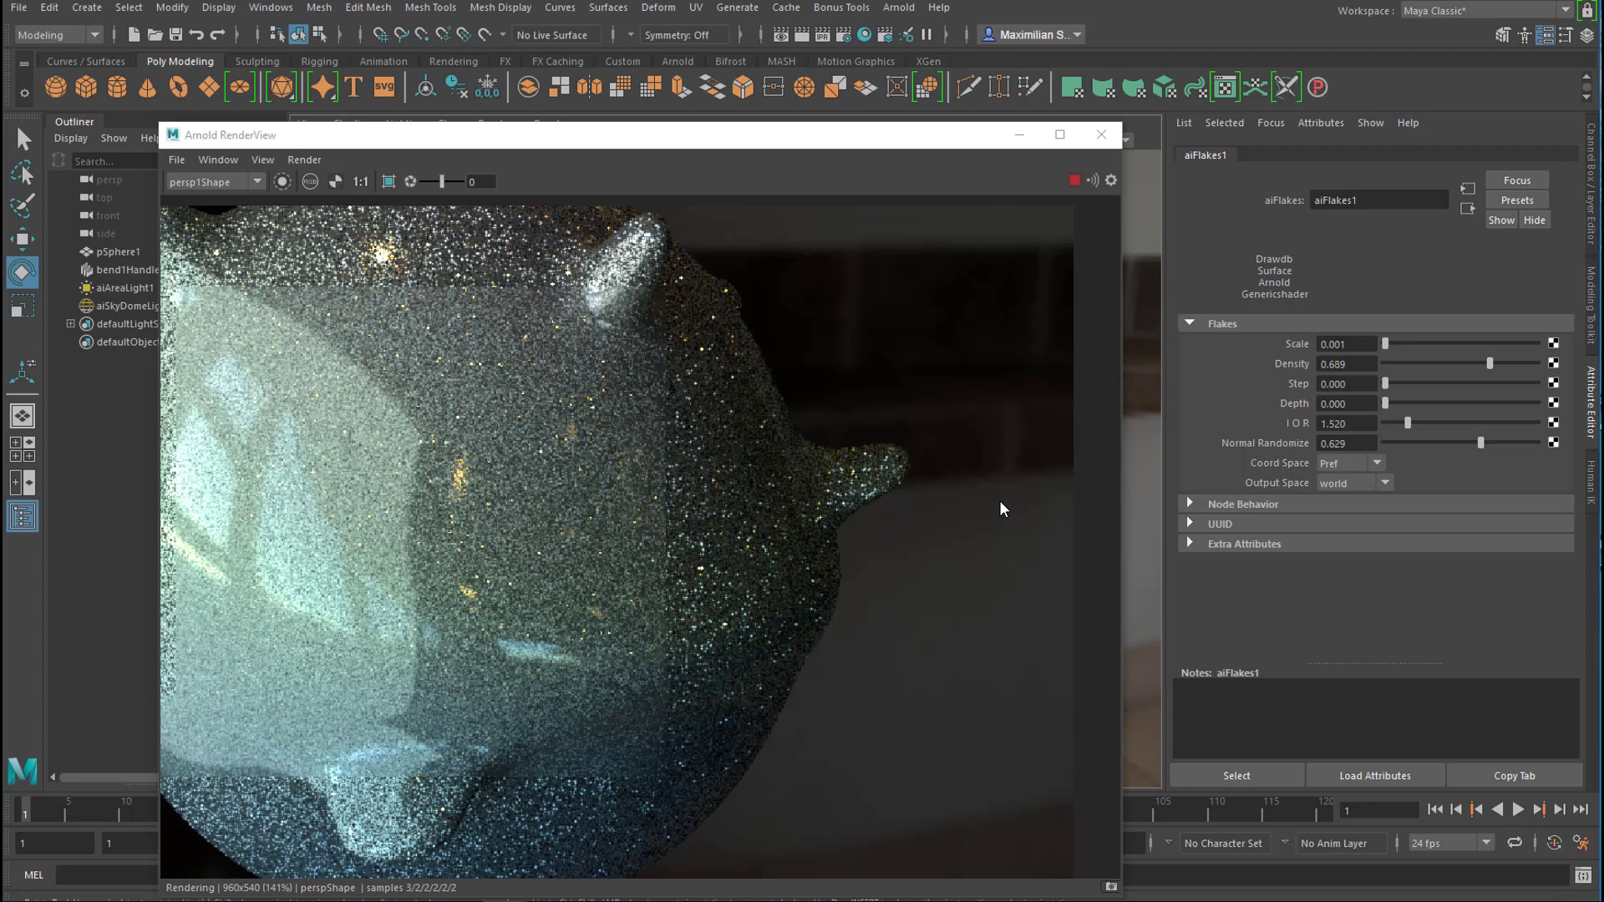
{"action": "left_click_drag", "start_coordinate": [909, 144], "coordinate": [974, 78]}
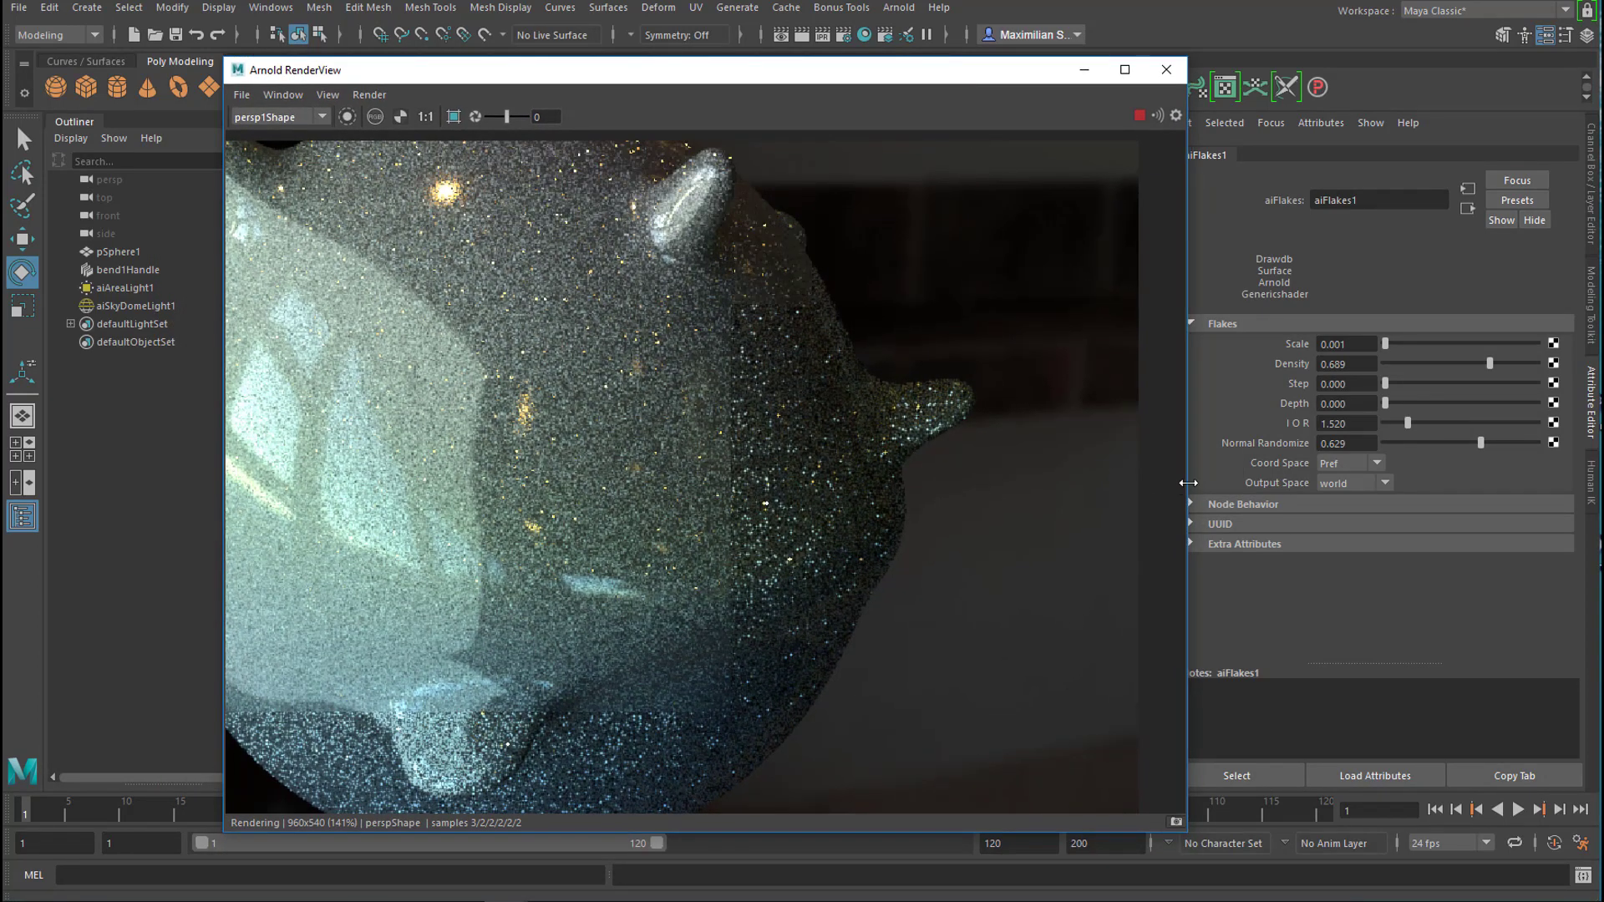
{"action": "left_click_drag", "start_coordinate": [1188, 483], "coordinate": [1513, 524]}
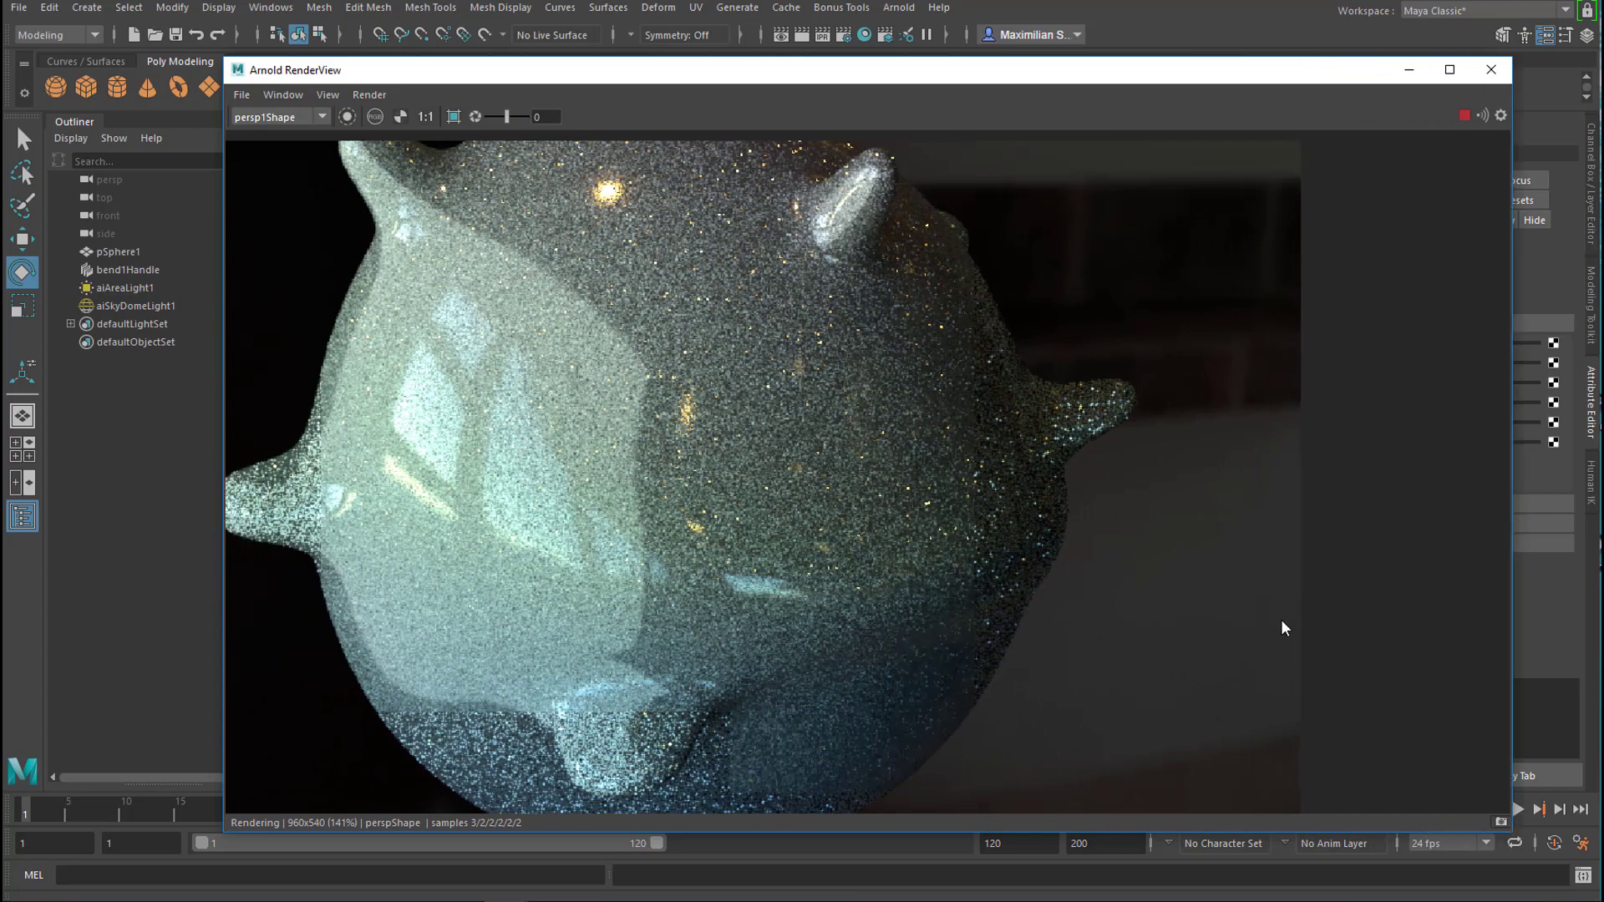